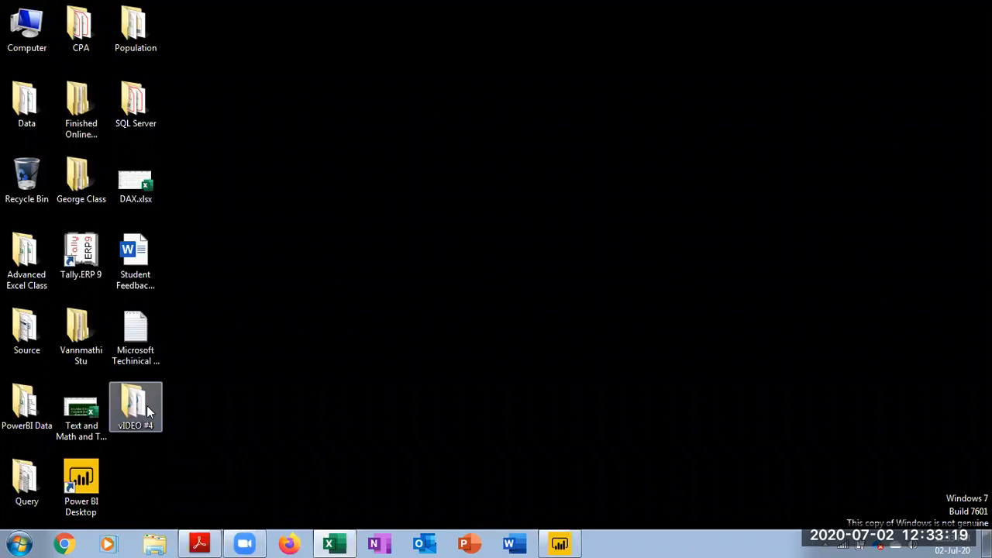
Look at the source files in the desktop's Data folder and close it
left_click(26, 103)
key("Return")
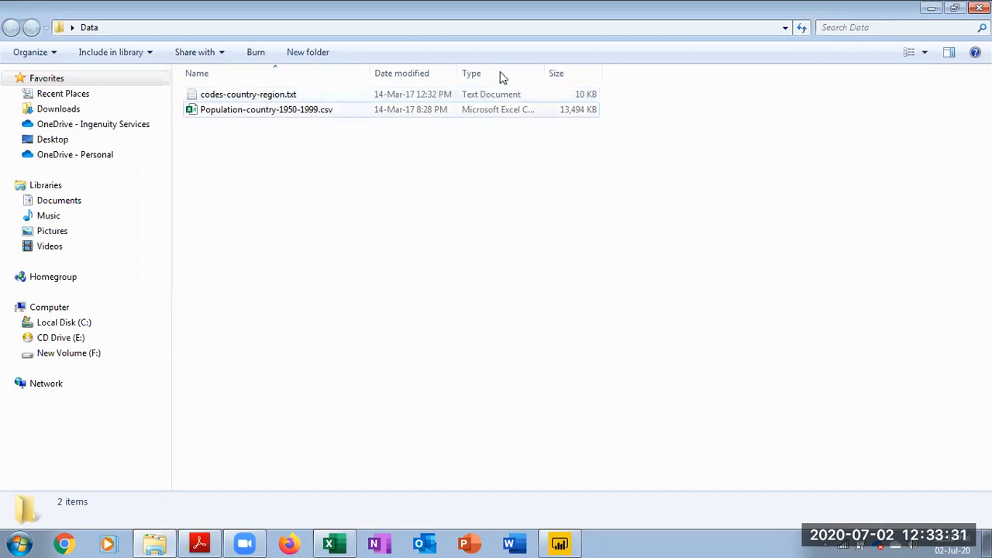
left_click(978, 8)
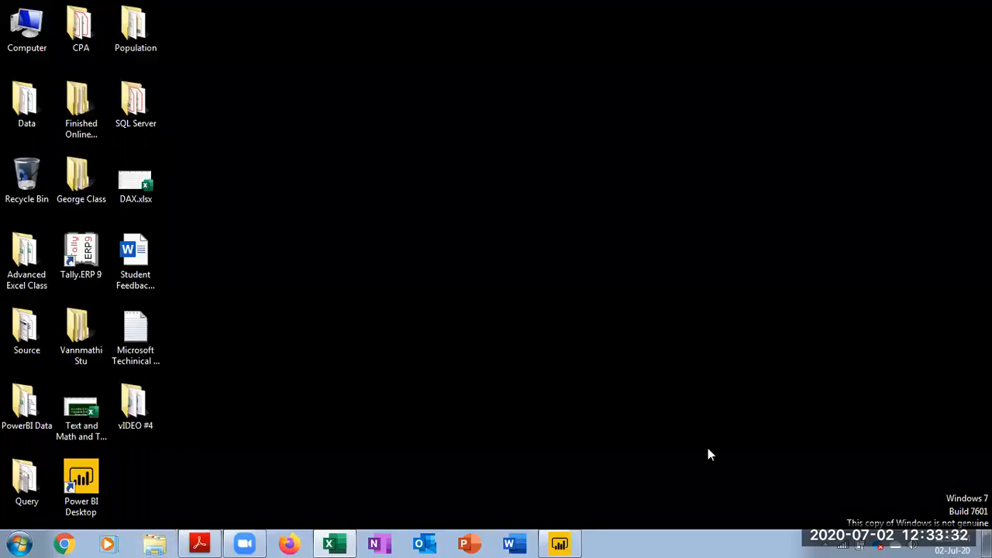
Switch to Power BI Desktop and examine the fields of the DIM Age and Population-country-1950-1999 tables
left_click(559, 543)
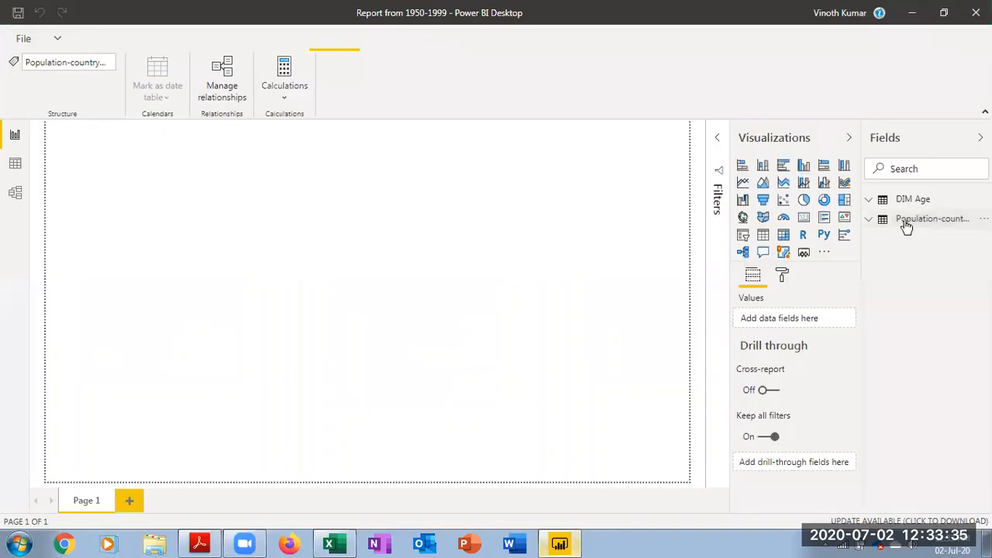
left_click(870, 200)
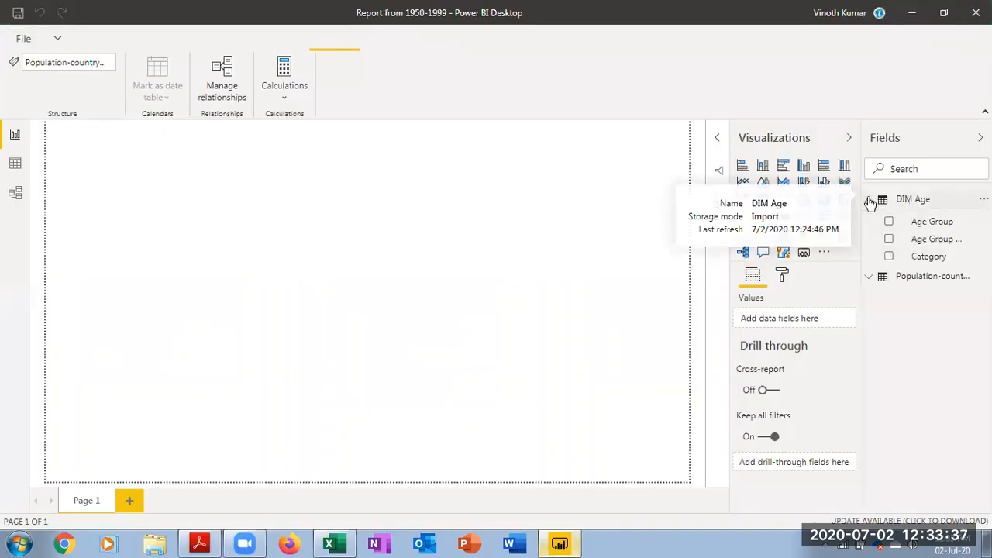
left_click(868, 279)
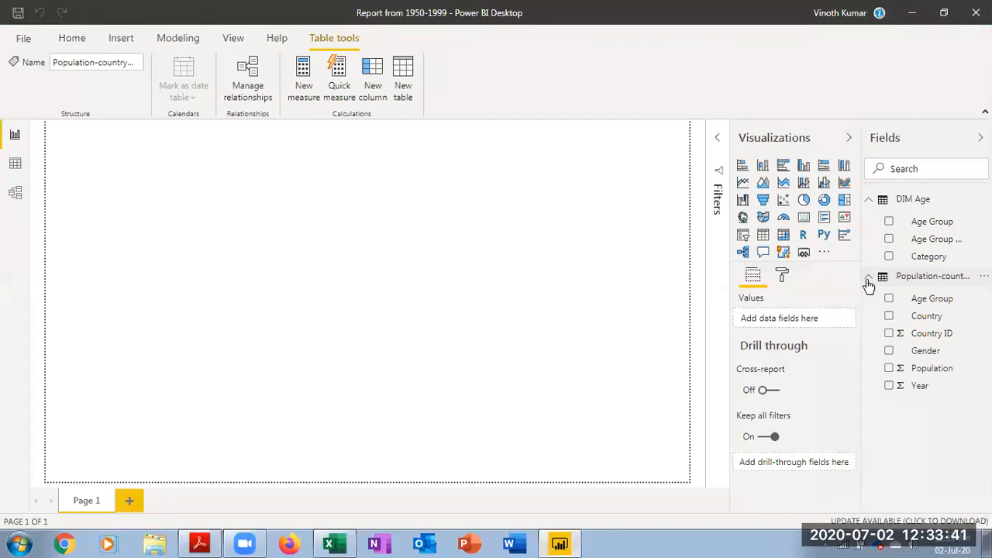
left_click(869, 278)
left_click(870, 200)
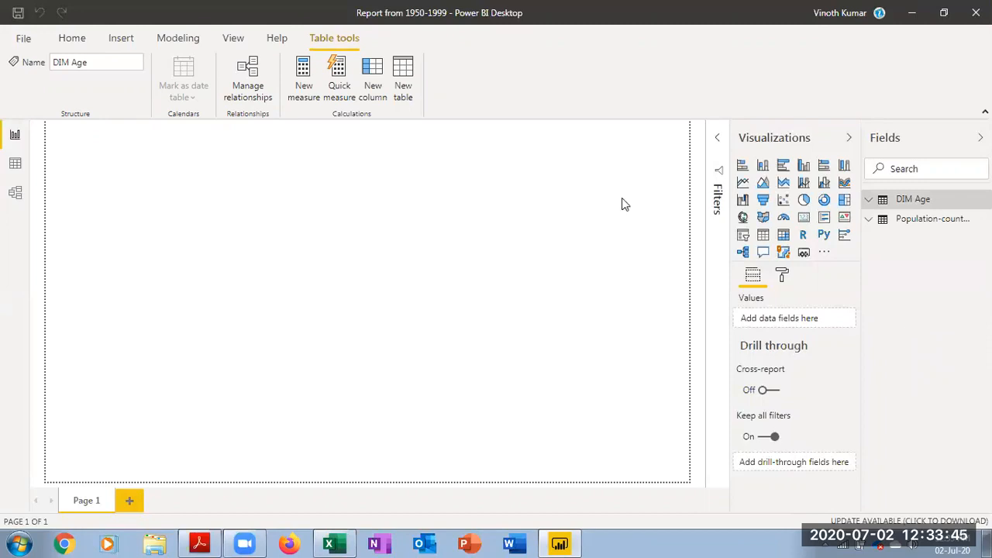
Open the Power Query Editor from the report and display the DIM Age query
left_click(92, 42)
left_click(351, 95)
left_click(359, 122)
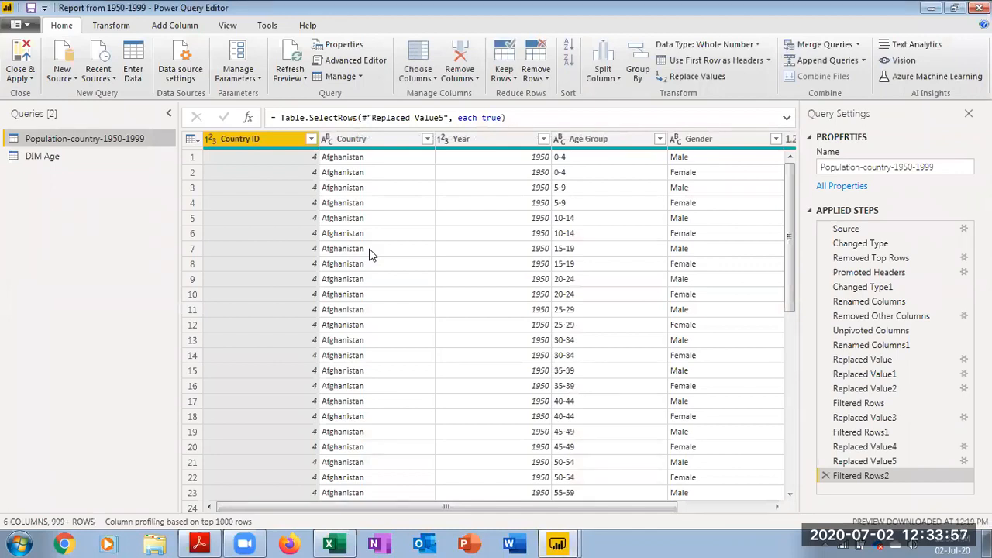
left_click(78, 160)
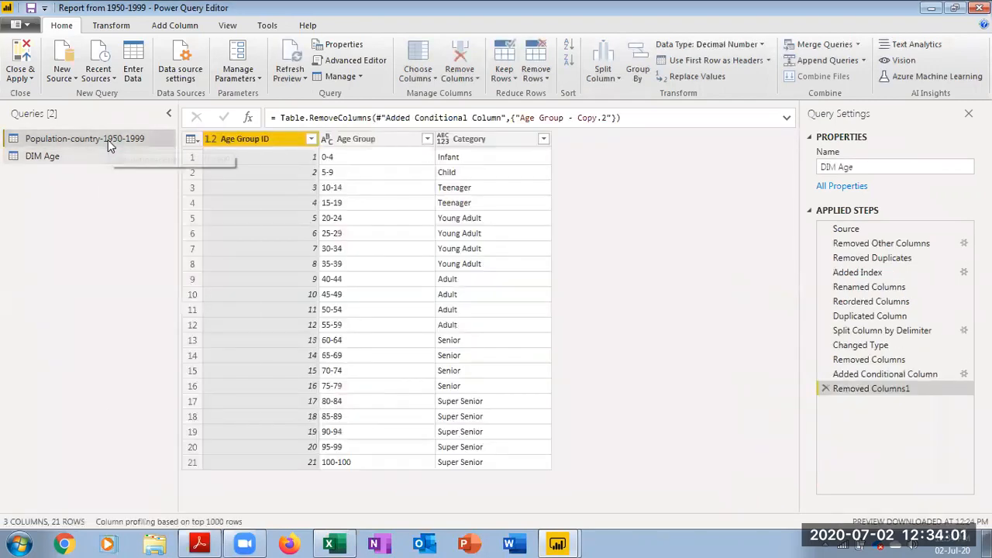
Duplicate the Population-country-1950-1999 query and rename the copy to DIM Continent
right_click(108, 139)
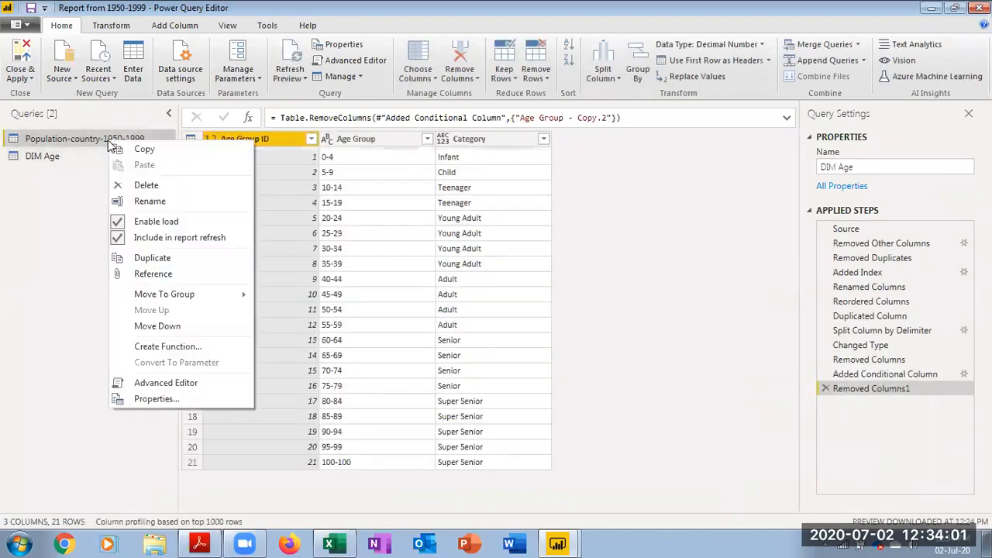
left_click(162, 258)
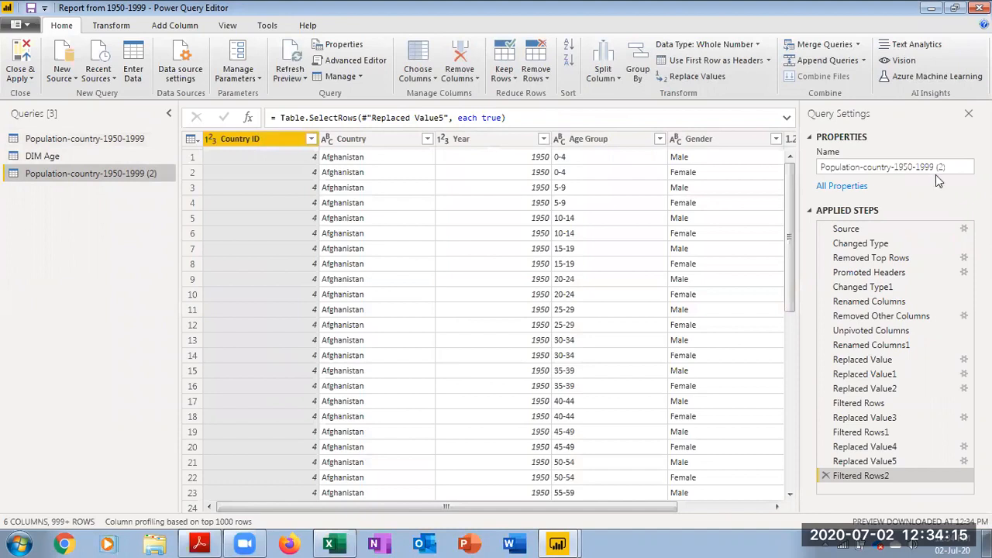
left_click(936, 172)
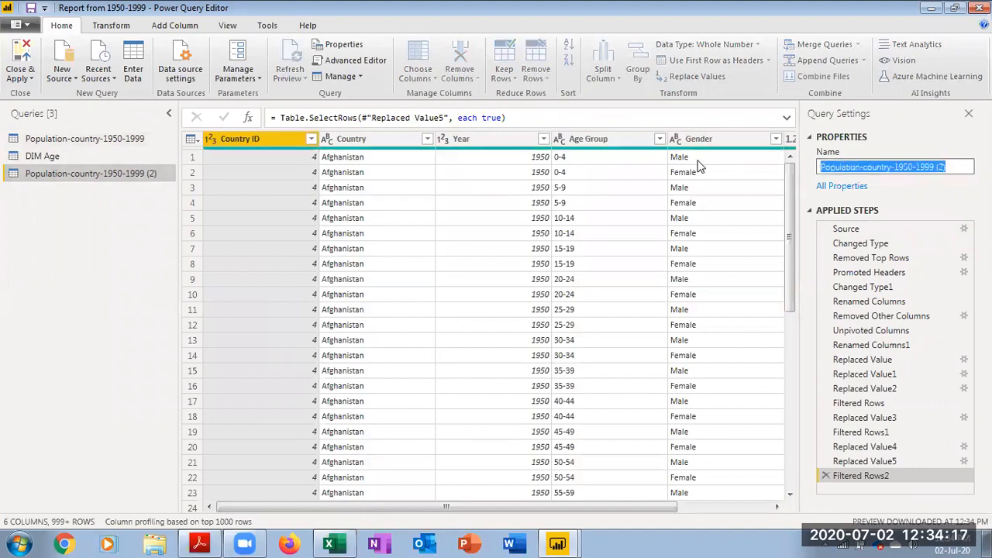
key("BackSpace")
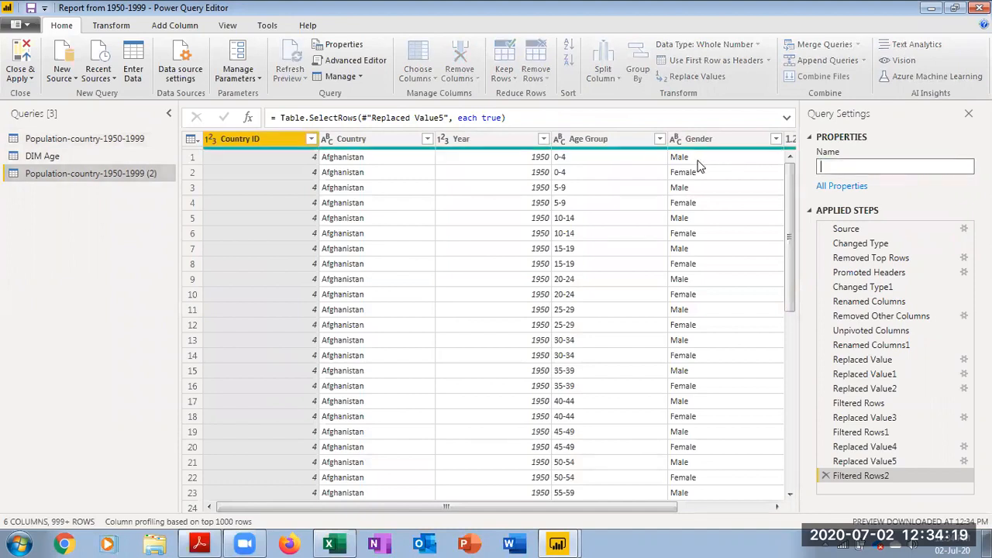
type("DIM Continent")
key("Return")
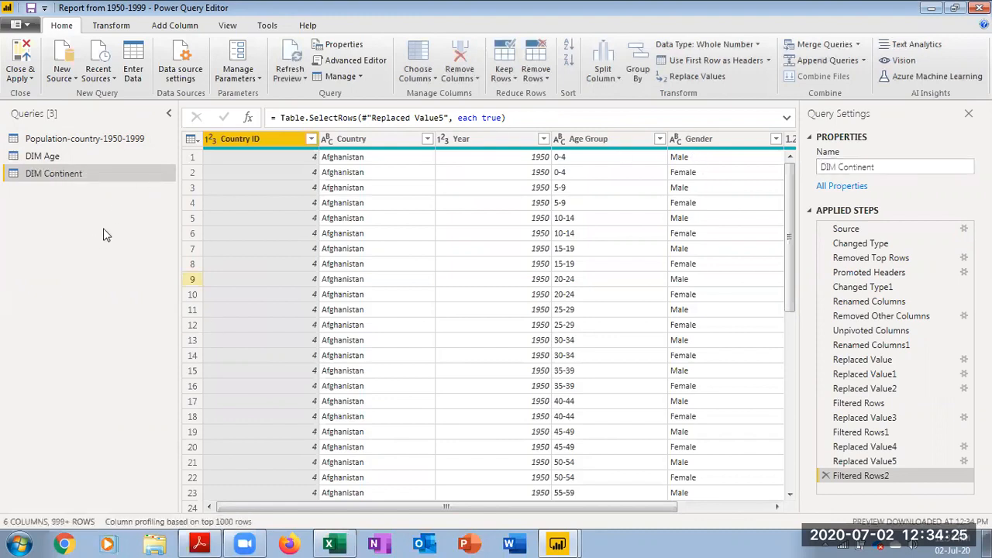
Check the star schema slide in Acrobat Reader and keep only the Country ID and Country columns in the DIM Continent query
left_click(199, 543)
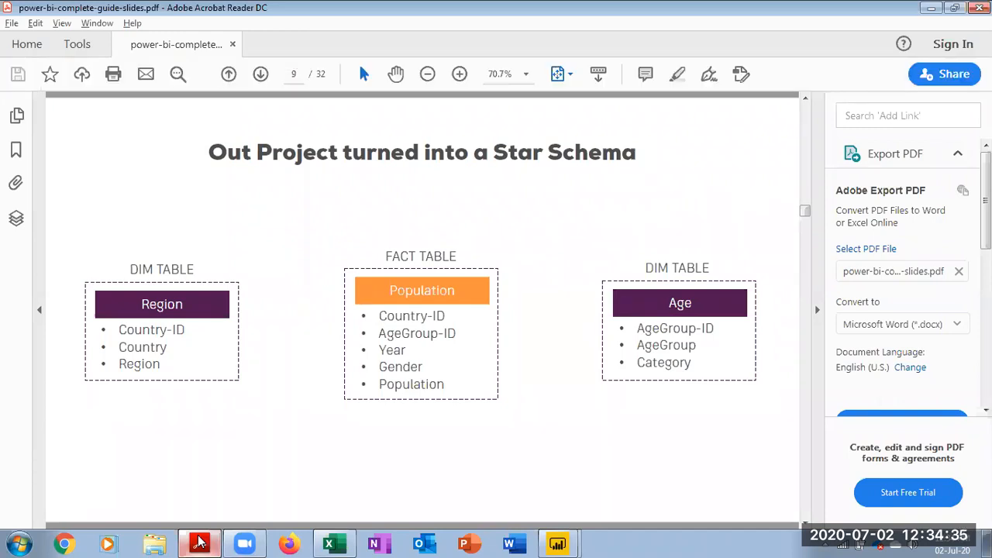
left_click(199, 543)
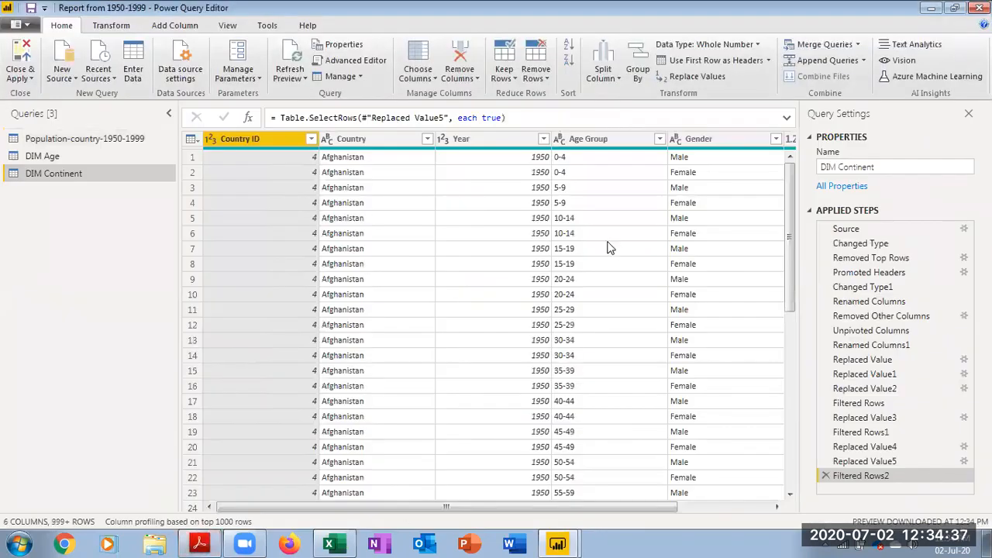
left_click(418, 60)
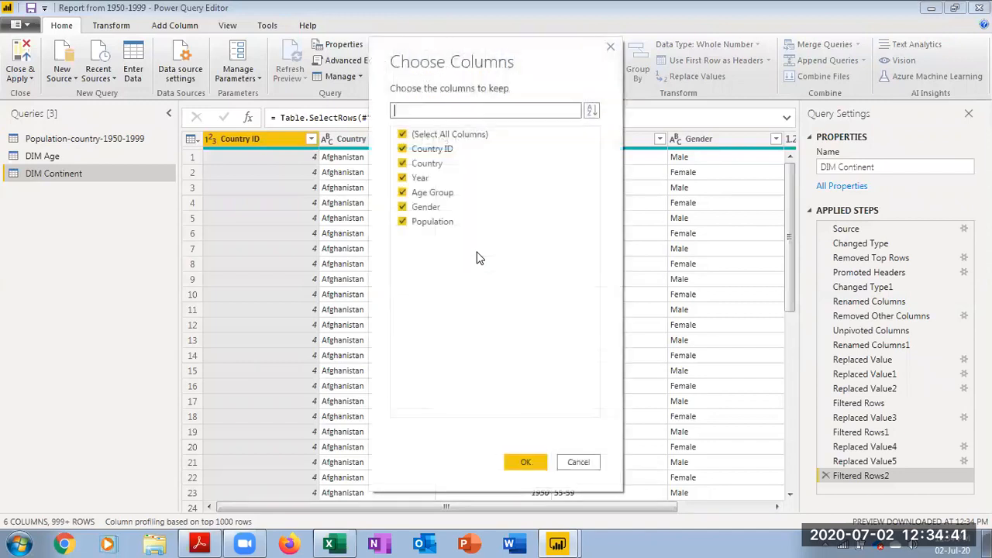
left_click(402, 134)
left_click(402, 149)
left_click(402, 163)
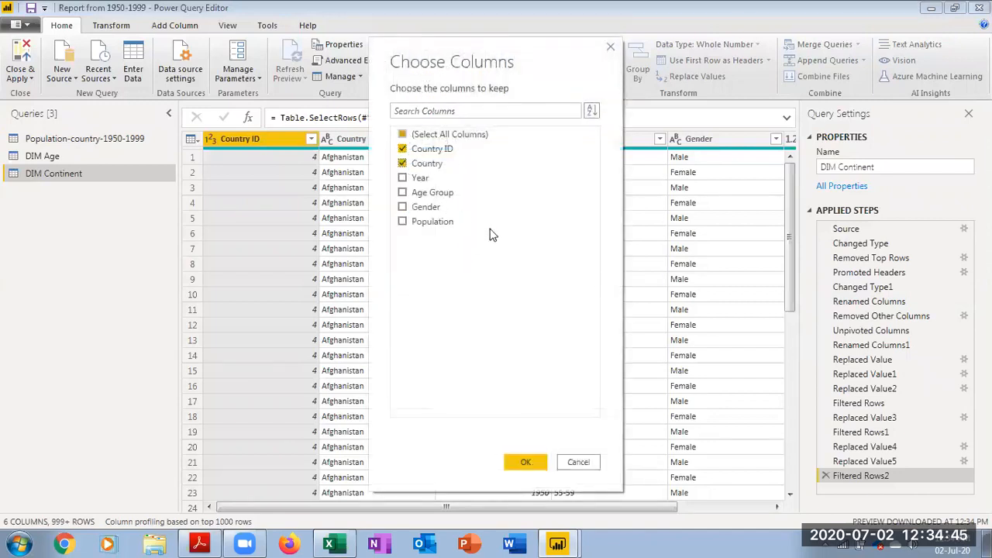
left_click(526, 461)
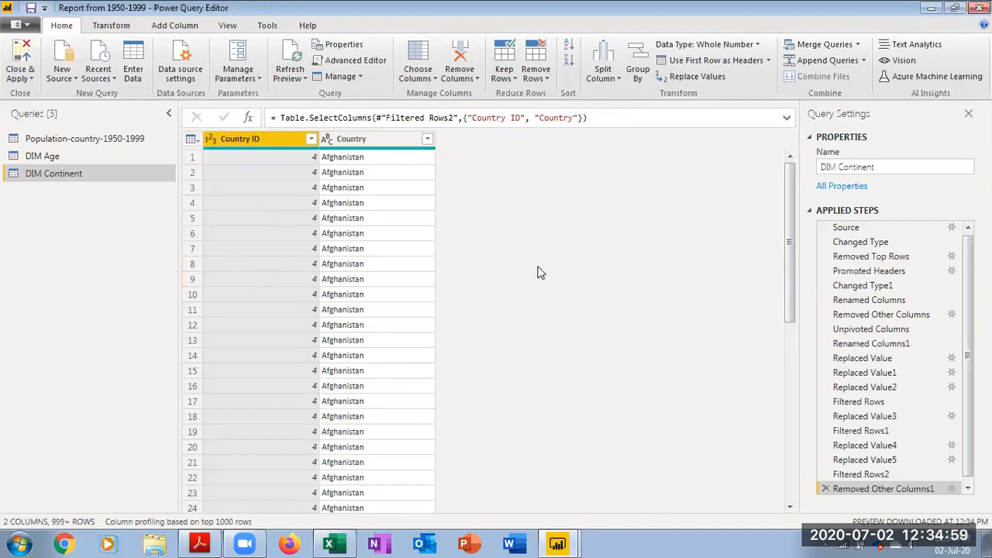
left_click(71, 73)
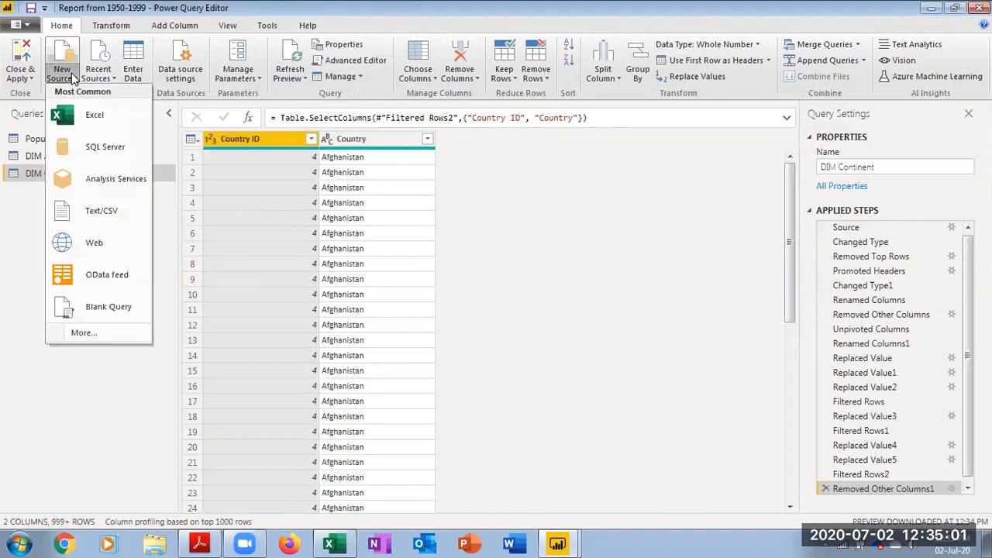
left_click(96, 214)
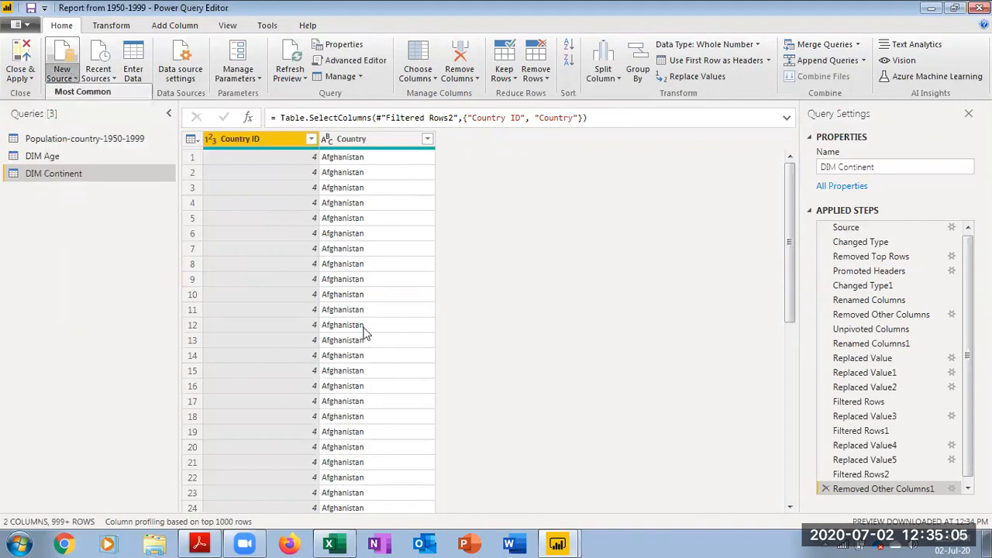
left_click(496, 186)
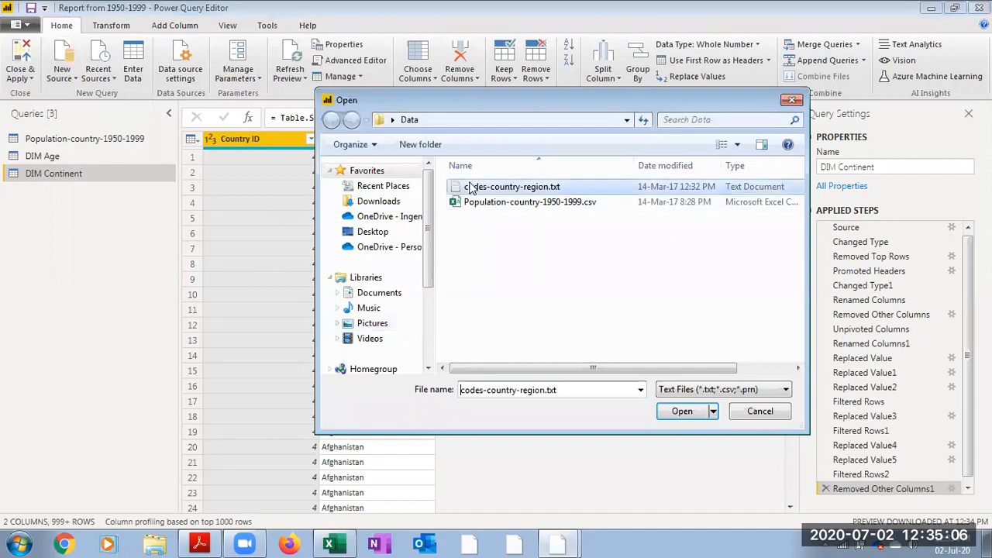
left_click(680, 412)
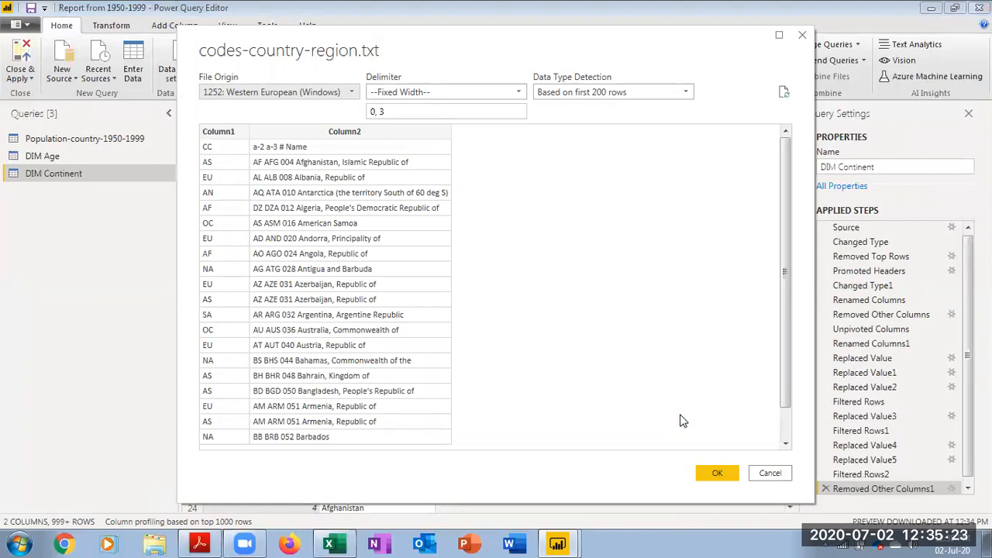
left_click(769, 473)
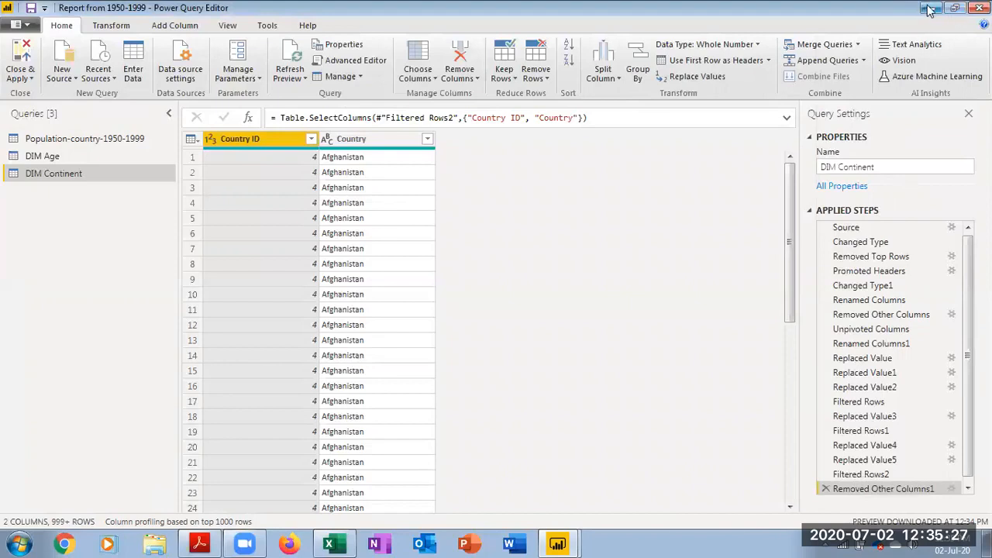
Minimize Power BI and open codes-country-region.txt from the desktop's Data folder in Notepad to examine its column layout
left_click(931, 8)
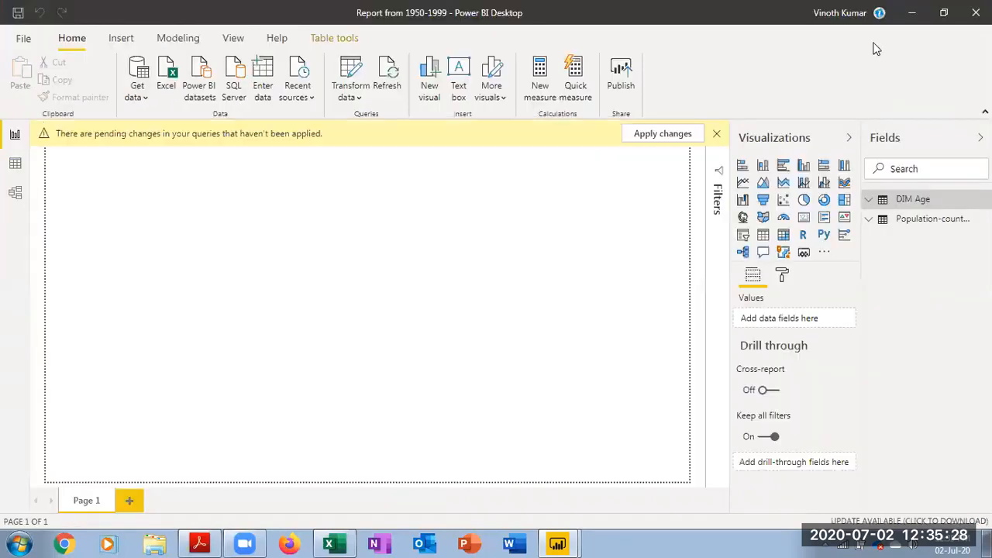
left_click(912, 14)
double_click(25, 105)
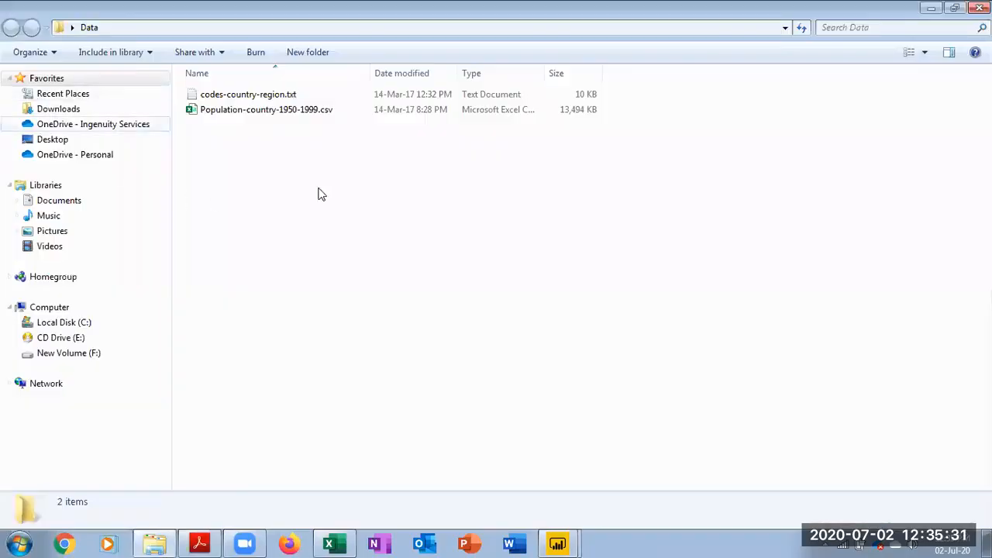
double_click(255, 96)
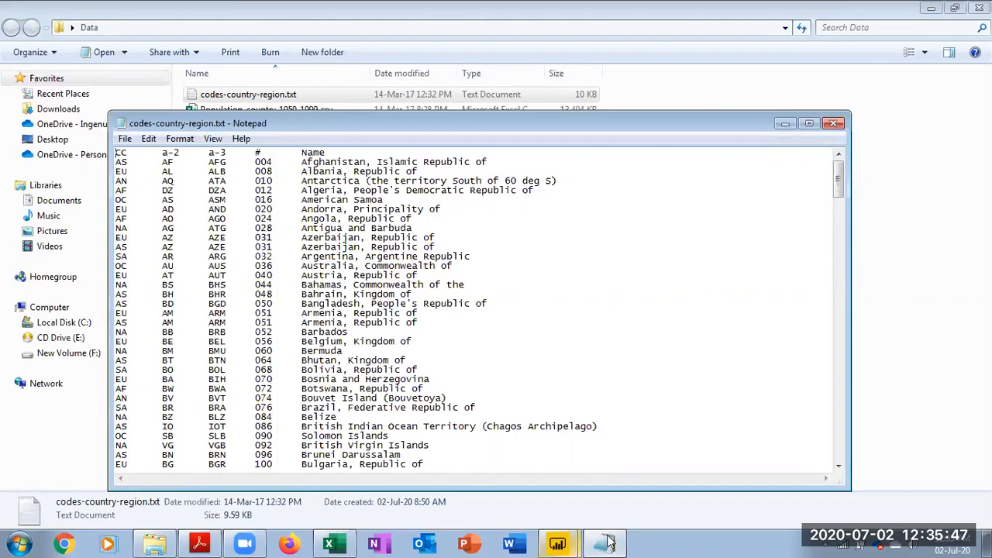
Switch back to the Power Query Editor and open codes-country-region.txt as a new Text/CSV source
left_click(557, 543)
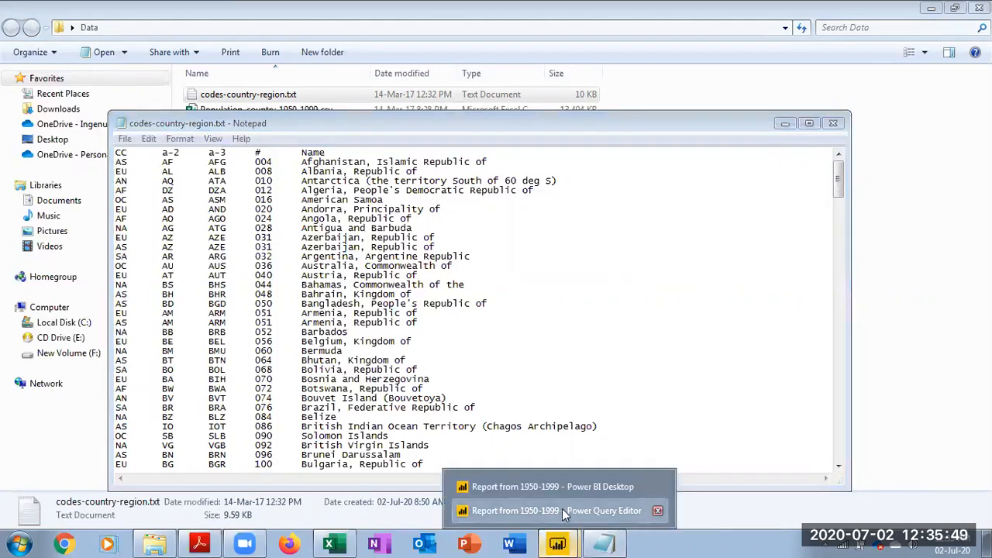
left_click(563, 510)
left_click(62, 72)
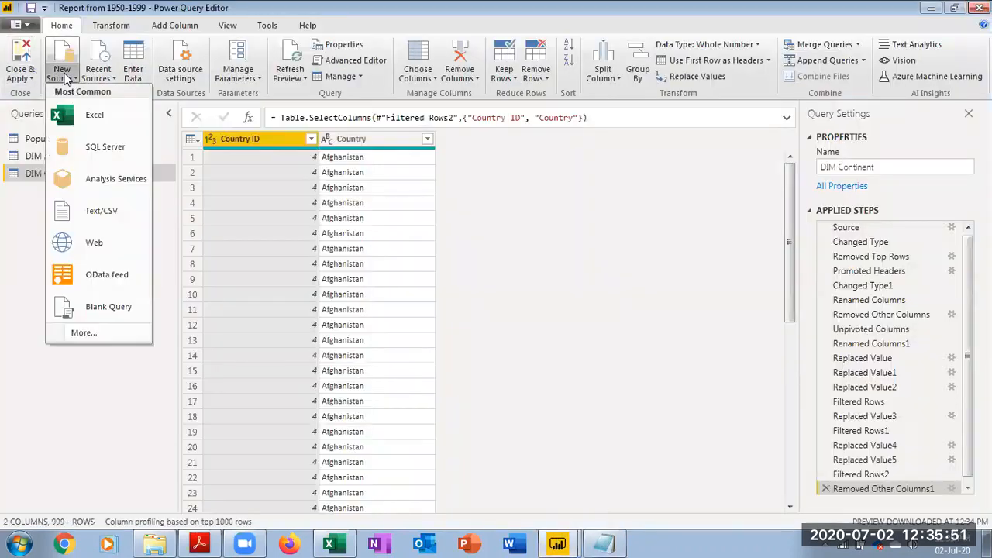
left_click(101, 211)
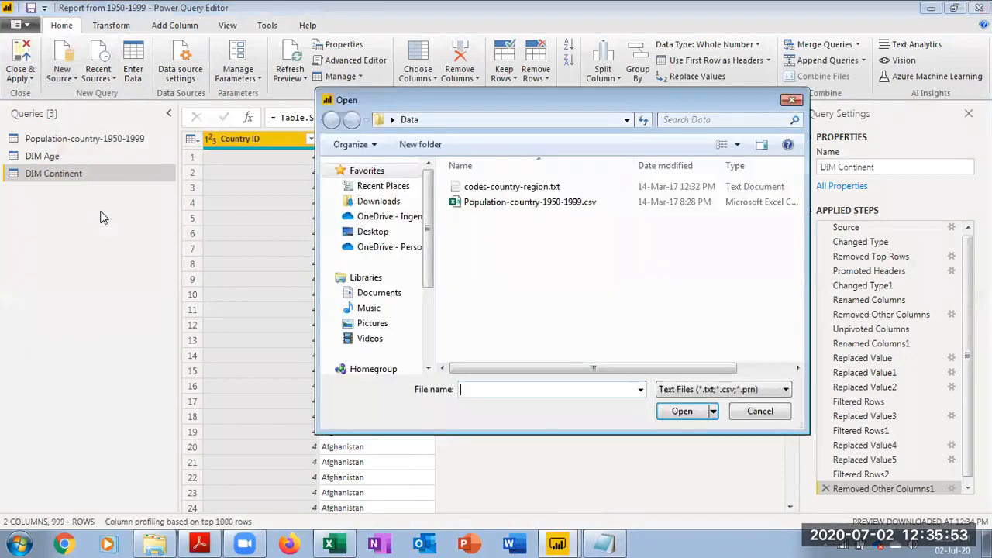
left_click(512, 187)
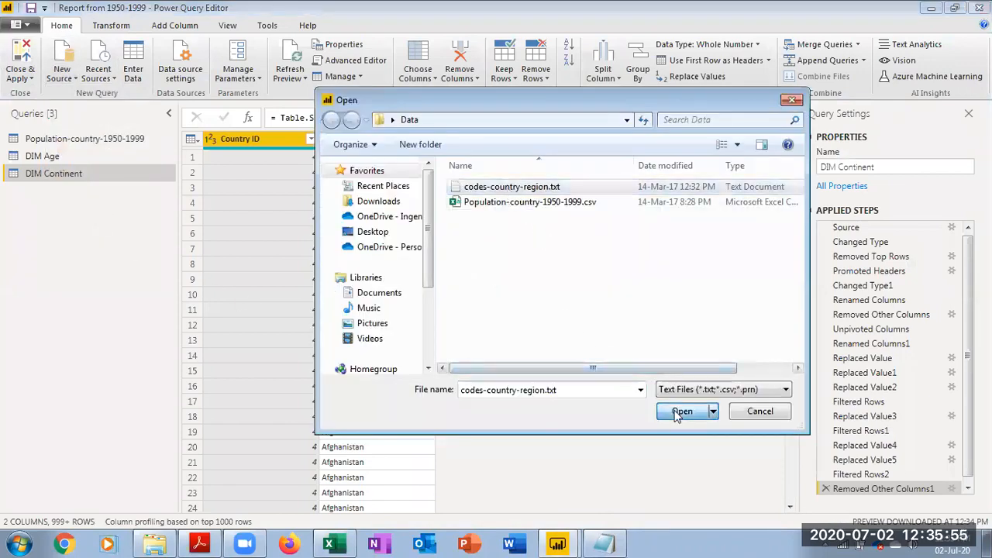
left_click(682, 411)
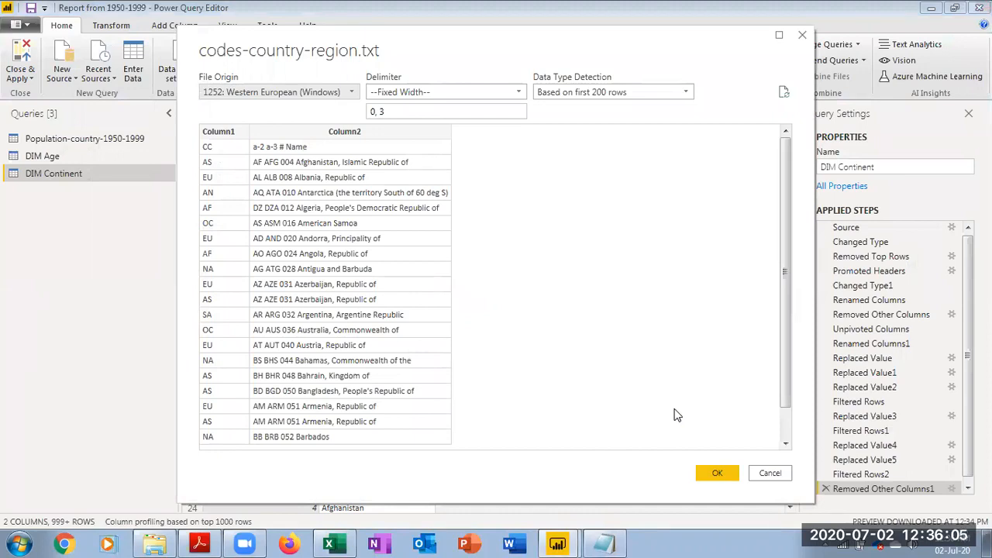
Set the import delimiter to Tab and compare the preview with the source file in Notepad, closing Notepad when done
left_click(398, 93)
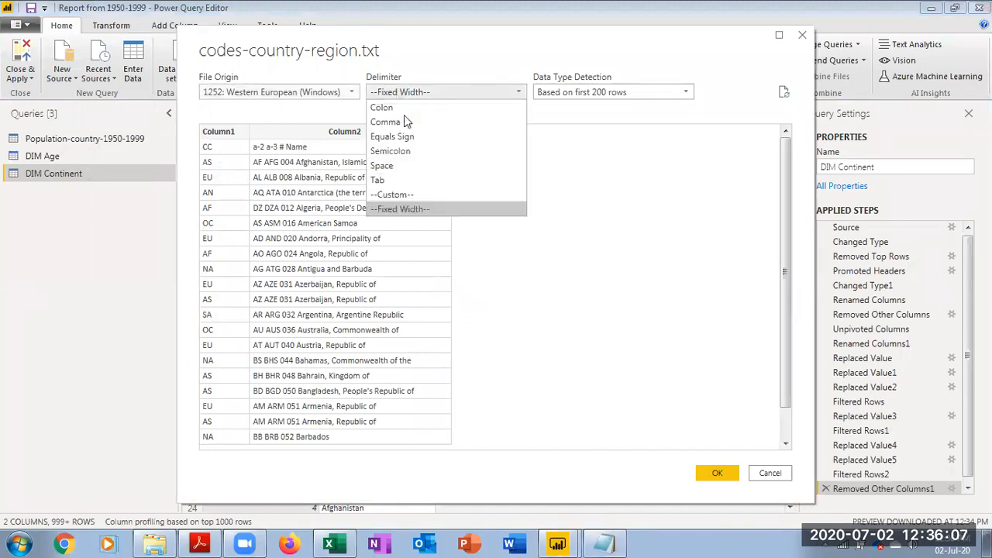
left_click(395, 175)
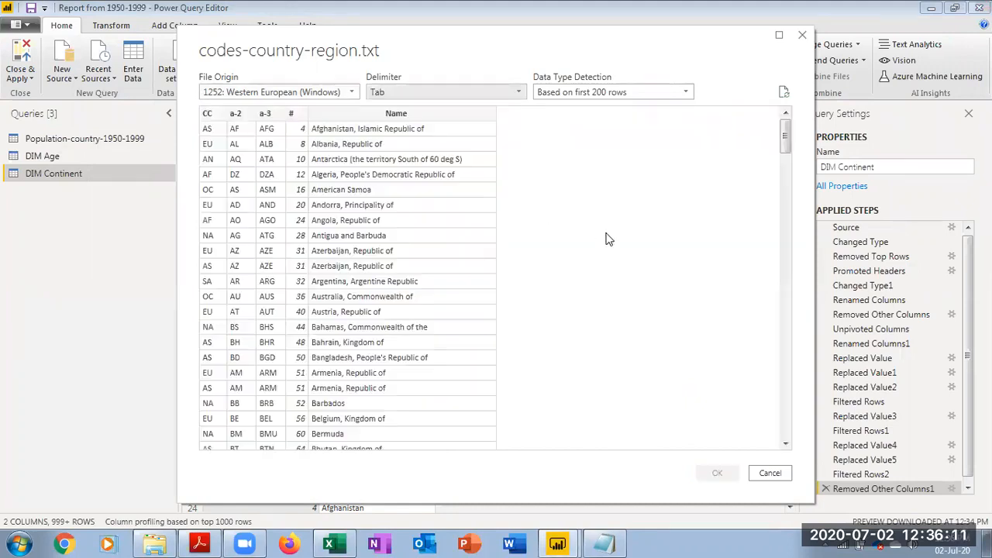
left_click(605, 543)
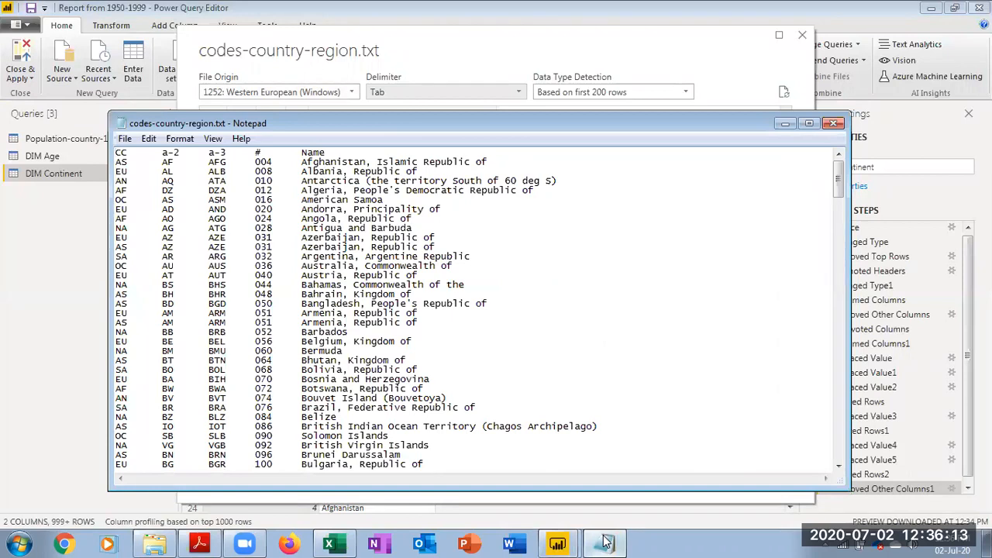
left_click(833, 123)
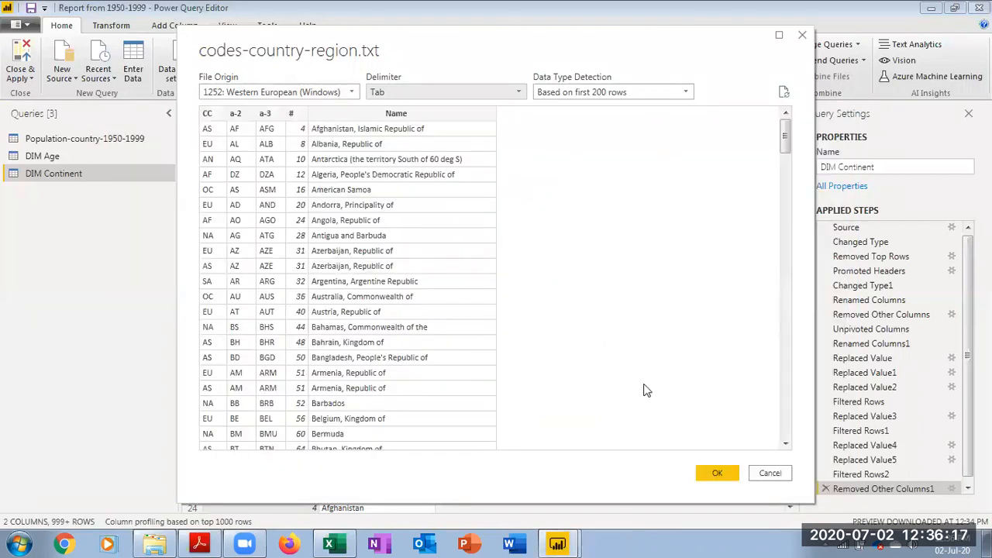
Load codes-country-region.txt as a query and keep only its CC and # columns
left_click(719, 474)
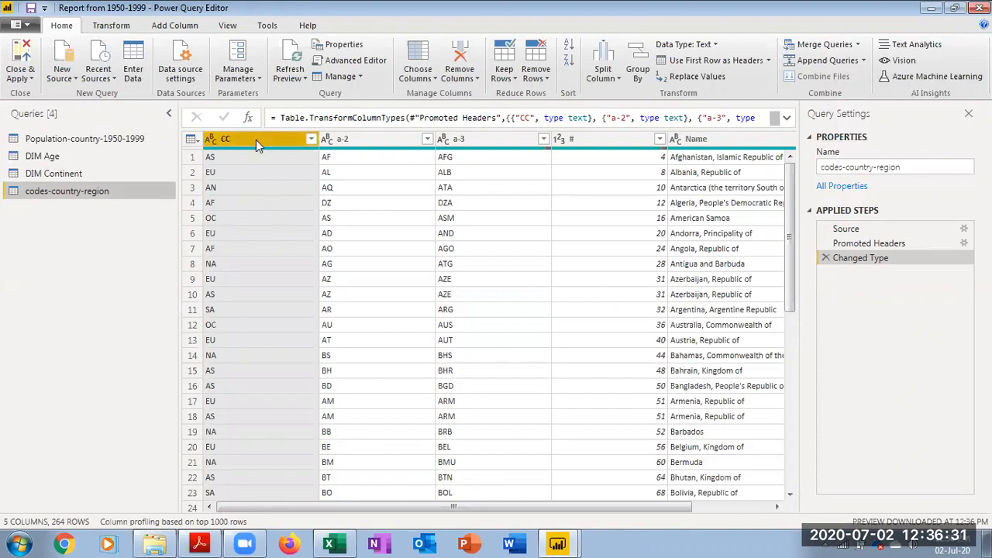
left_click(609, 147)
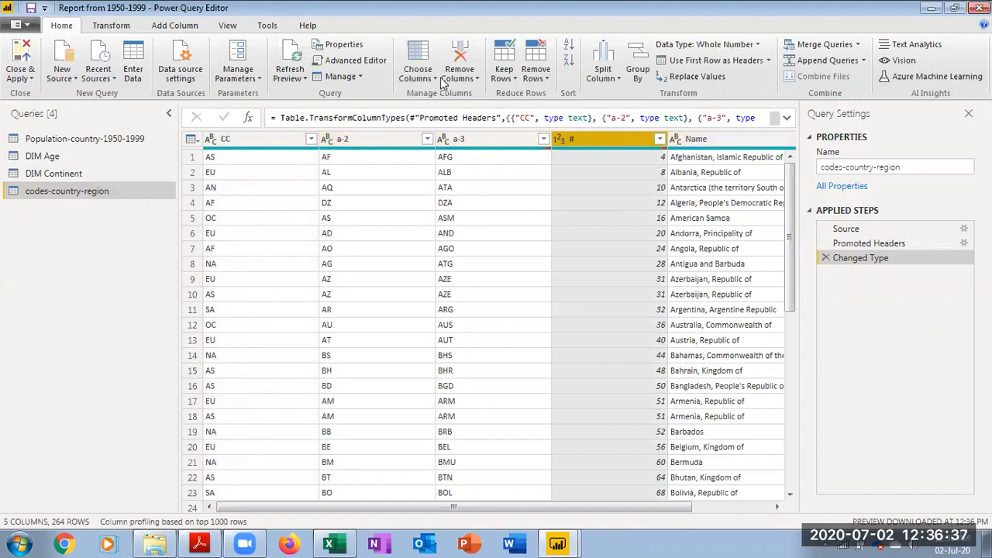
left_click(417, 62)
left_click(417, 62)
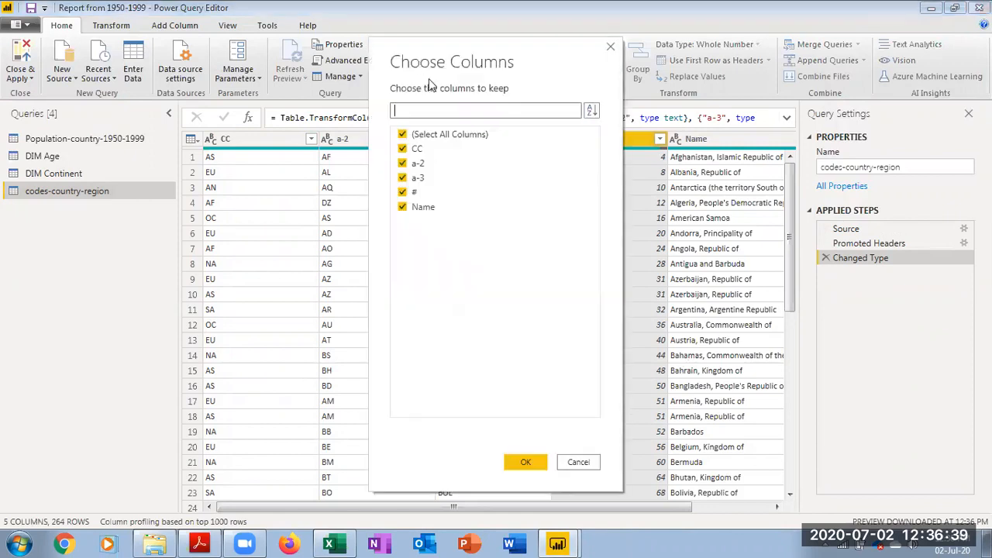
left_click(402, 162)
left_click(402, 177)
left_click(402, 206)
left_click(521, 462)
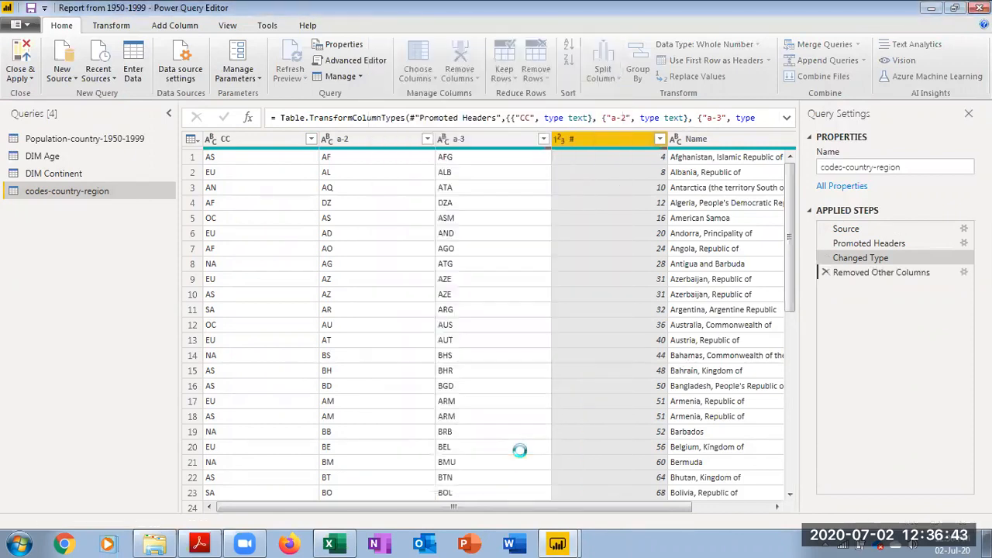
Place the # column before CC and rename the two columns Country ID and Continent Code
left_click_drag(391, 138, 262, 138)
double_click(262, 139)
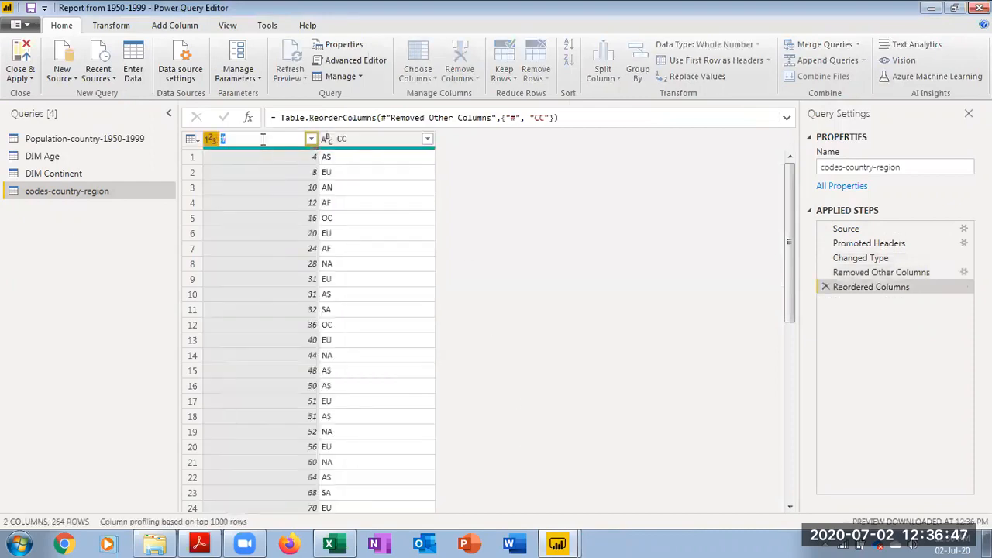
type("Country ID")
key("Return")
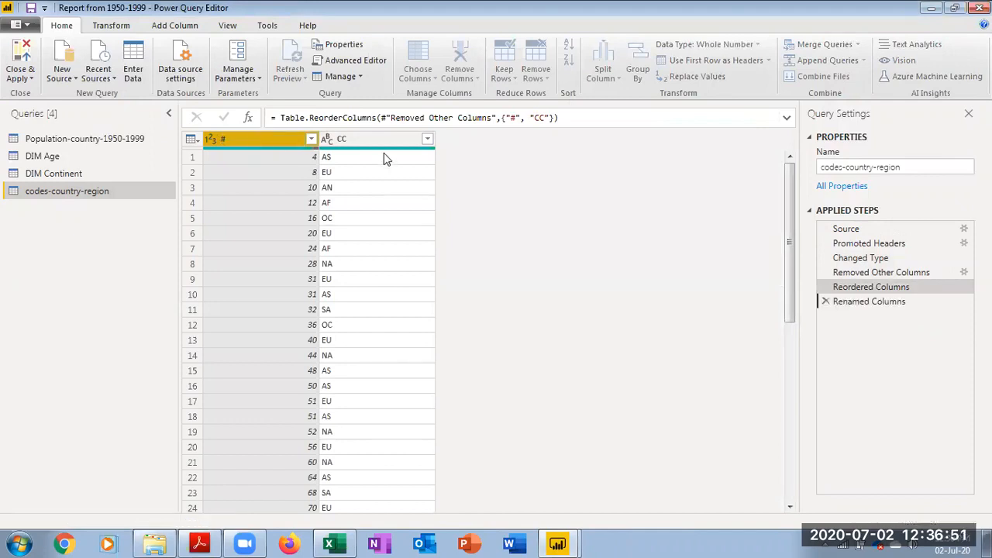
double_click(366, 139)
type("Continent Code")
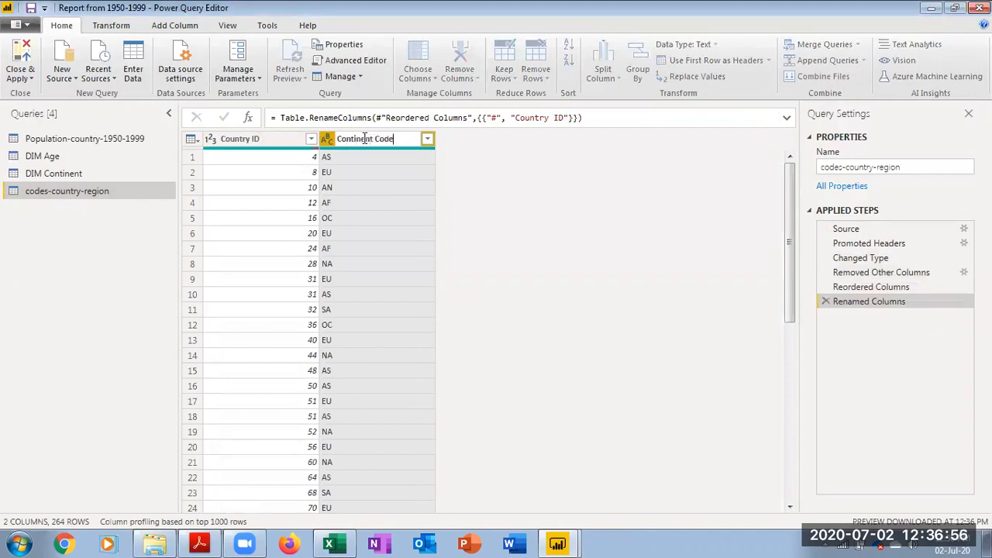
key("Return")
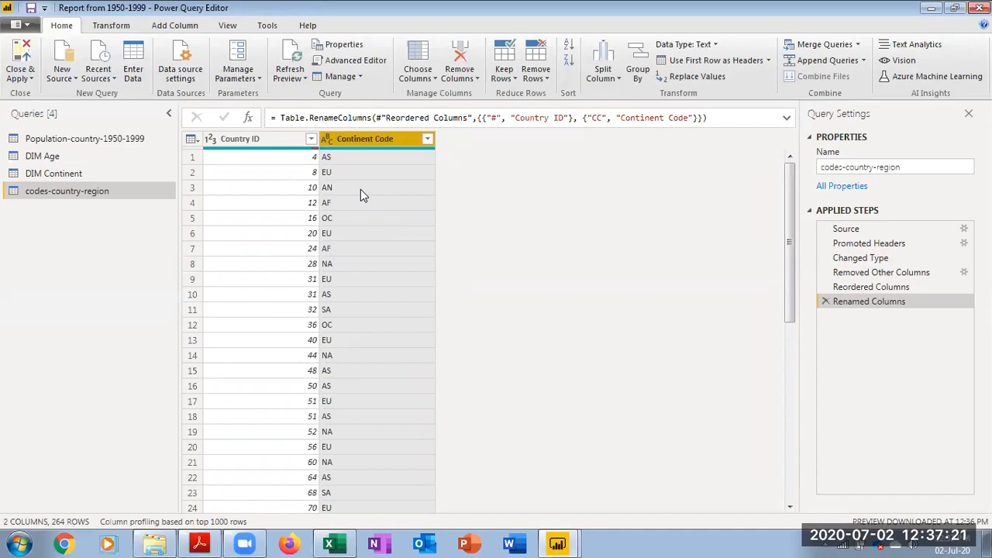
Remove duplicate rows based on Continent Code and copy the resulting Continent Code column
left_click(543, 76)
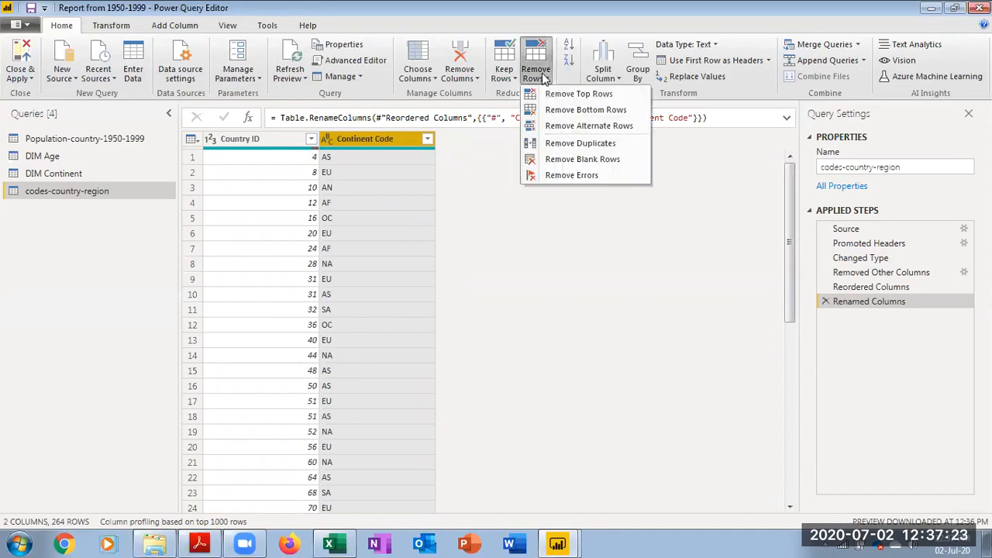
left_click(580, 143)
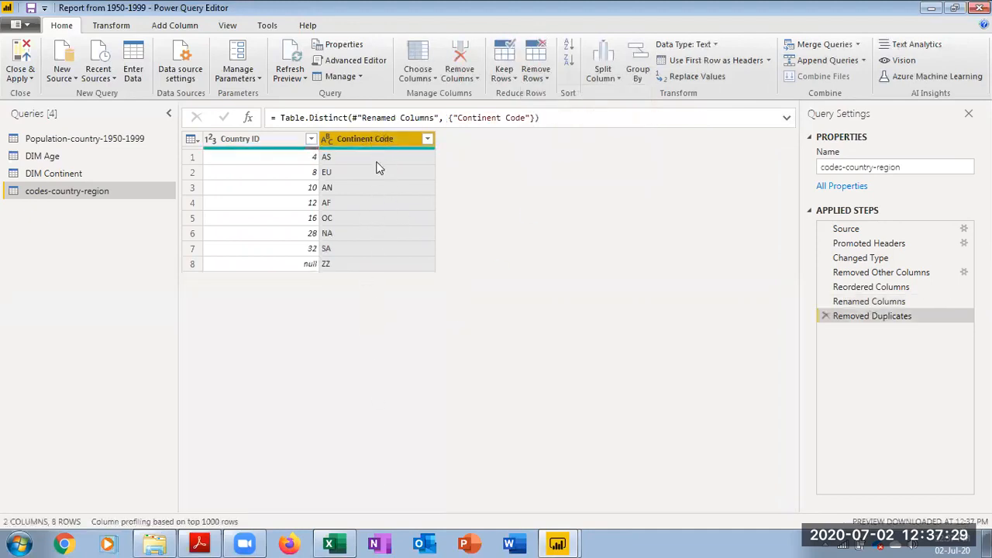
right_click(384, 140)
left_click(399, 155)
Start a manually entered table, paste the copied continent codes into it, and name it Continent Table
left_click(130, 59)
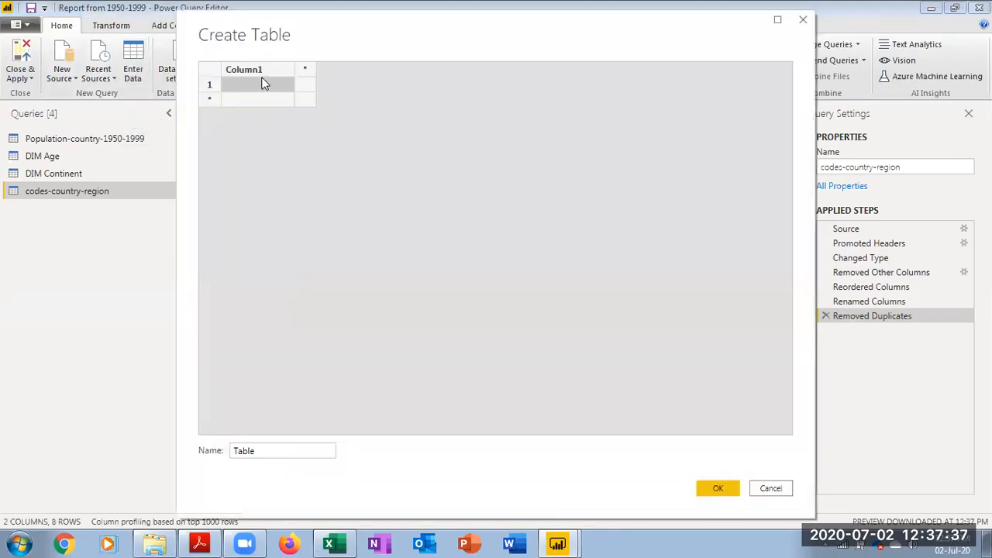
key("ctrl+v")
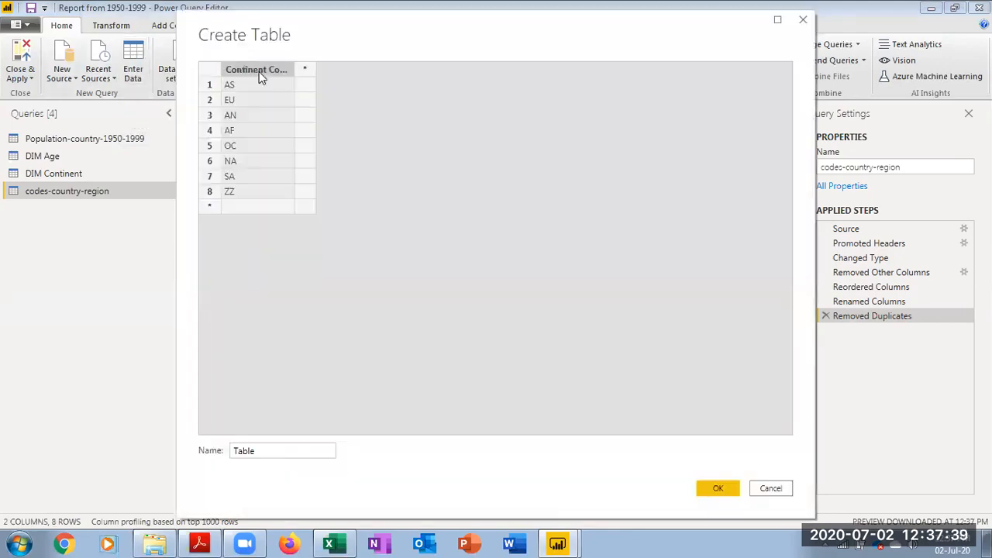
left_click(277, 451)
key("BackSpace")
key("BackSpace")
key("BackSpace")
key("BackSpace")
key("BackSpace")
type("C")
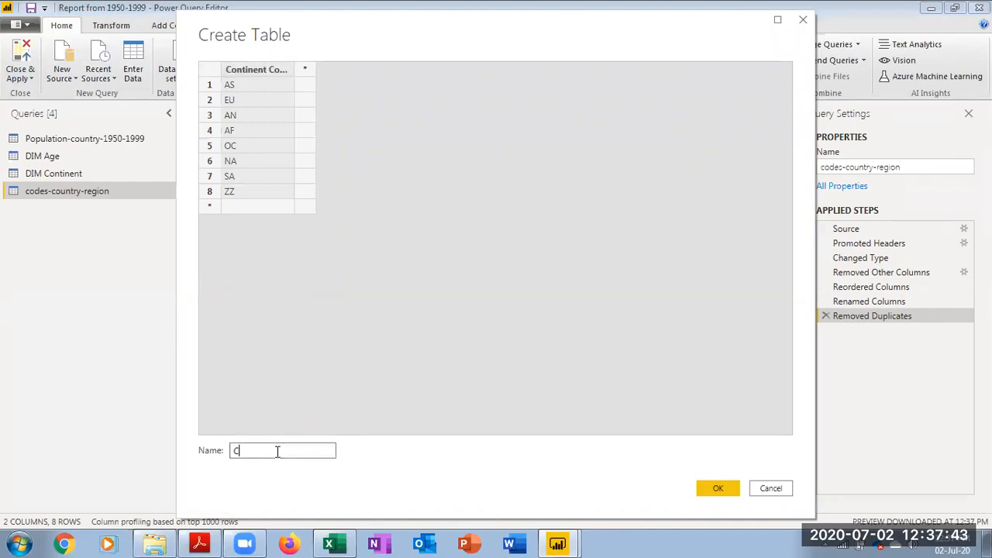
type("onteinent Table")
Add a second column named Continent Name beside the continent codes
left_click(306, 70)
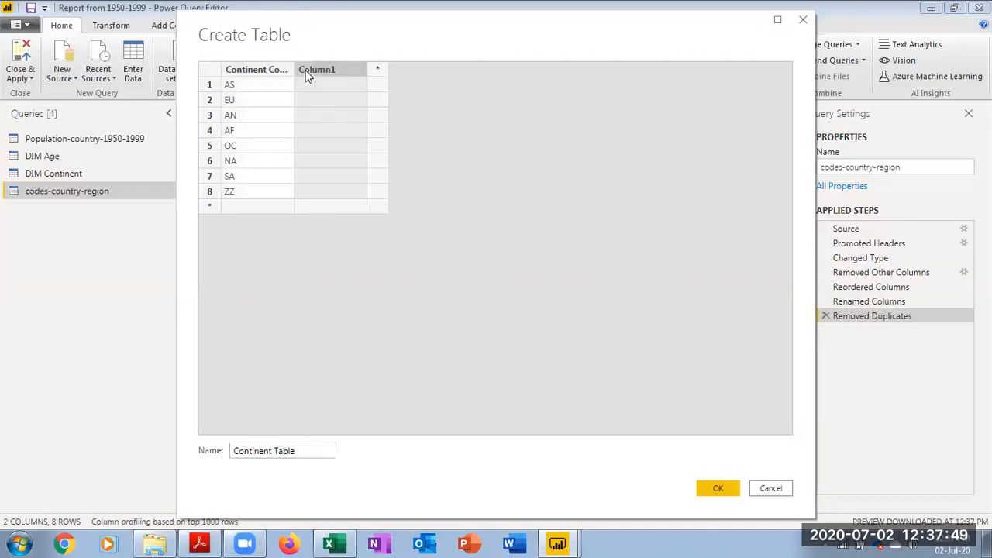
double_click(306, 70)
type("C")
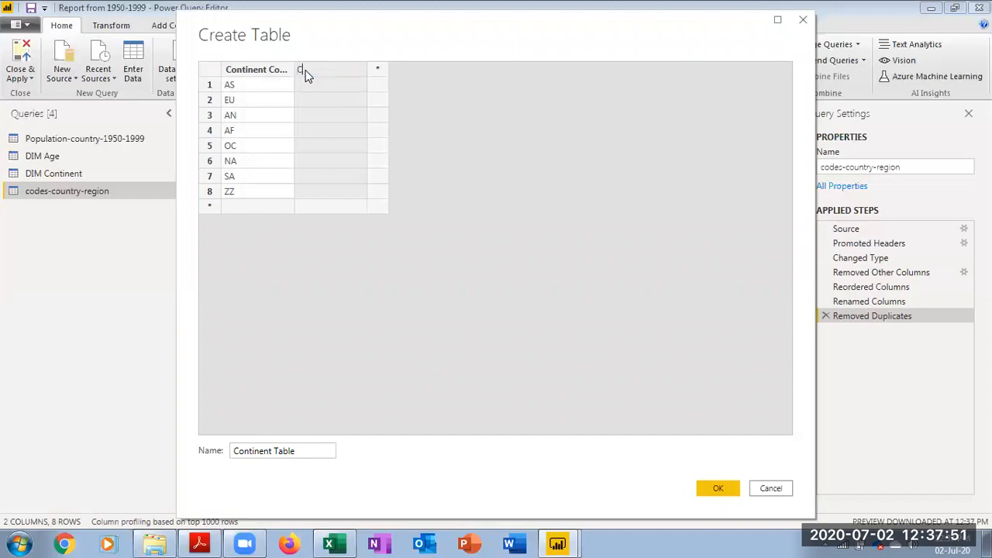
type("ontinent Name")
Enter the continent names Asia, Europe, Antartica and Africa for codes AS, EU, AN and AF
left_click(307, 87)
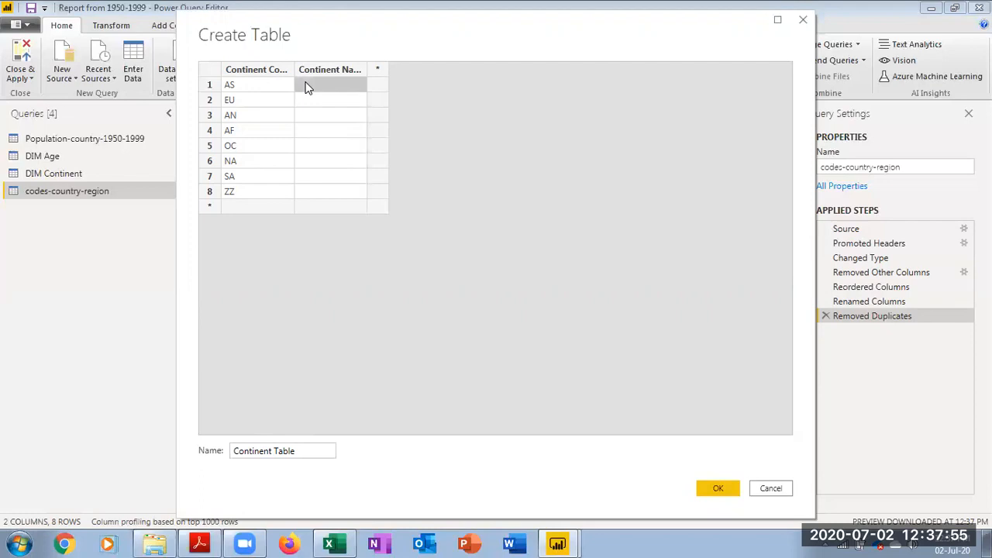
type("As")
key("Return")
type("Europe")
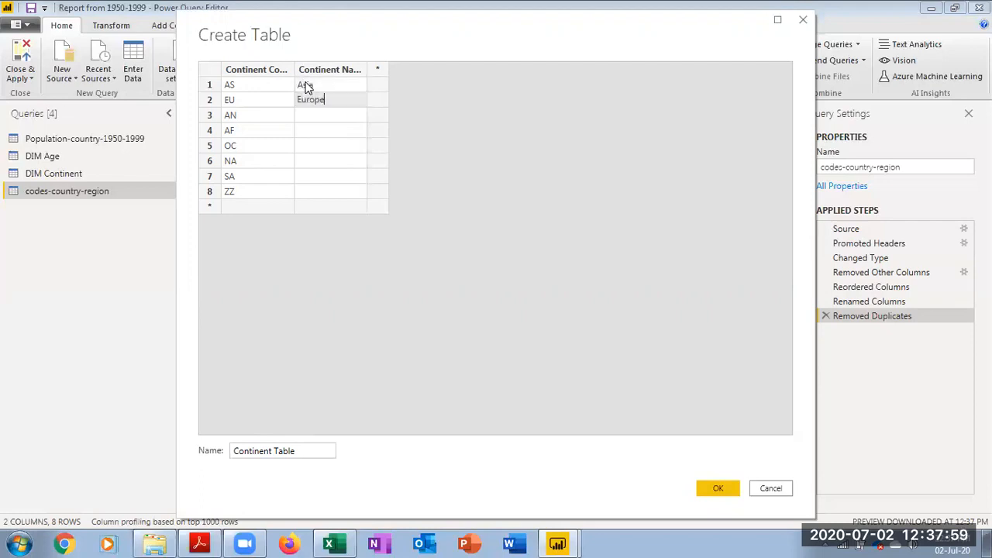
key("Return")
type("Antartica")
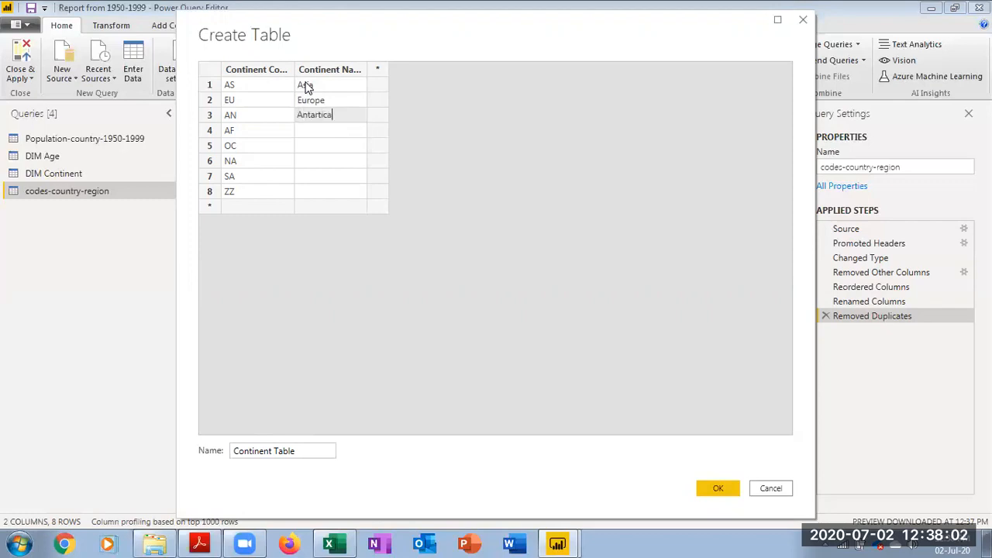
key("Return")
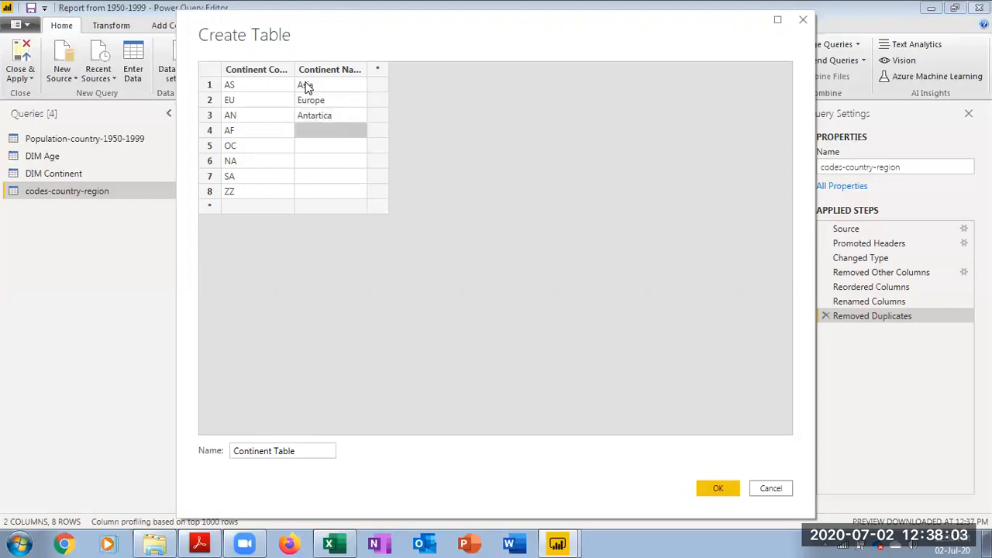
type("Africa")
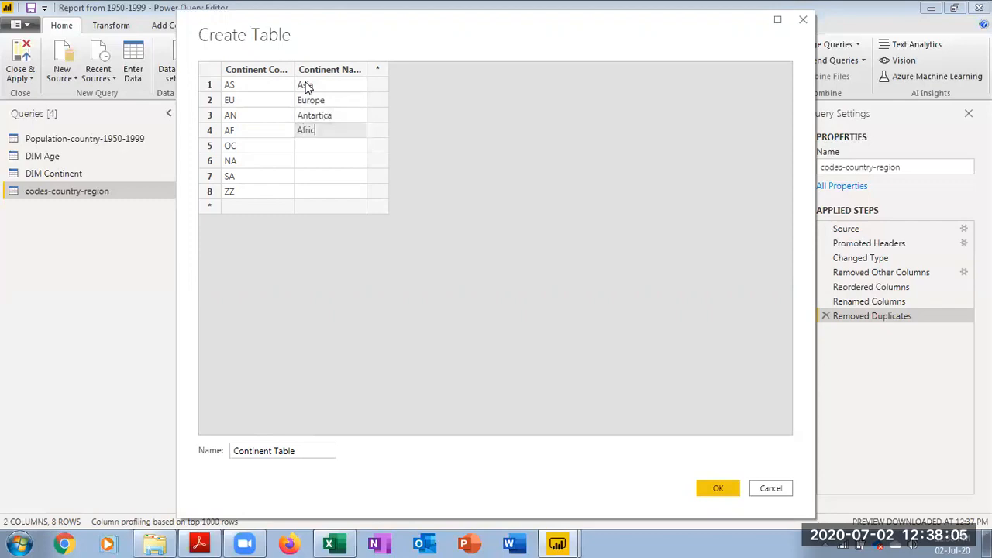
key("Return")
Enter the continent names Oceania, North America, South America and Others for codes OC, NA, SA and ZZ
type("Oce")
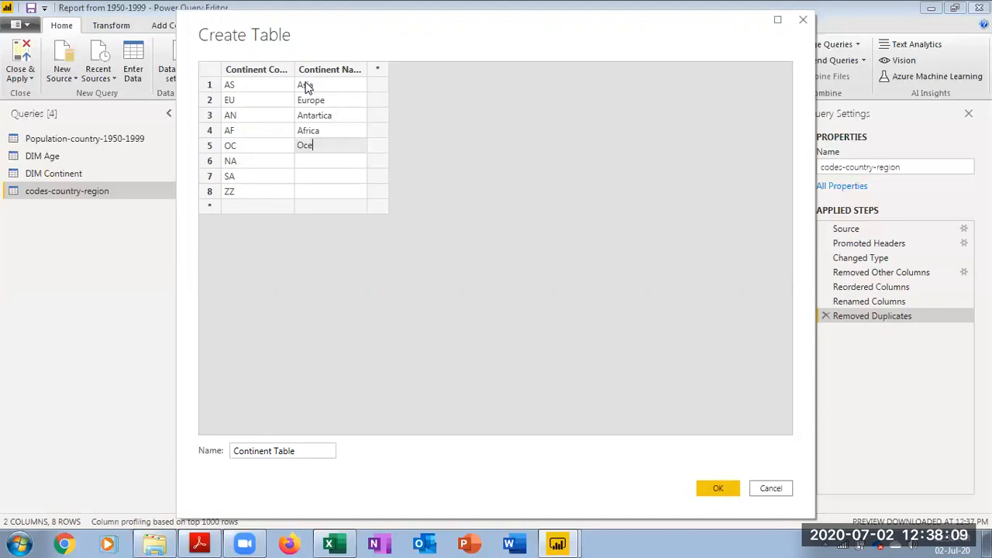
type("ana")
key("BackSpace")
type("ia")
key("Return")
type("N")
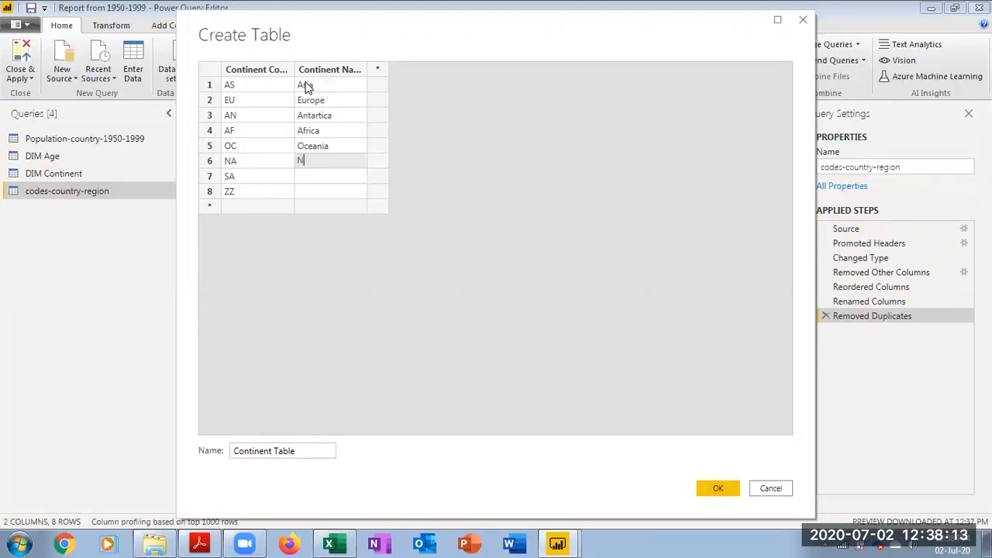
type("orth America")
key("Return")
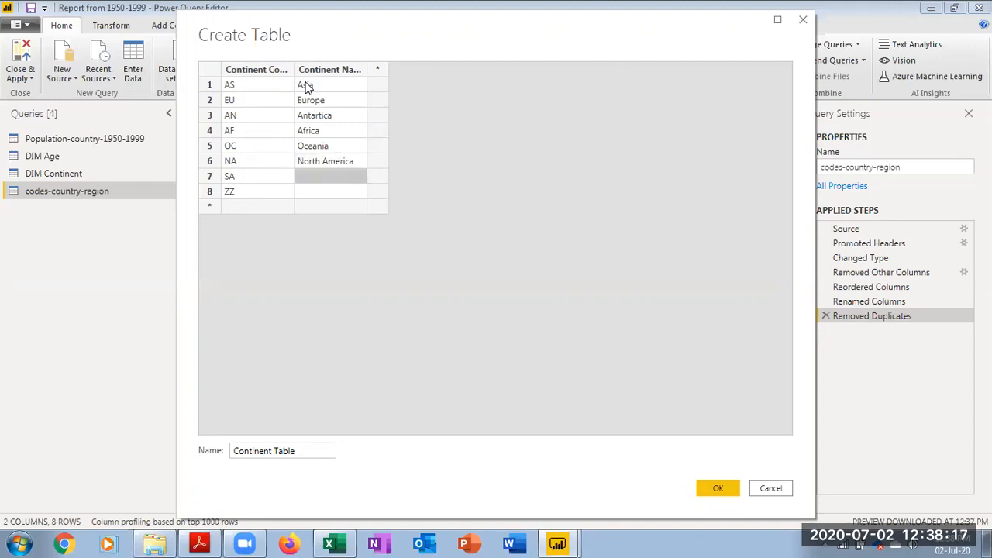
type("South America")
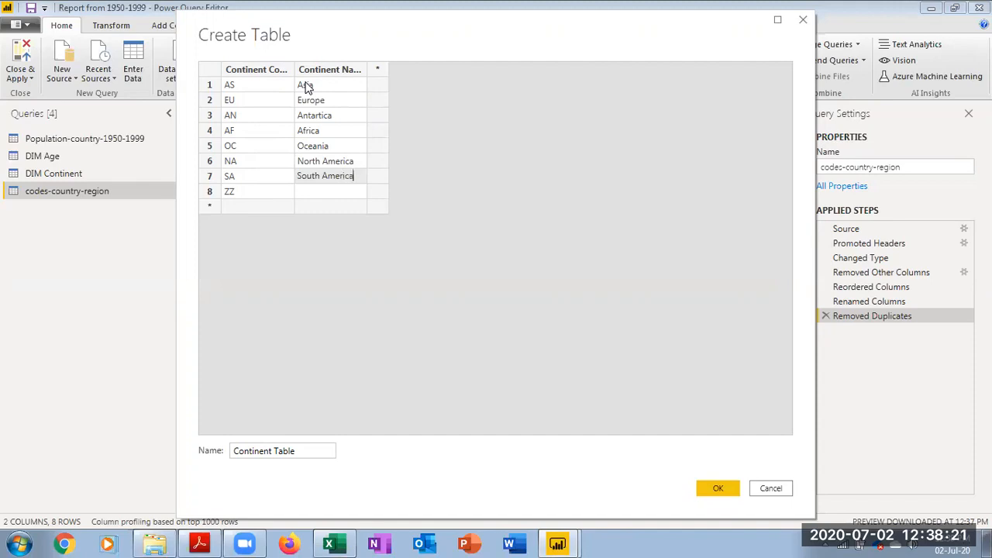
key("Return")
type("Others")
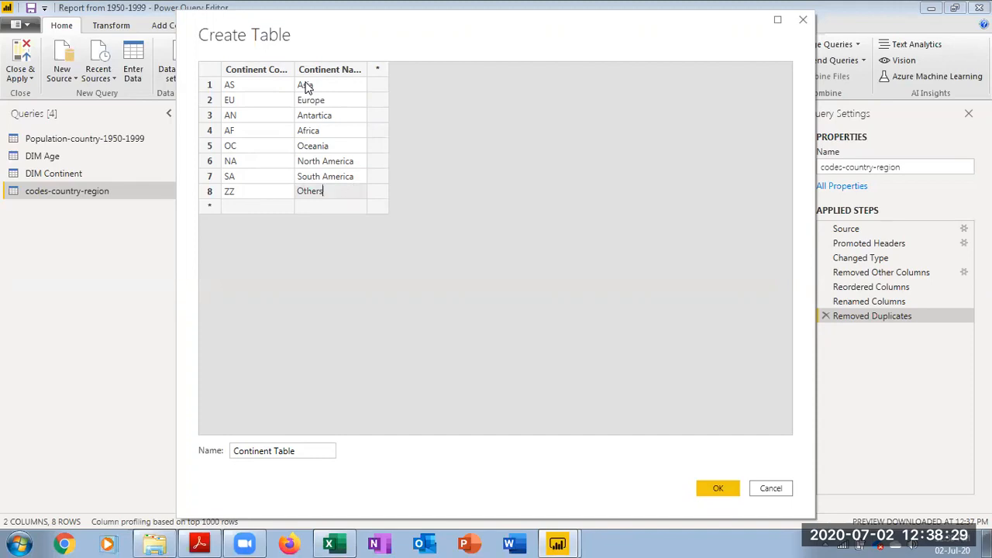
Delete the ZZ row from the entered data and create the table
left_click(213, 194)
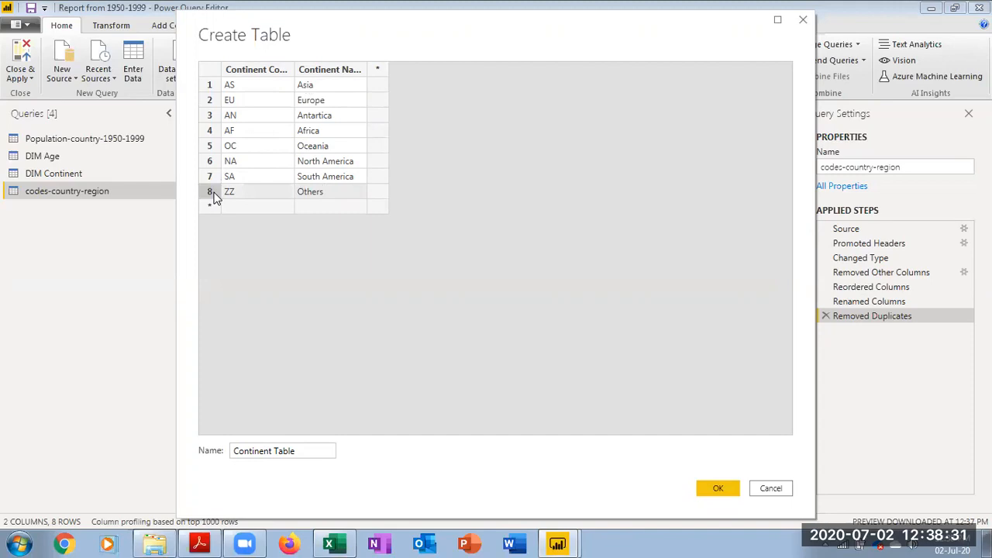
right_click(214, 195)
left_click(235, 271)
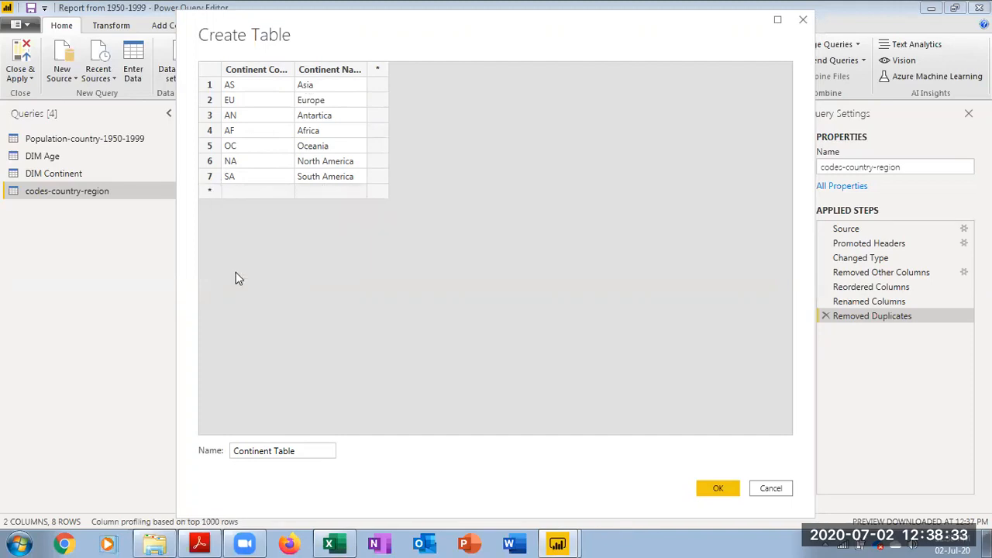
left_click(734, 491)
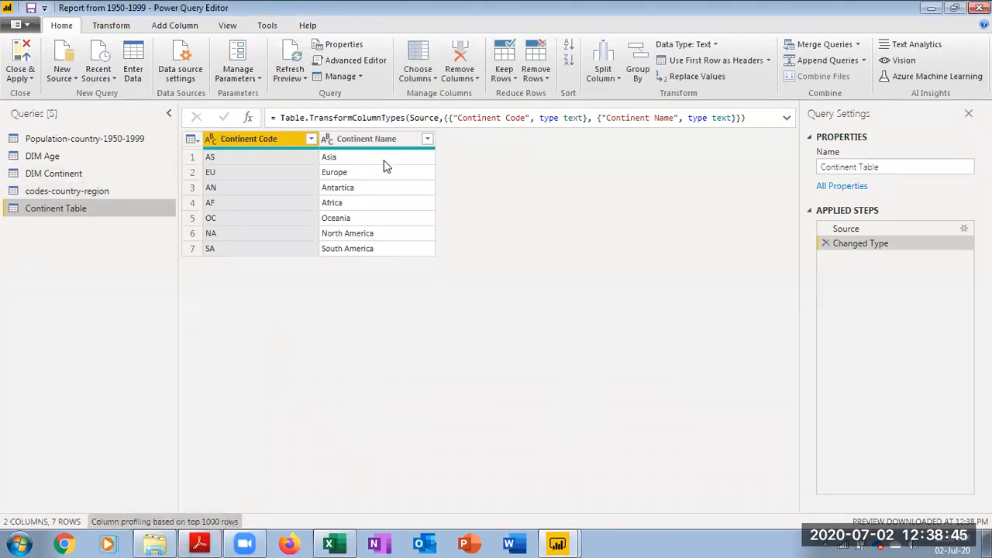
Delete the Removed Duplicates step from the codes-country-region query
left_click(375, 137)
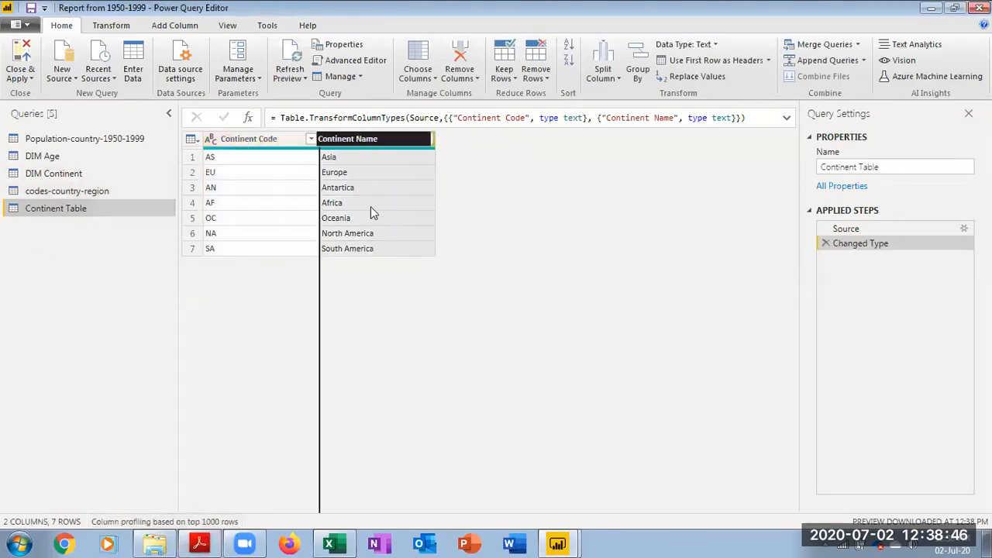
left_click(85, 191)
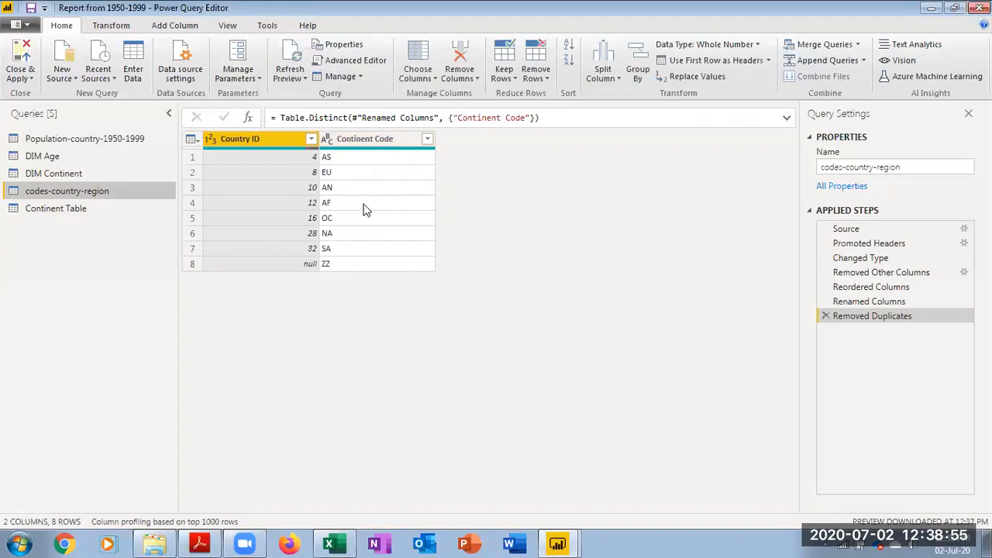
left_click(826, 316)
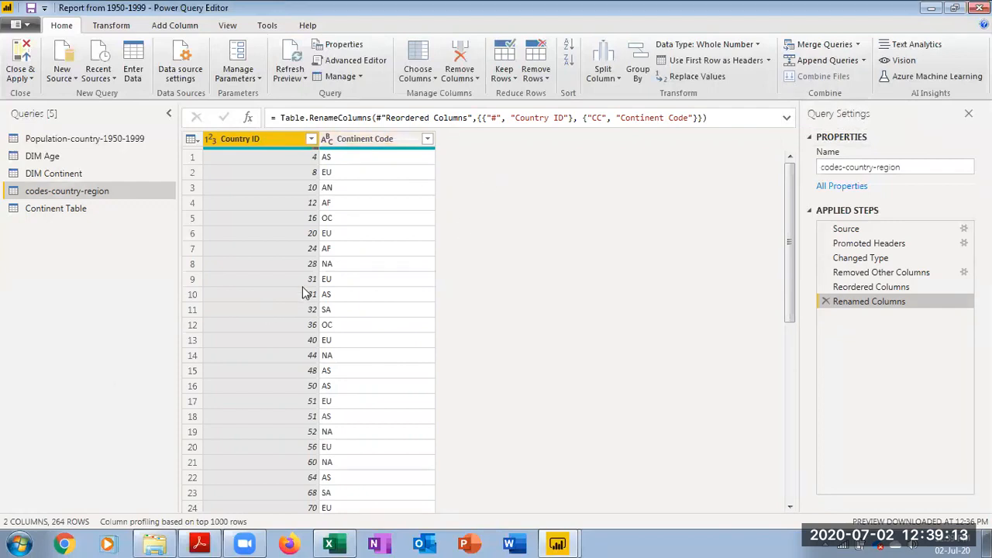
left_click(387, 138)
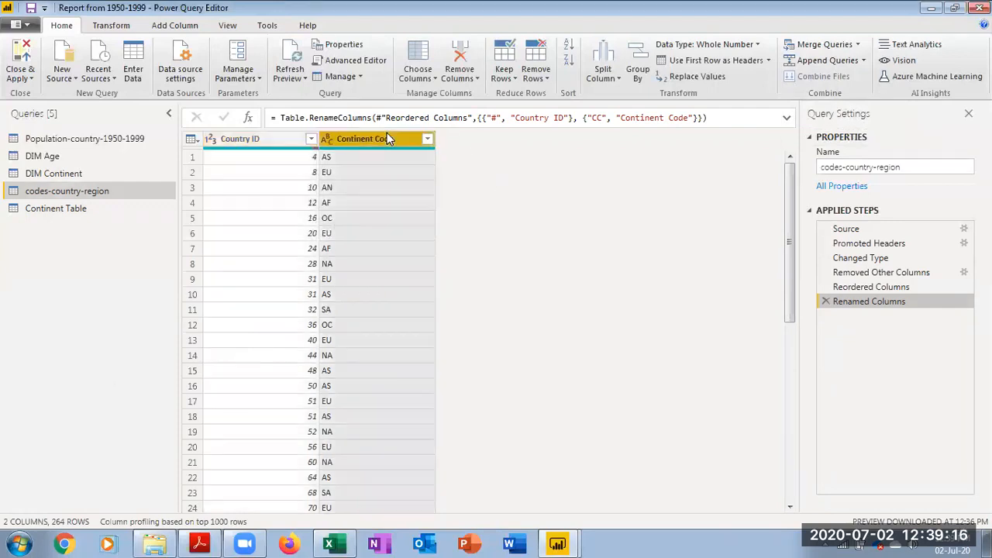
left_click(858, 45)
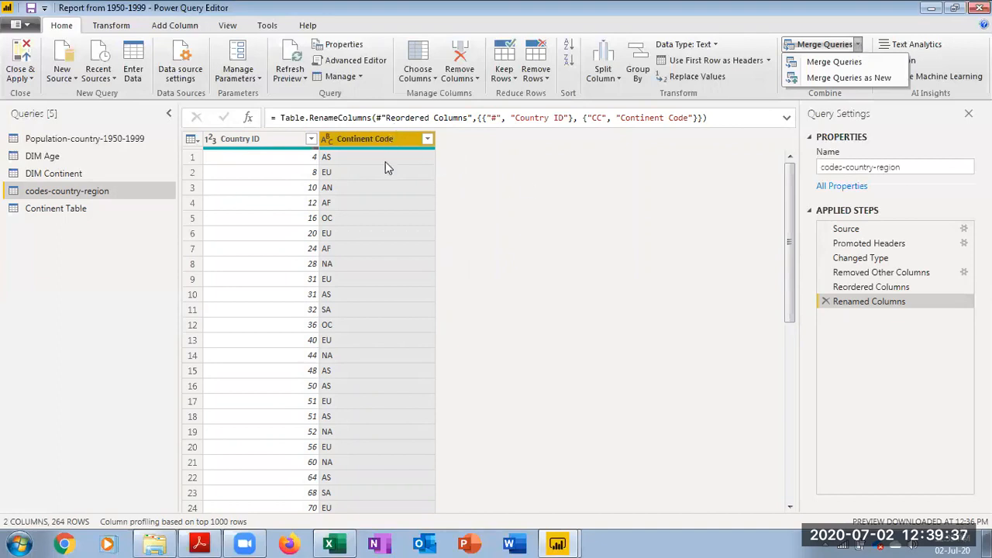
left_click(68, 210)
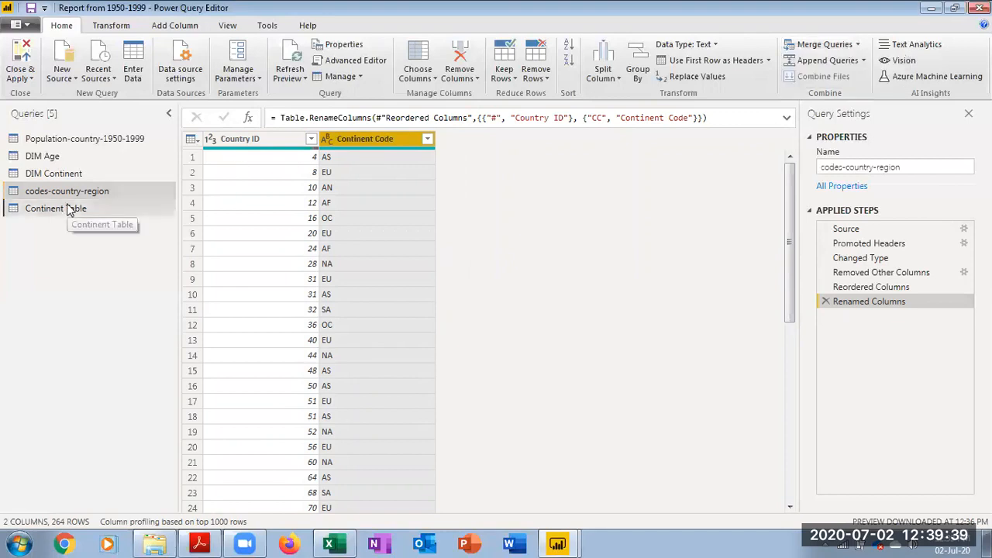
left_click(68, 210)
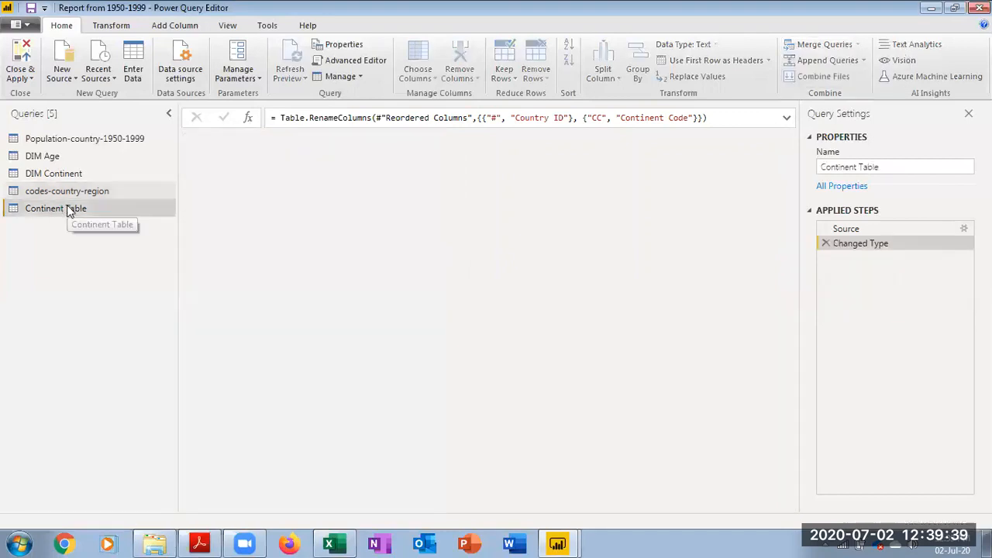
Merge the codes-country-region query with Continent Table by matching Continent Code in both, using a Left Outer join
left_click(109, 191)
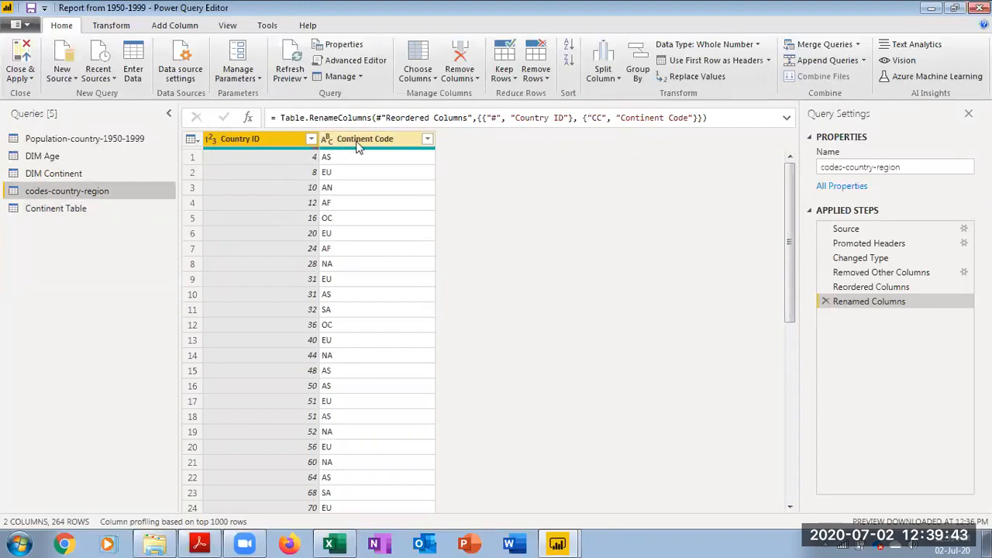
left_click(371, 143)
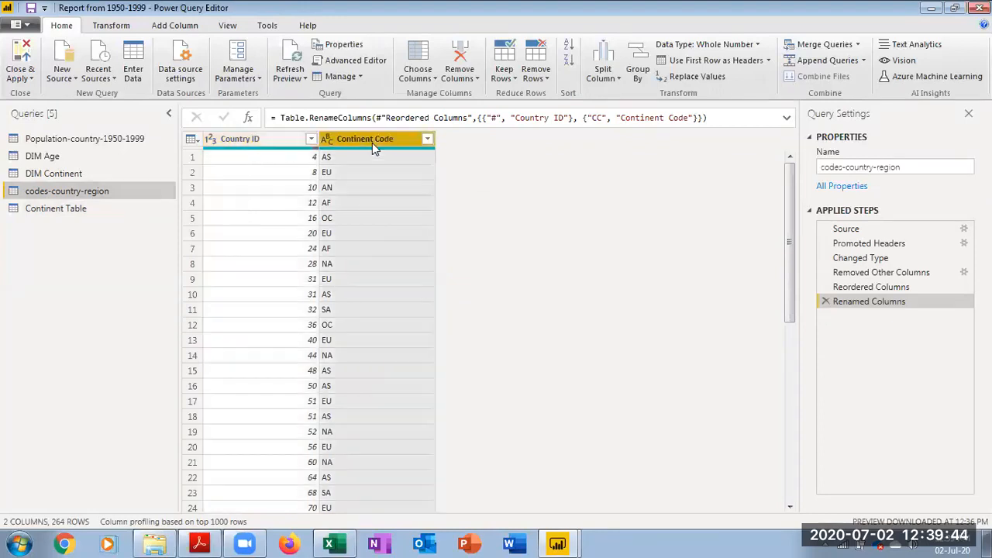
left_click(857, 44)
left_click(834, 62)
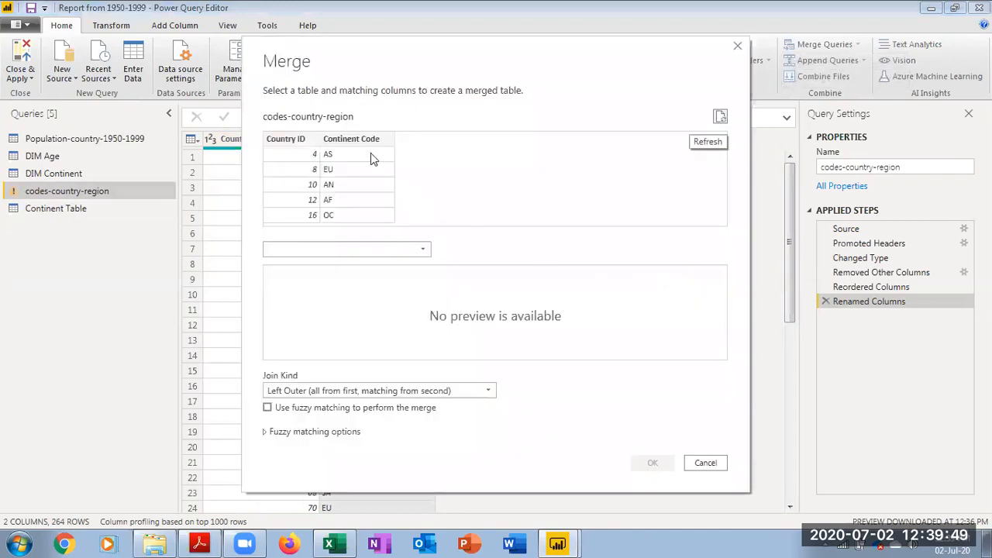
left_click(357, 138)
left_click(419, 247)
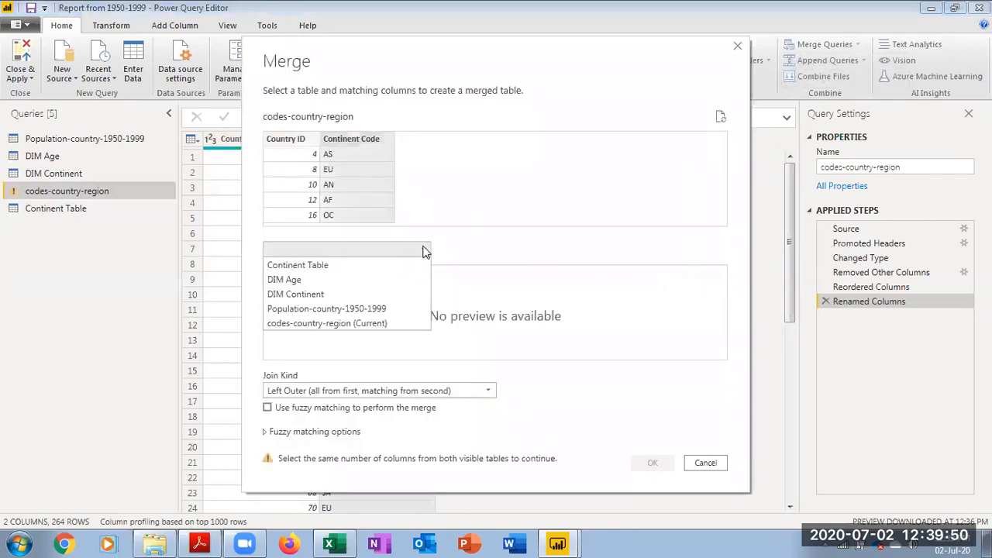
left_click(364, 264)
left_click(320, 273)
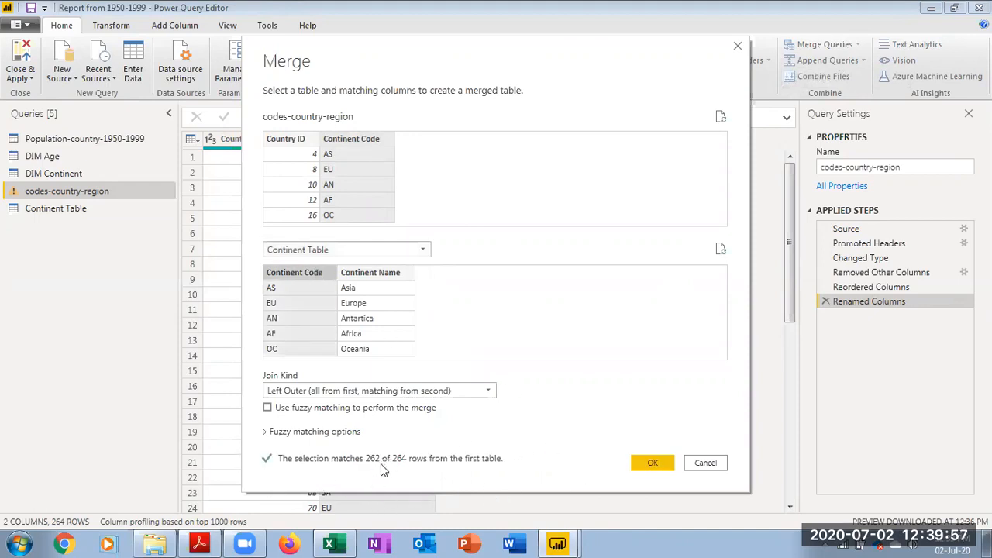
left_click(655, 463)
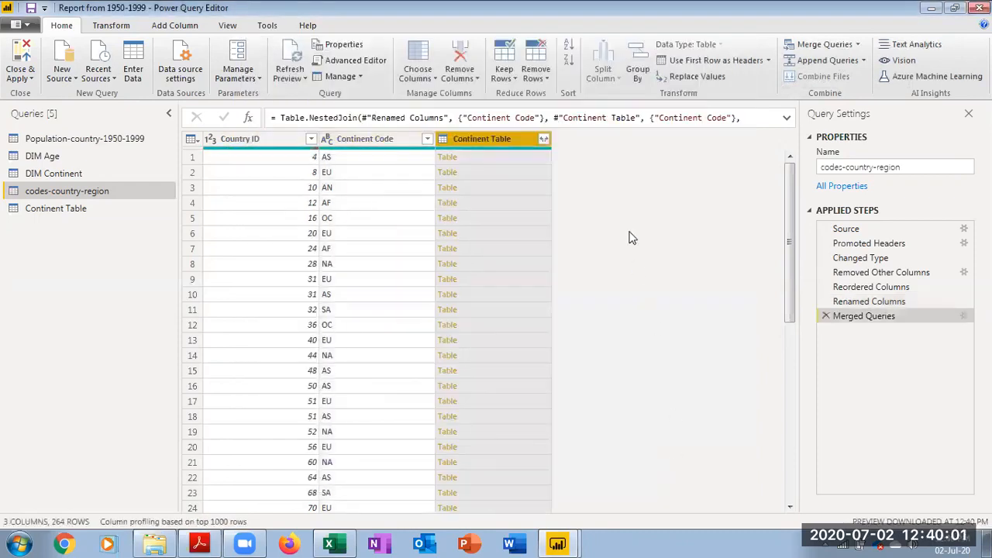
Expand the merged Continent Table column to only Continent Name, without the original column name as prefix
left_click(545, 140)
left_click(331, 226)
left_click(324, 290)
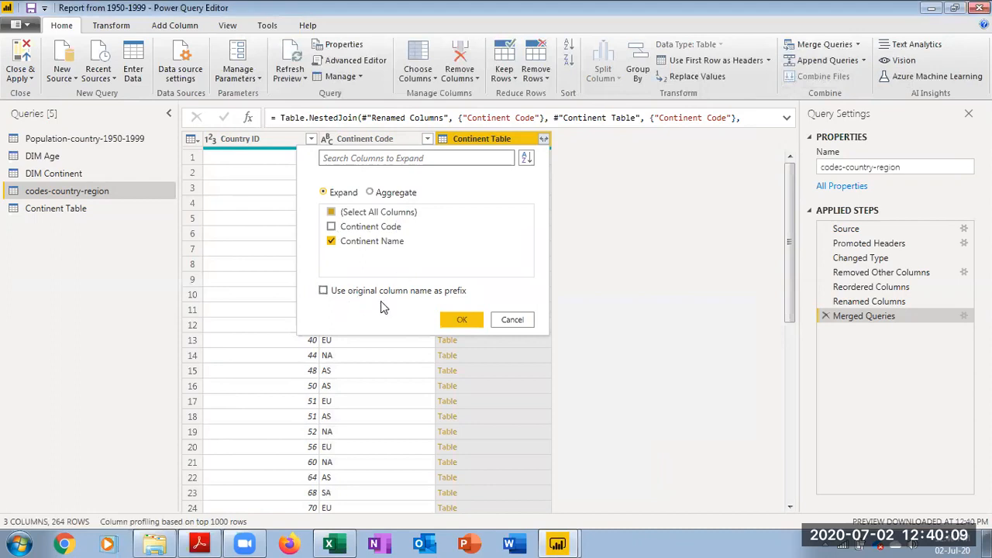
left_click(475, 321)
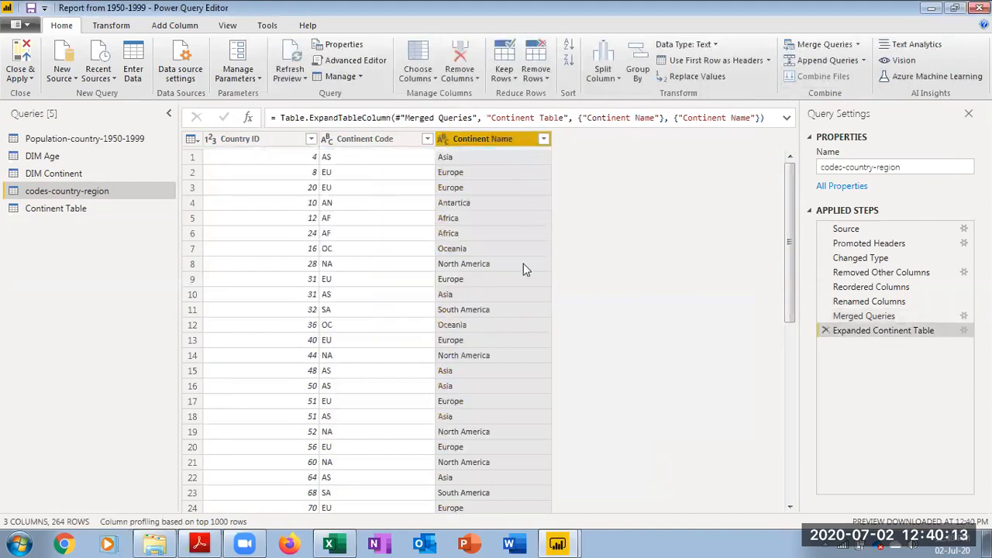
Filter the Continent Name column to show only the null rows
left_click(545, 140)
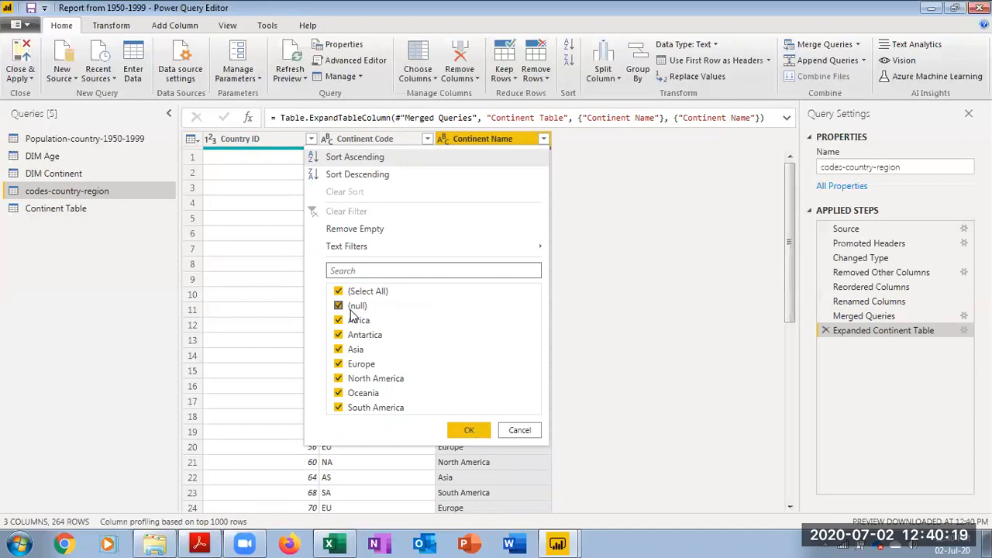
left_click(338, 291)
left_click(338, 306)
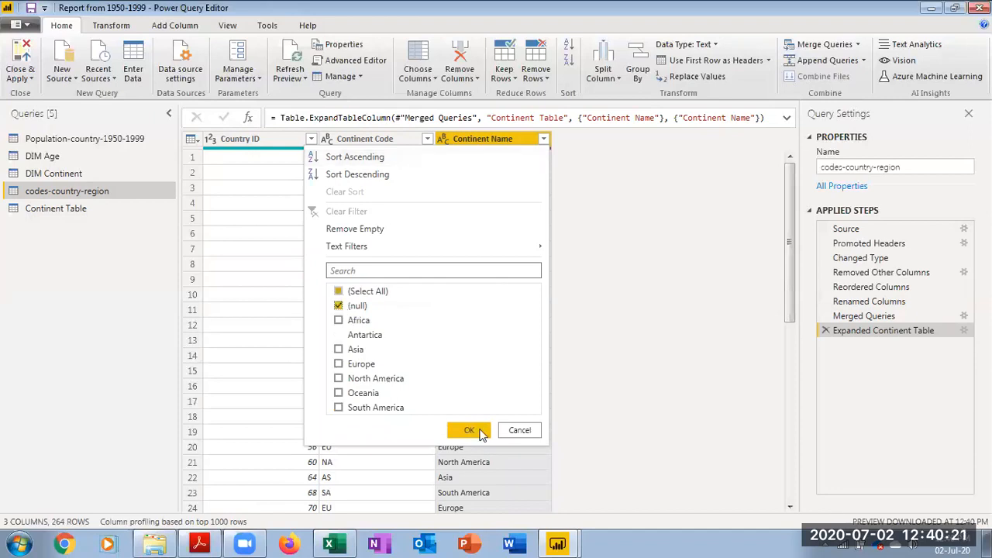
left_click(484, 430)
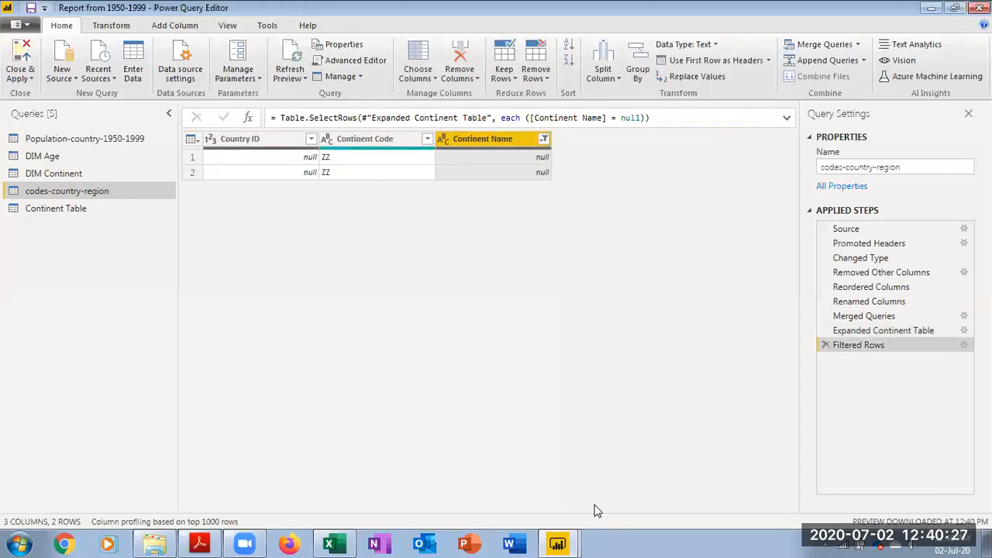
Reselect all values in the Continent Name filter to bring back every row
left_click(544, 140)
left_click(347, 292)
left_click(341, 293)
left_click(469, 430)
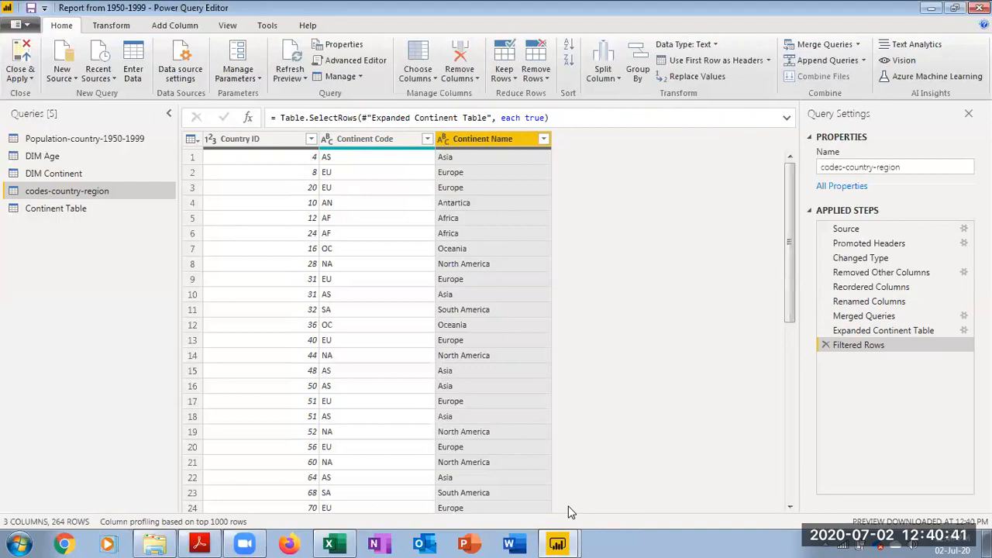
Try removing blank rows, check the Continent Name filter values for null, and delete the Removed Blank Rows step
left_click(533, 80)
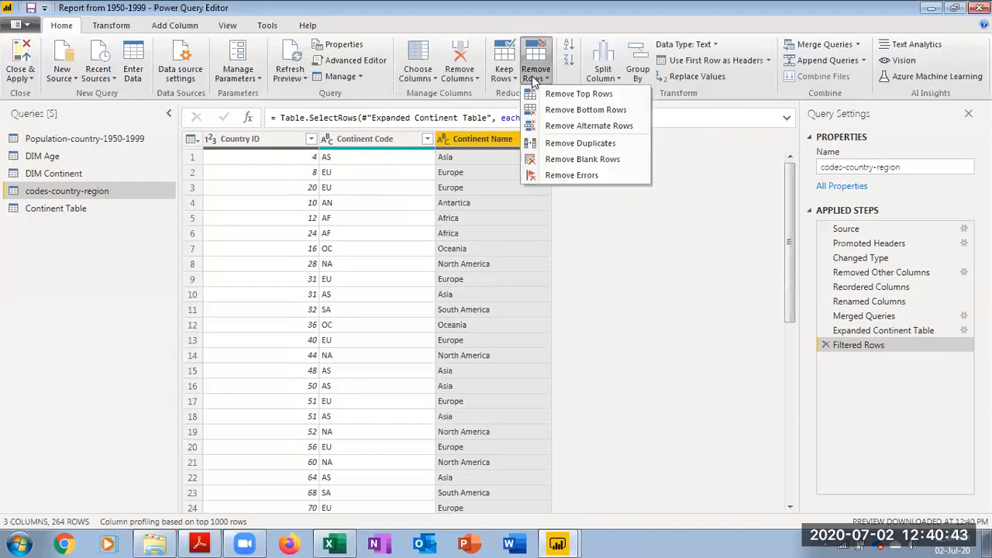
left_click(557, 160)
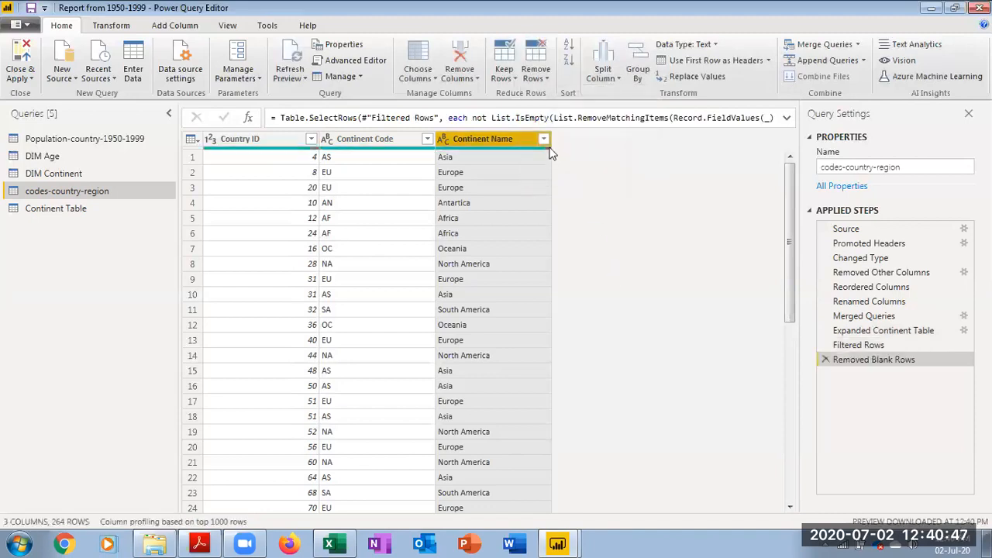
left_click(545, 139)
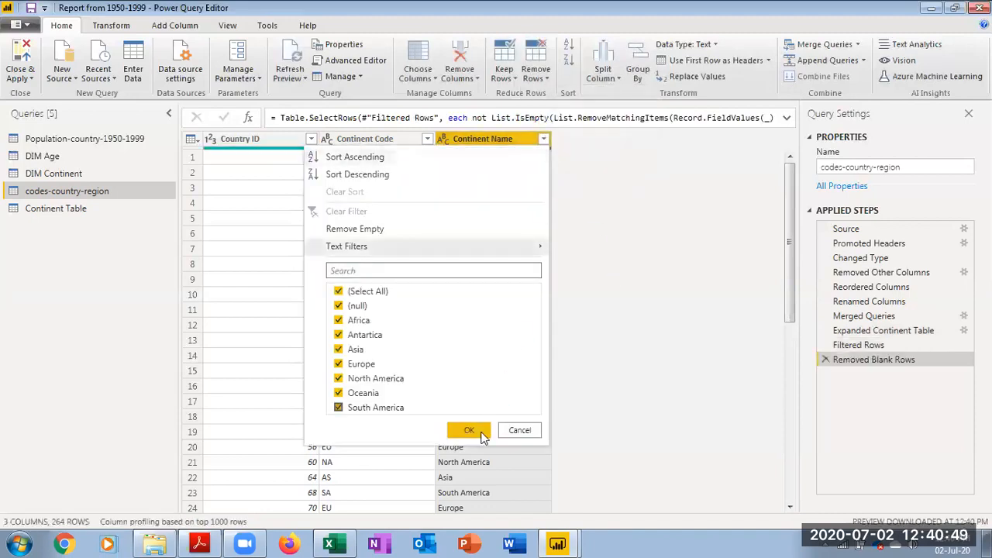
left_click(514, 431)
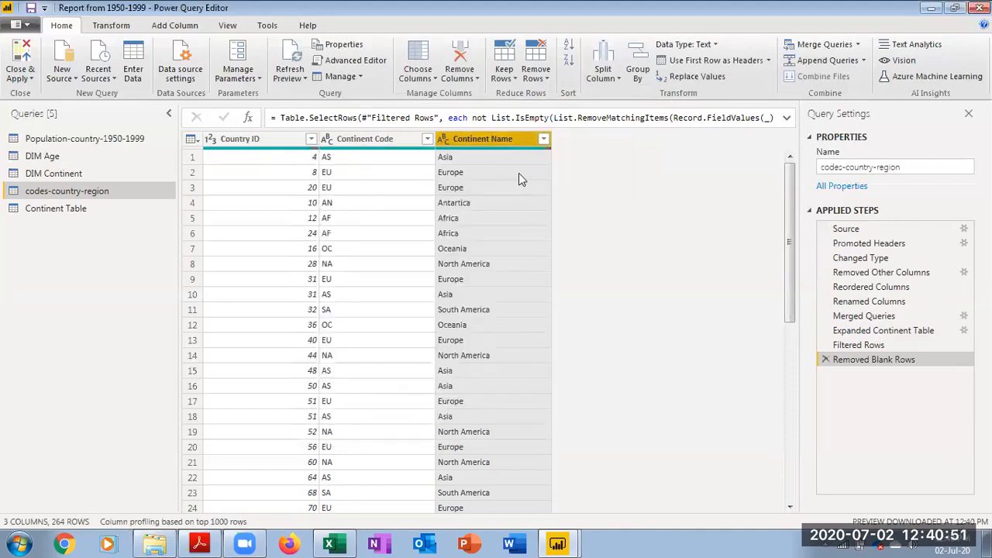
left_click(822, 358)
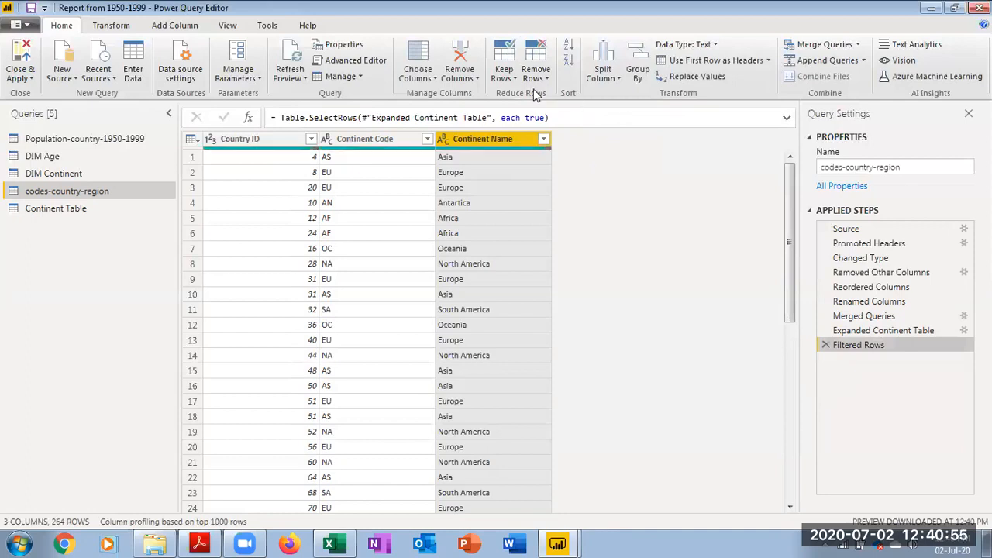
Try removing error rows based on Continent Name, check its filter values, and delete the Removed Errors step
left_click(535, 76)
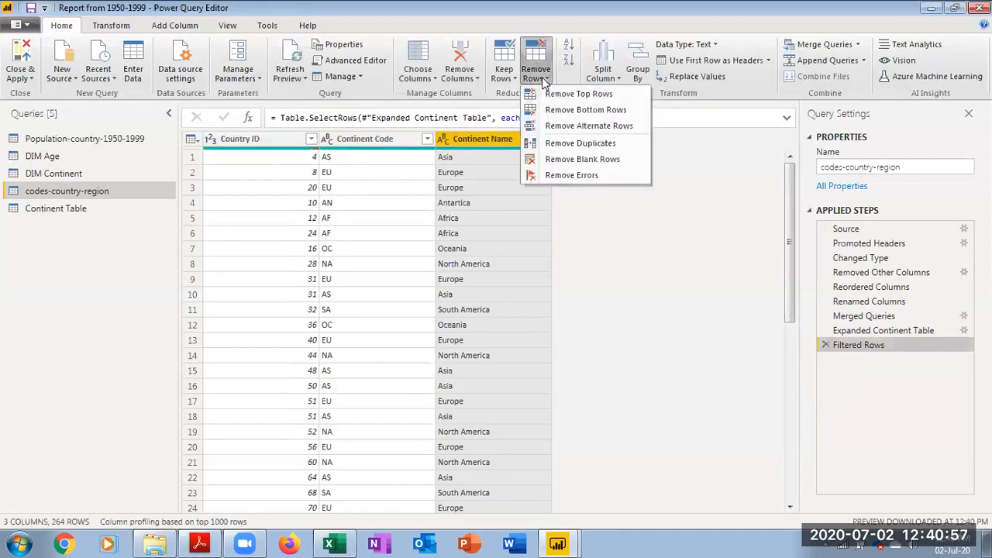
left_click(572, 176)
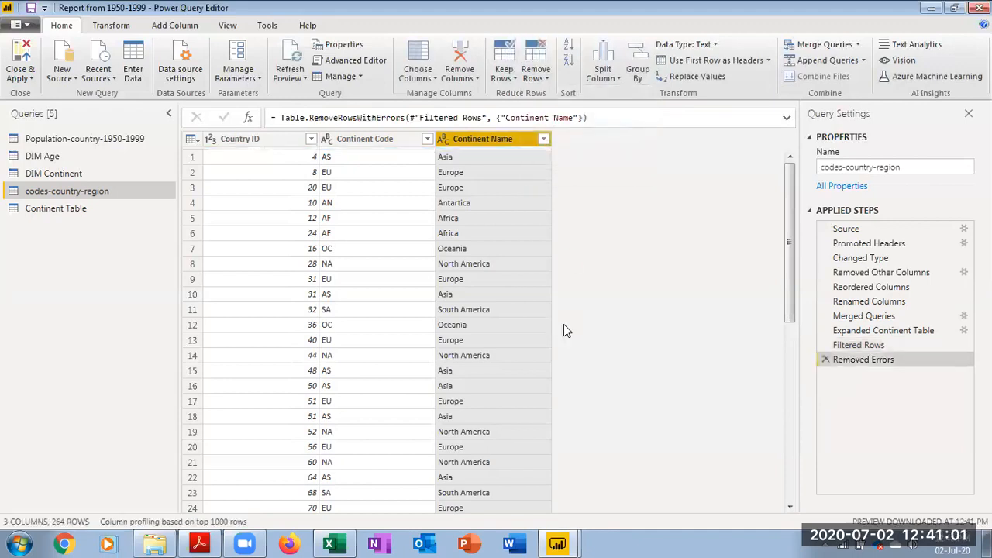
left_click(544, 139)
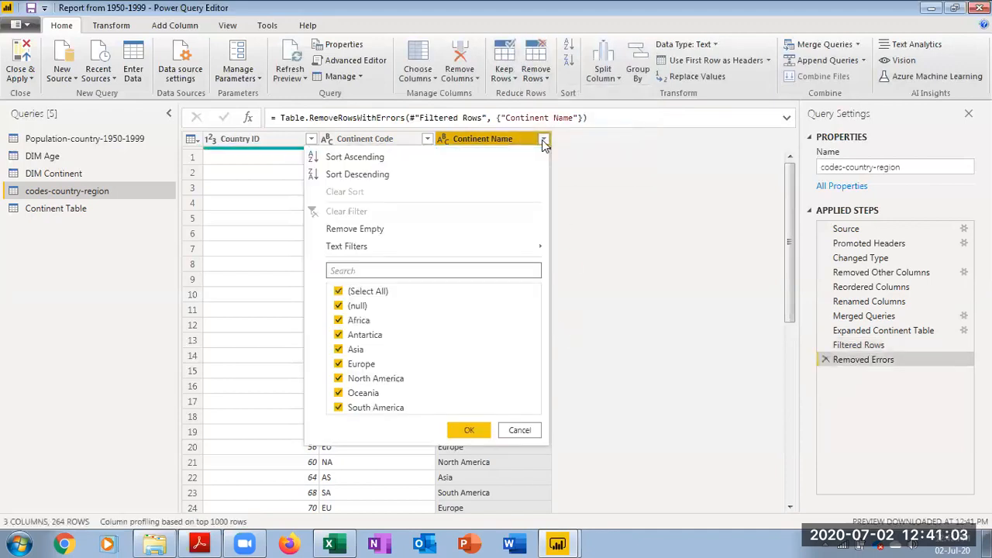
left_click(520, 434)
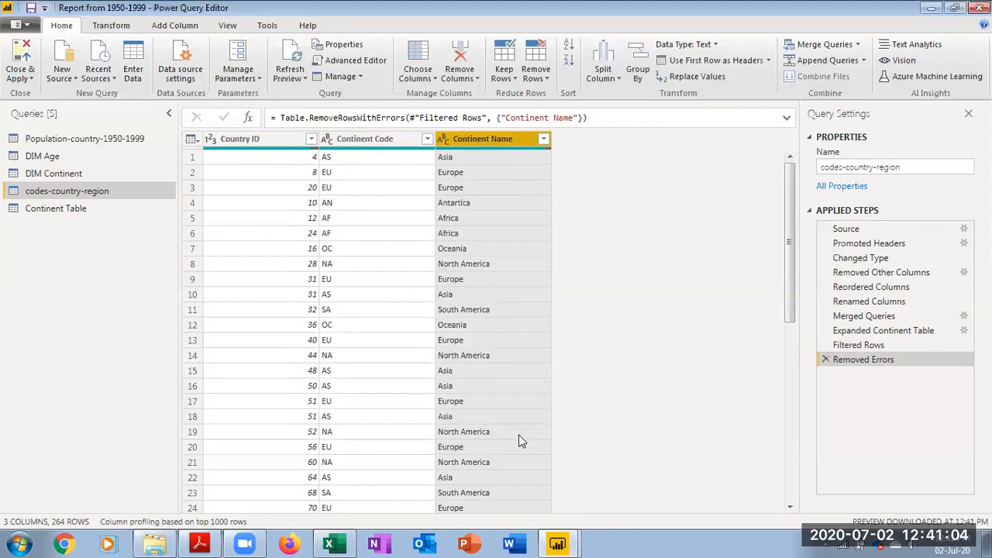
left_click(826, 359)
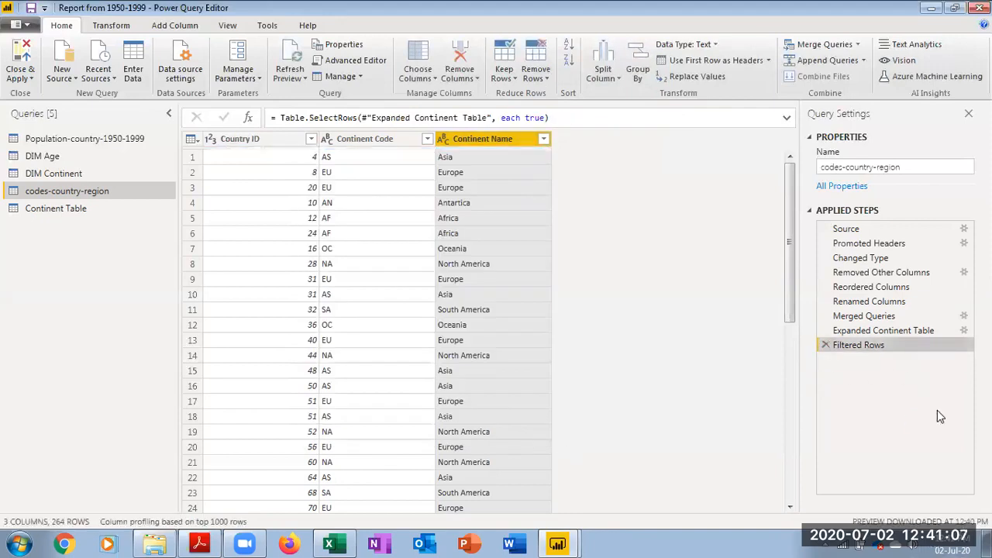
Filter Continent Name again so that only its null values are kept
left_click(543, 140)
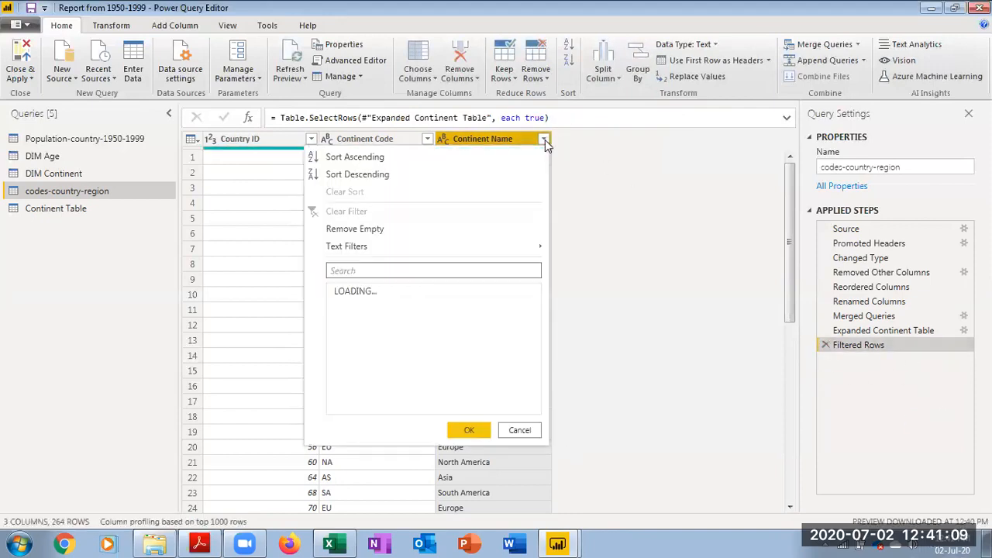
left_click(339, 292)
left_click(338, 306)
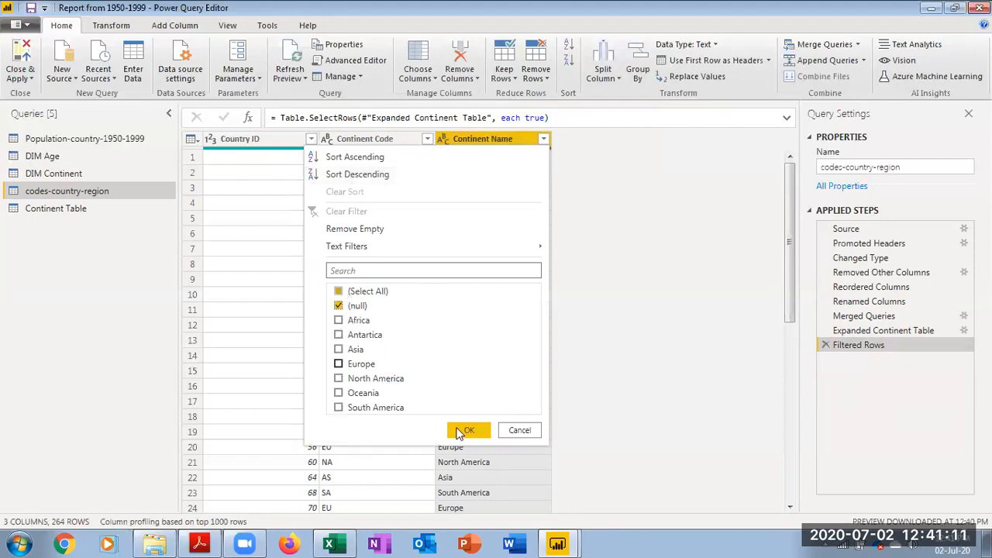
left_click(469, 429)
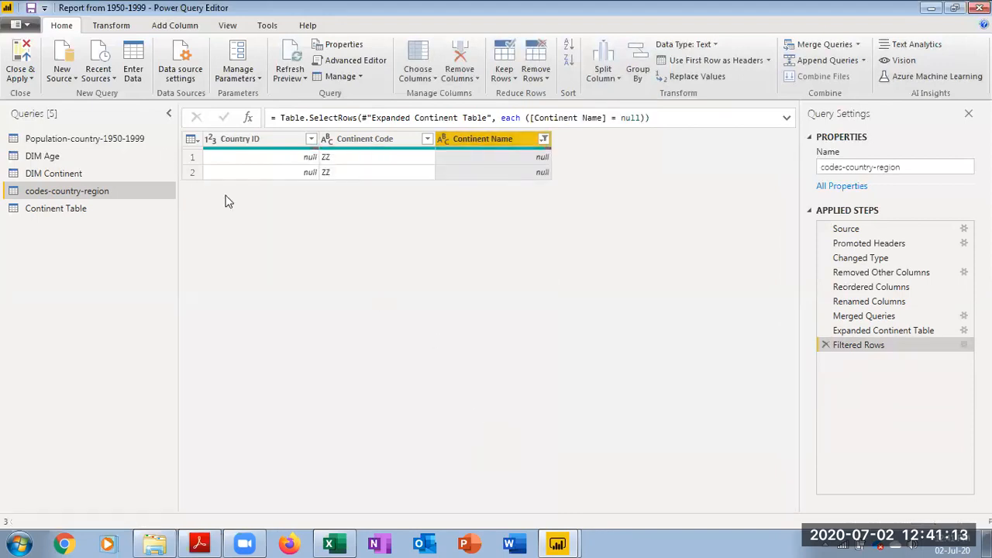
Select the first null row, check the row-removal options, and delete the Filtered Rows step
left_click(190, 157)
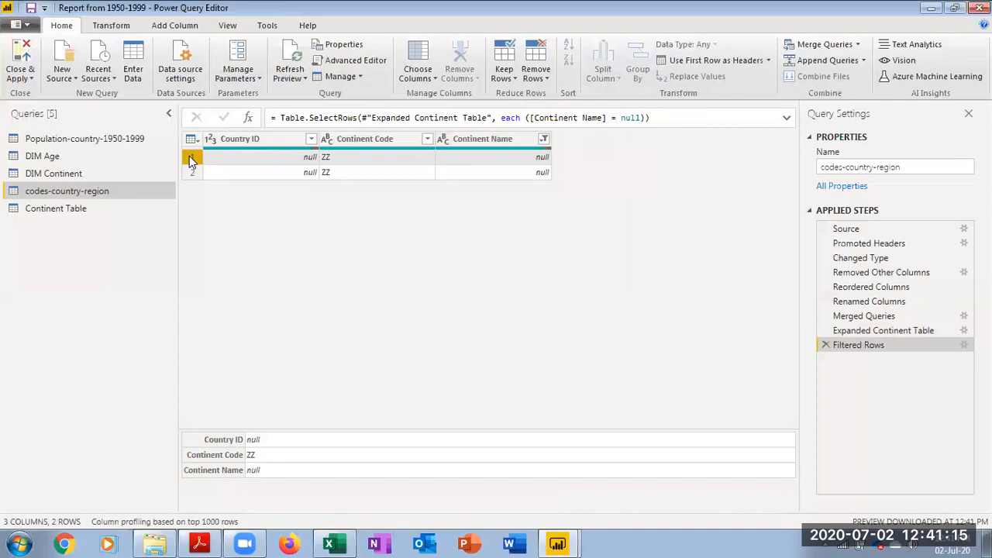
left_click(542, 81)
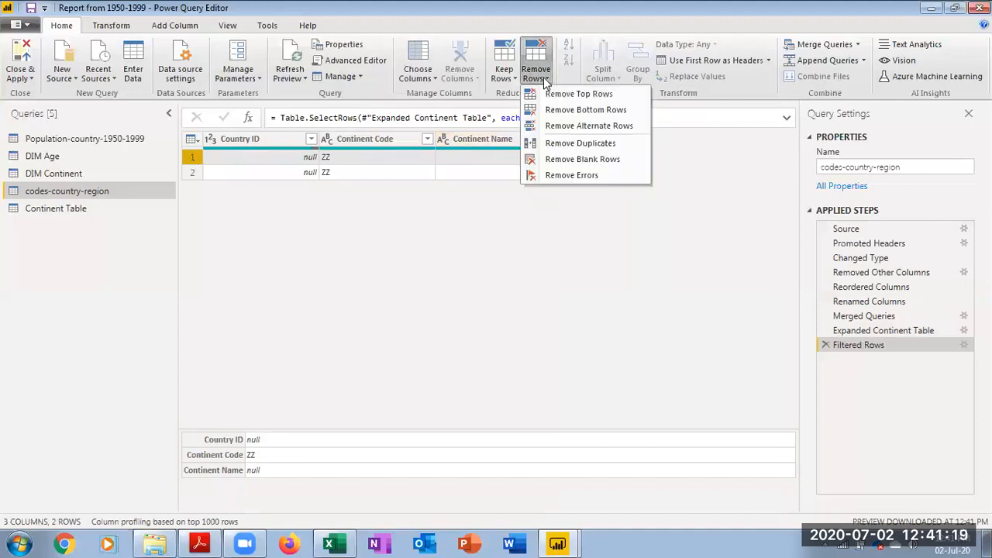
left_click(533, 249)
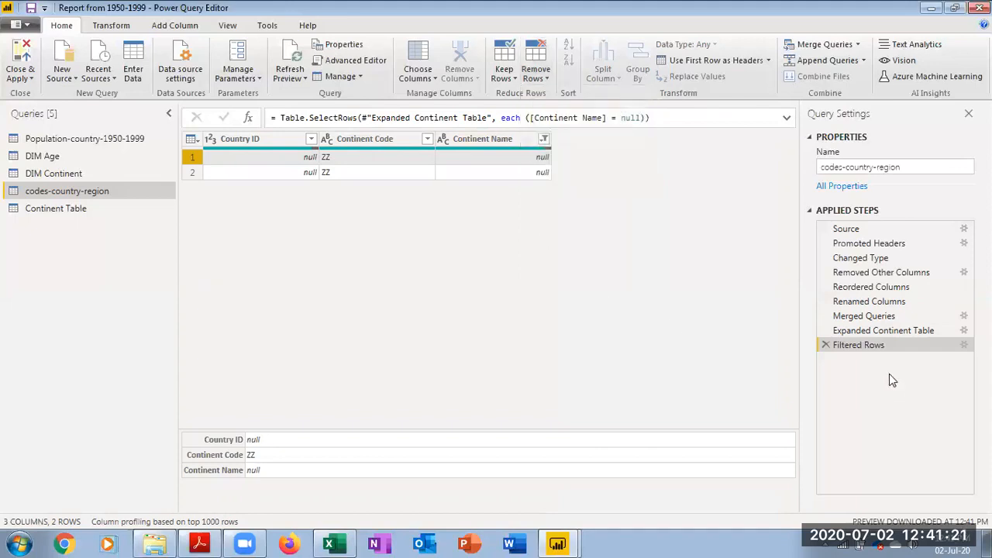
left_click(826, 345)
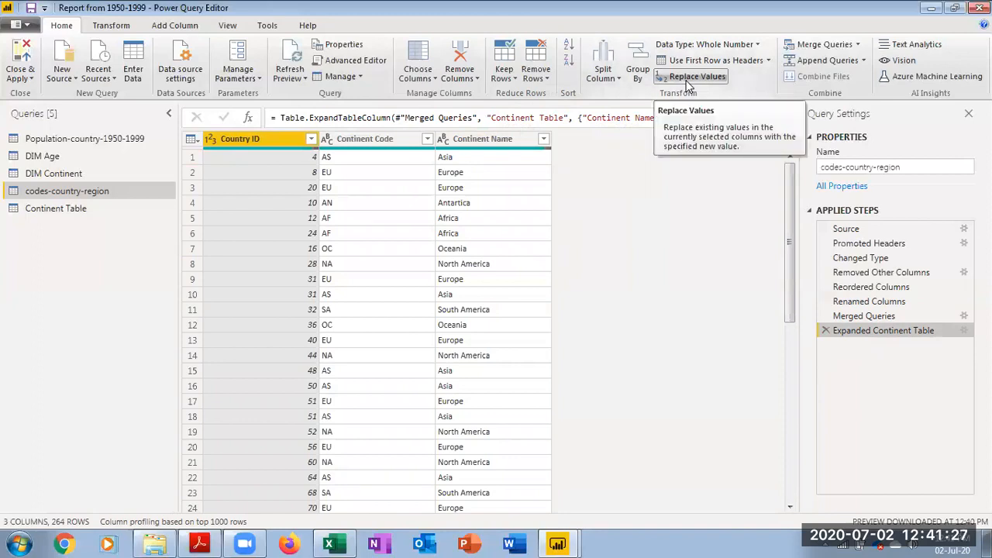
left_click(512, 80)
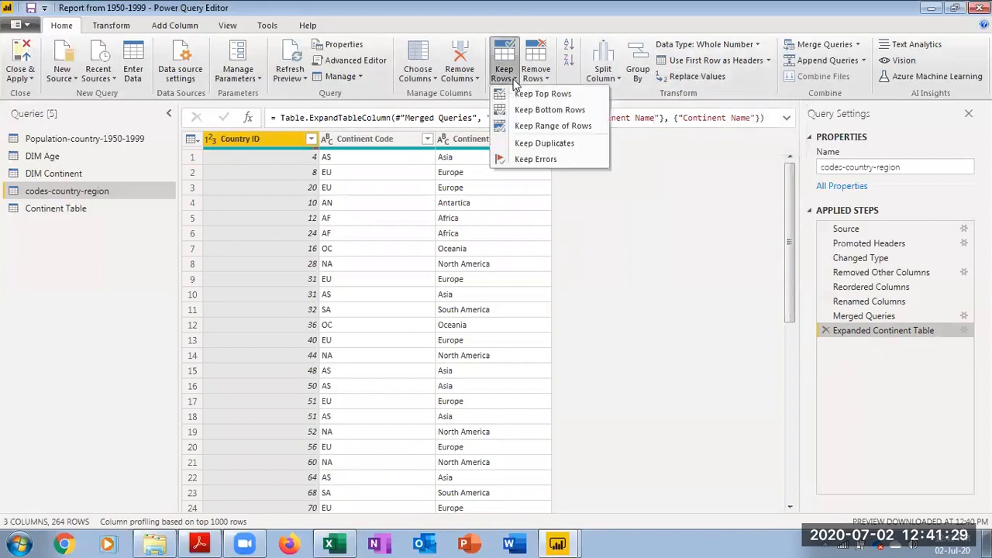
left_click(602, 221)
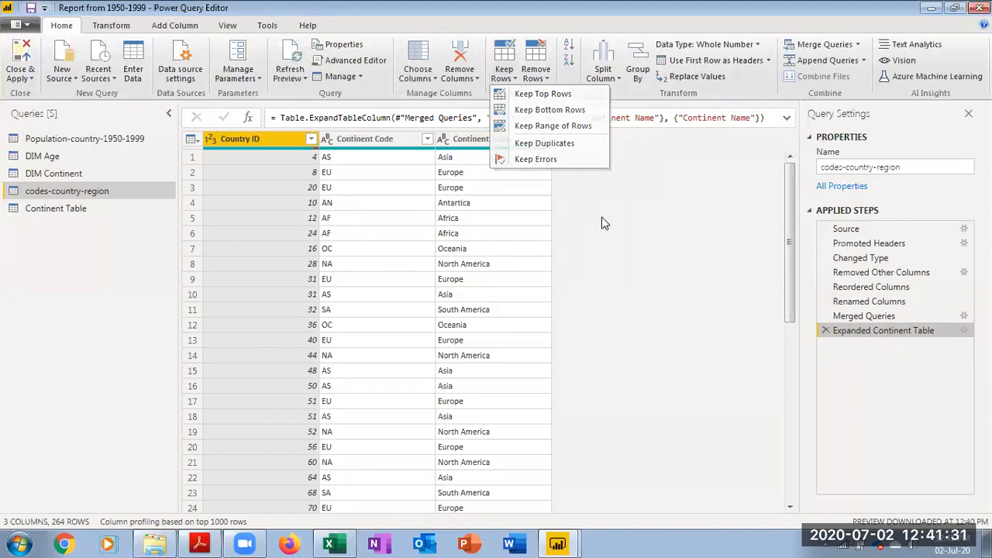
Filter null out of the Country ID column in codes-country-region and check the Continent Name filter values
left_click(544, 139)
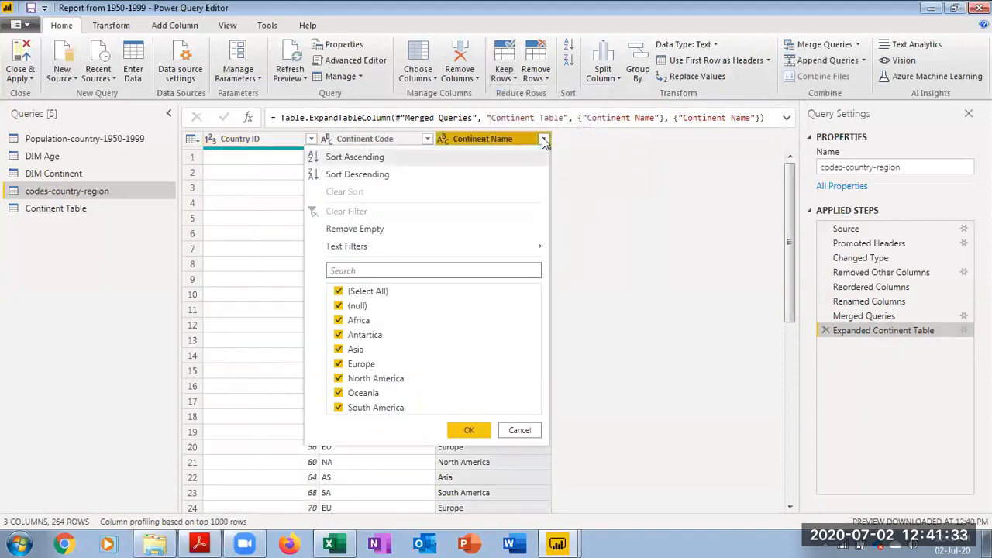
left_click(520, 430)
left_click(311, 139)
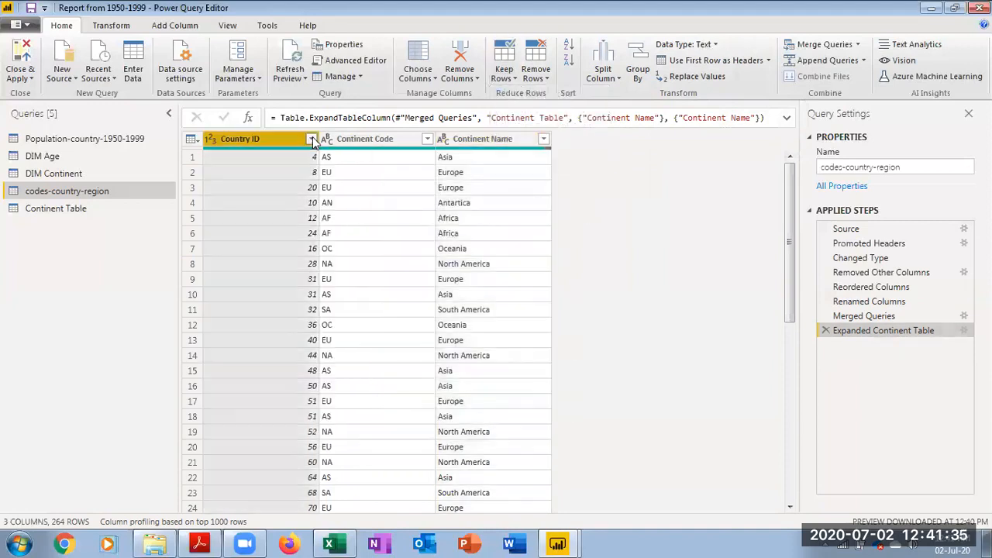
left_click(106, 306)
left_click(246, 512)
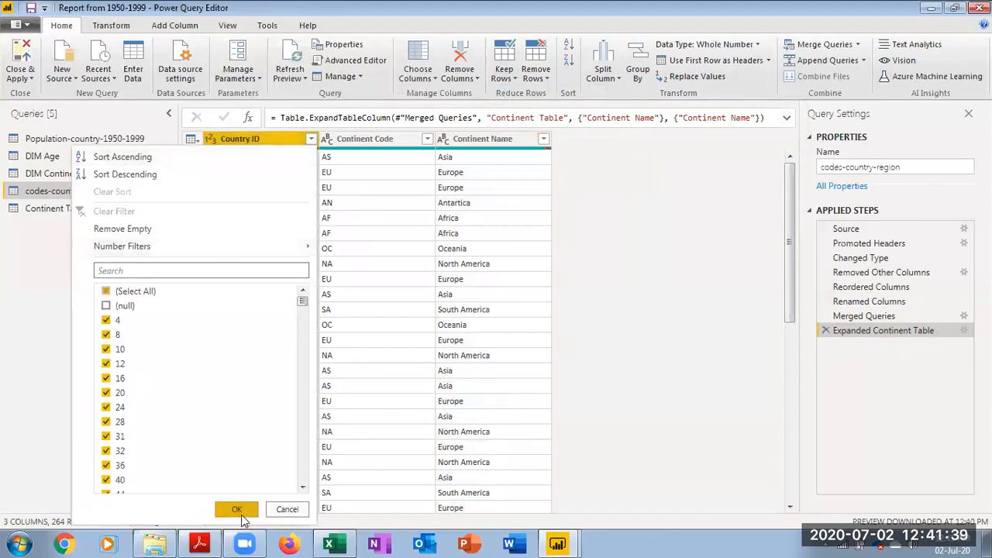
left_click(544, 139)
left_click(469, 411)
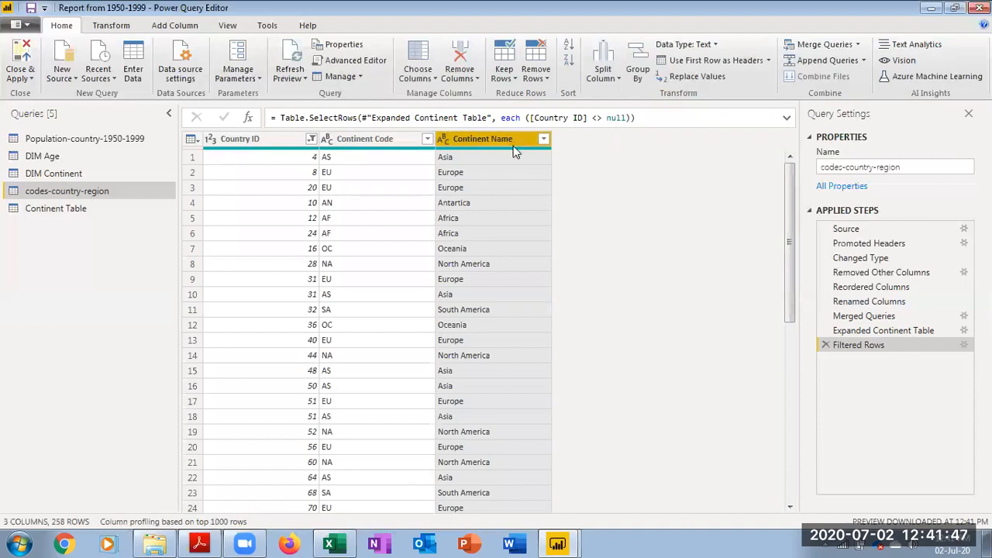
Merge DIM Continent with codes-country-region, matching both on Country ID with a Left Outer join
left_click(82, 174)
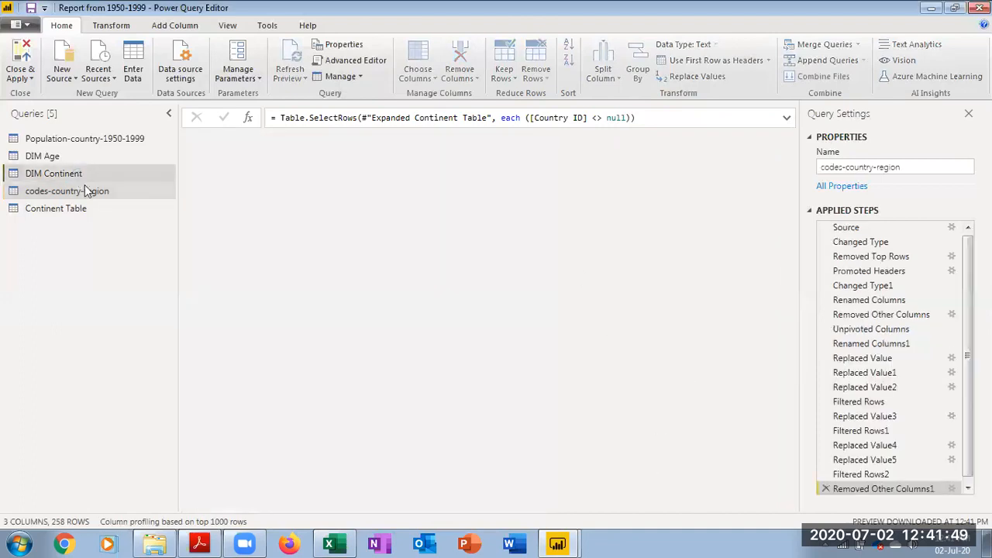
left_click(85, 175)
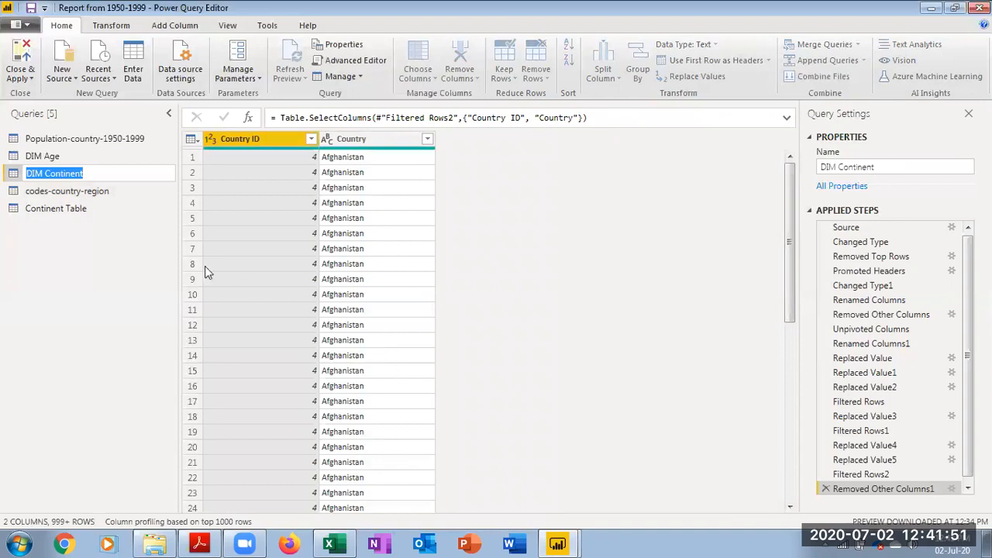
left_click(154, 266)
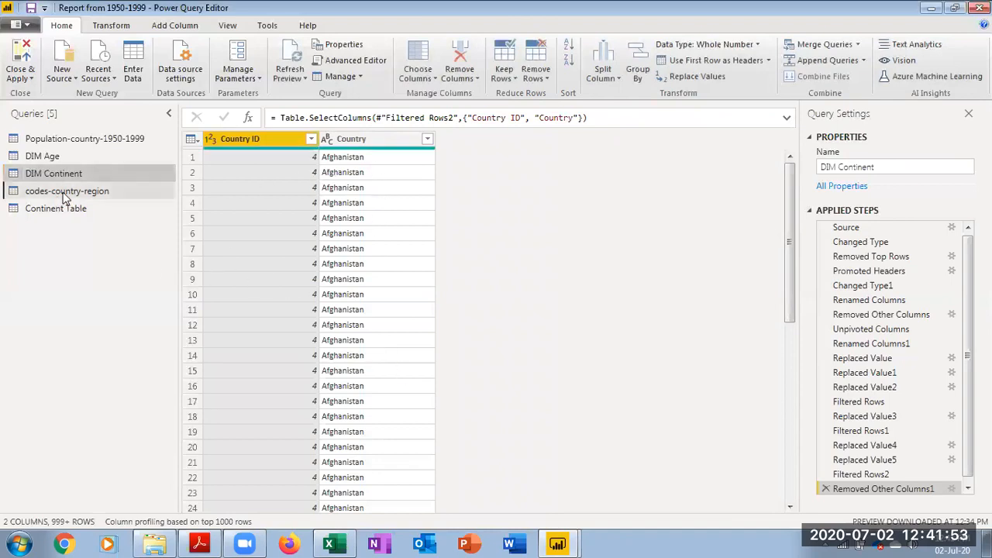
double_click(66, 192)
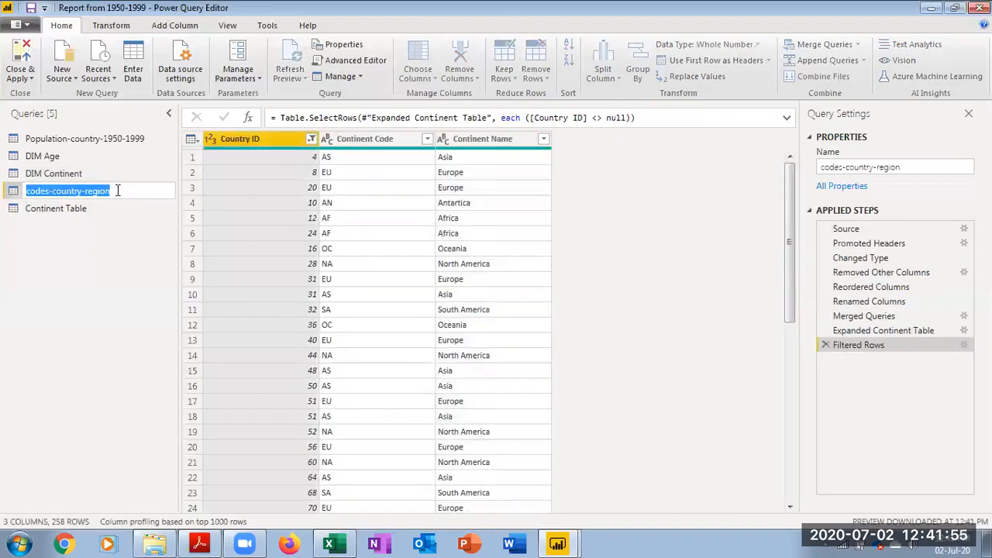
left_click(113, 173)
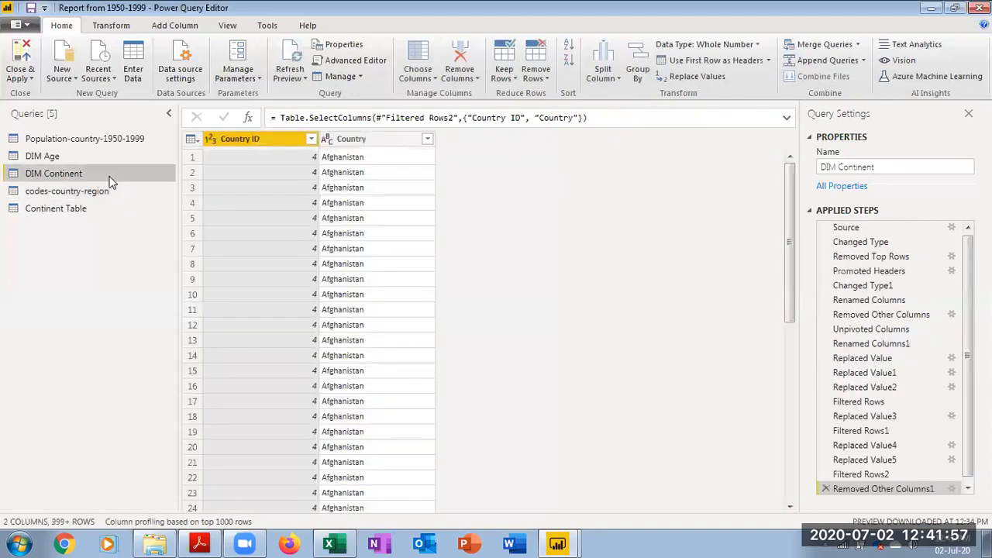
left_click(823, 44)
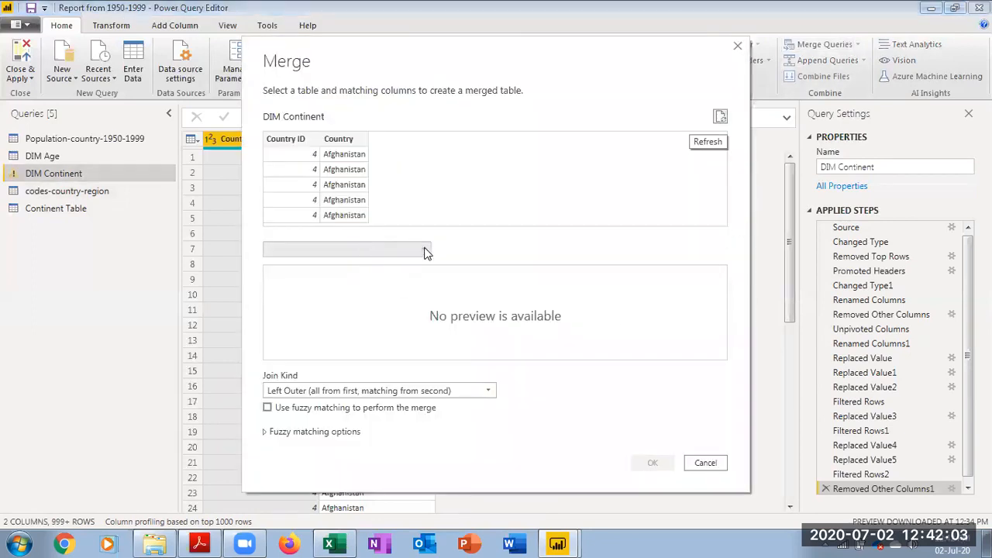
left_click(424, 248)
left_click(372, 322)
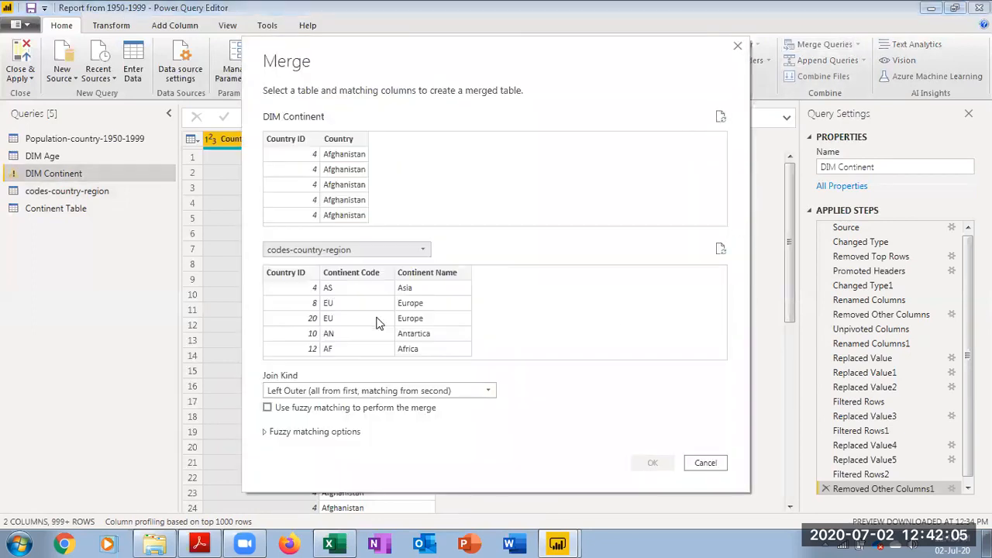
left_click(304, 274)
left_click(302, 143)
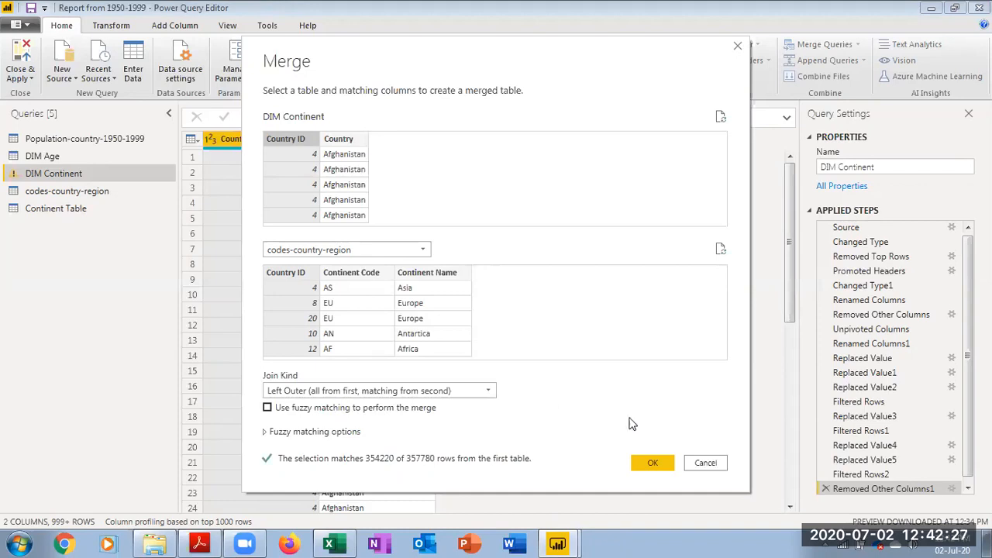
left_click(653, 462)
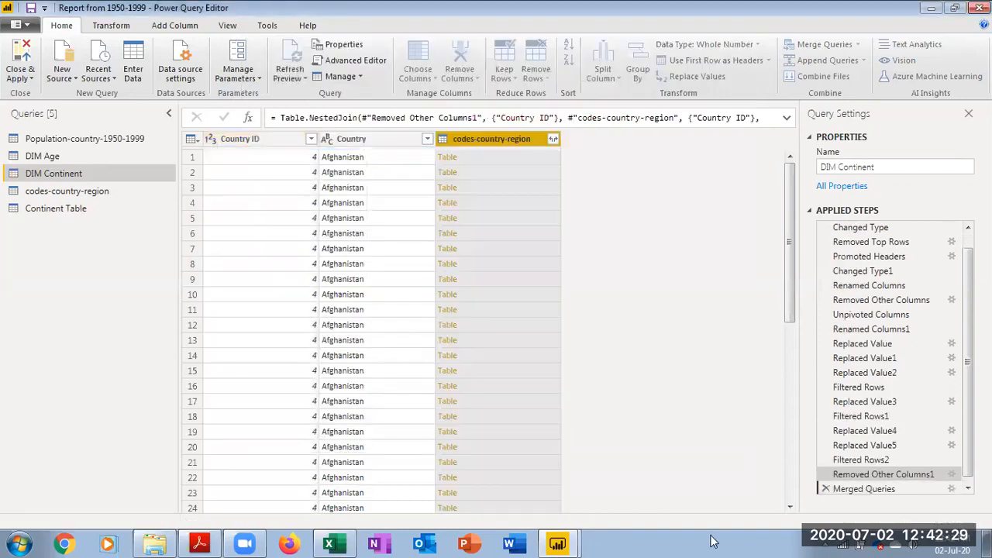
Expand the merged codes-country-region column to include only Continent Name, leaving out Country ID and Continent Code
left_click(551, 140)
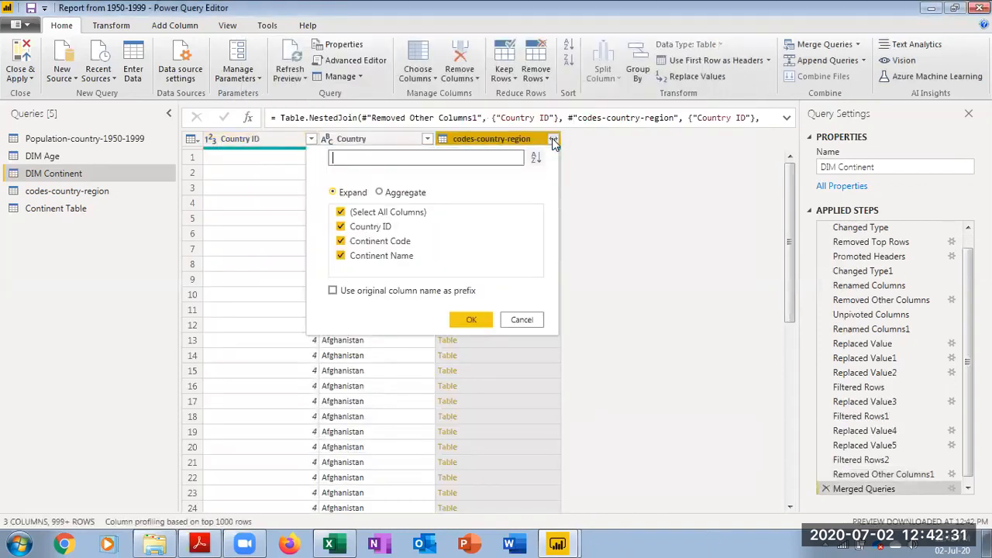
left_click(363, 229)
left_click(364, 243)
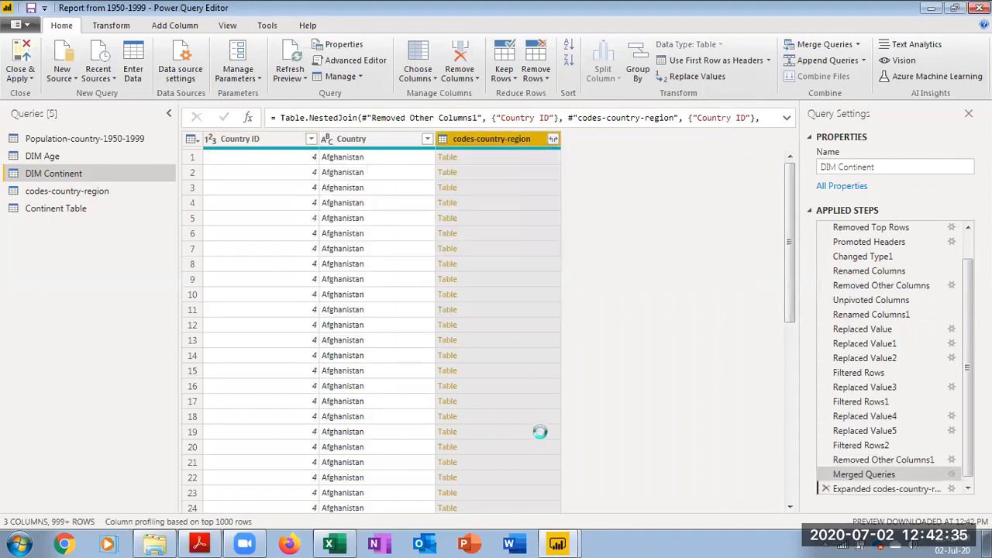
Filter Continent Name in DIM Continent to only null and examine which countries lack a continent
left_click(545, 140)
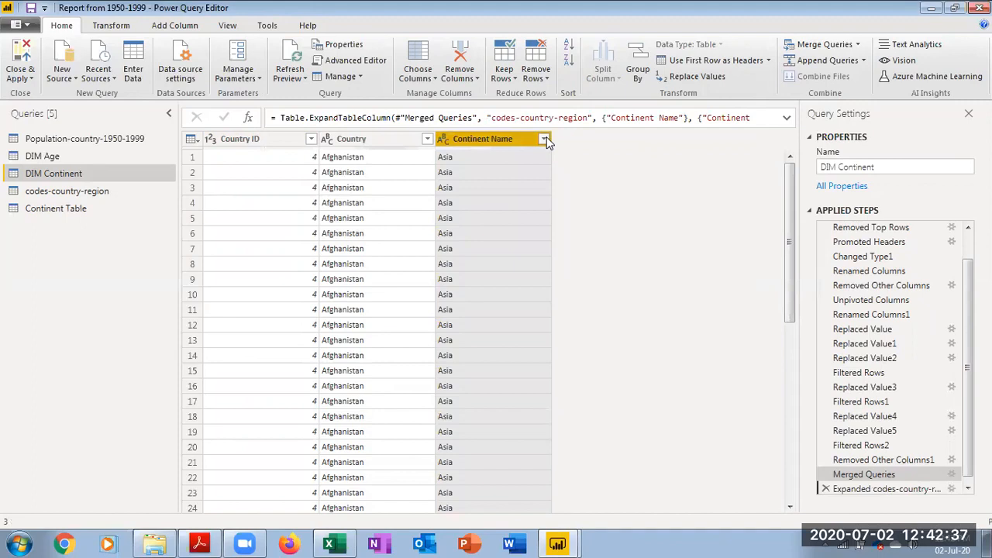
left_click(513, 399)
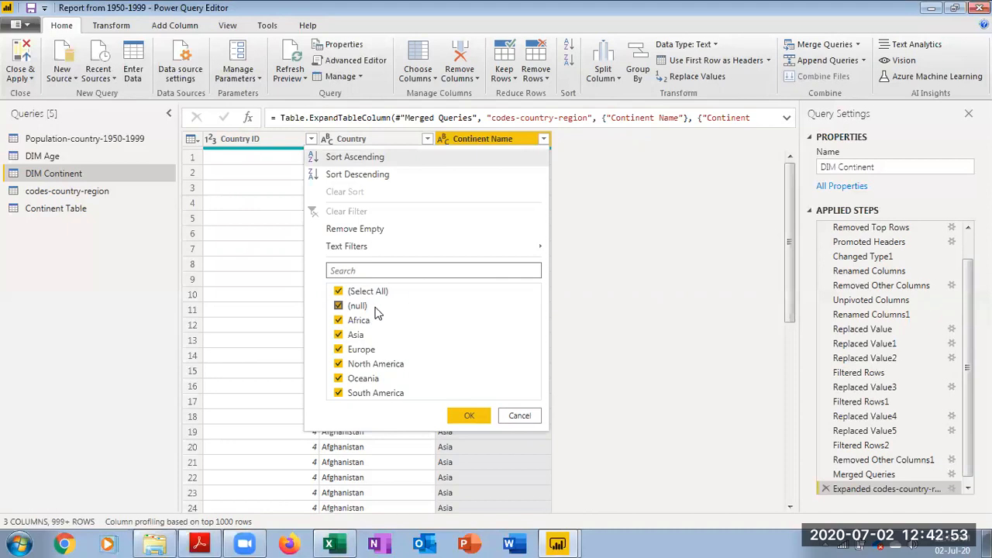
left_click(357, 291)
left_click(357, 305)
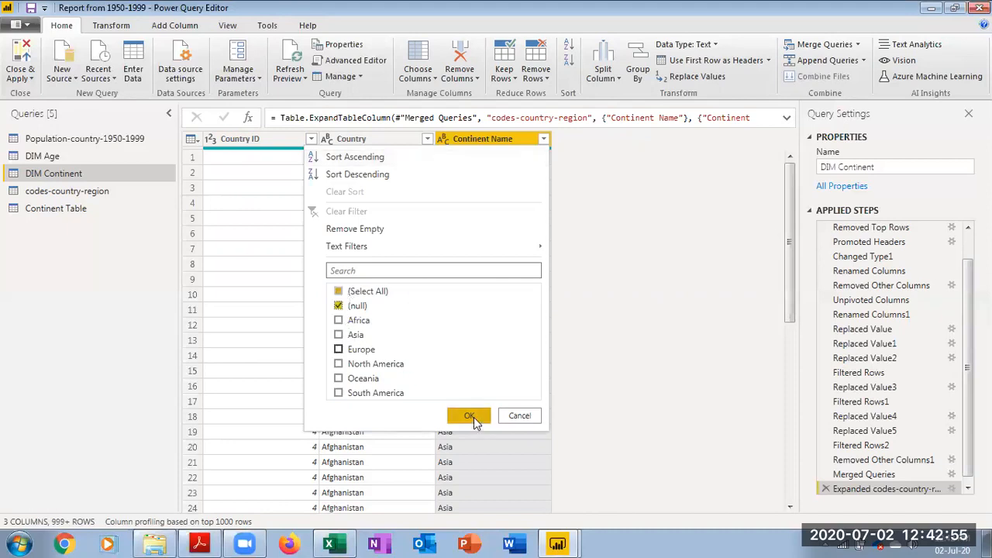
left_click(470, 417)
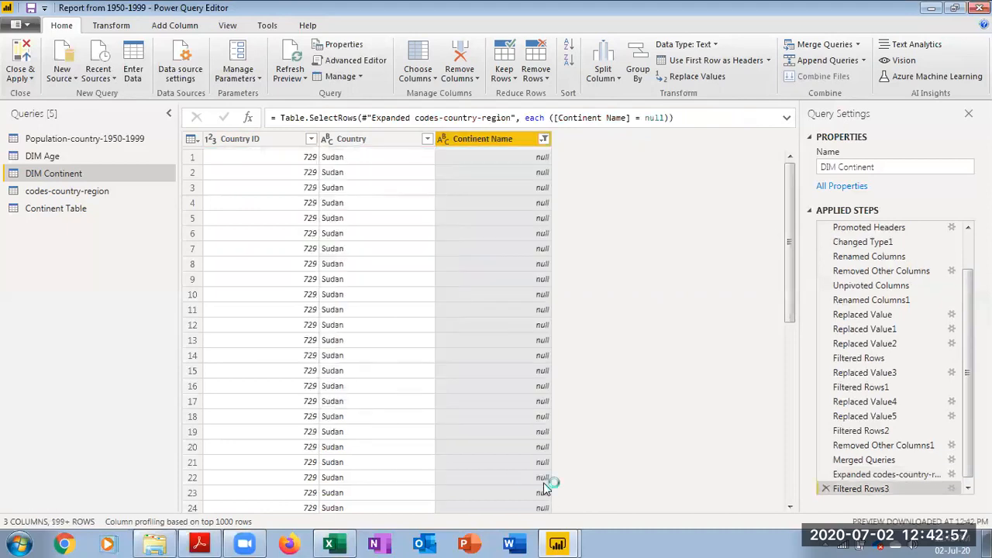
scroll(460, 315, "down", 8)
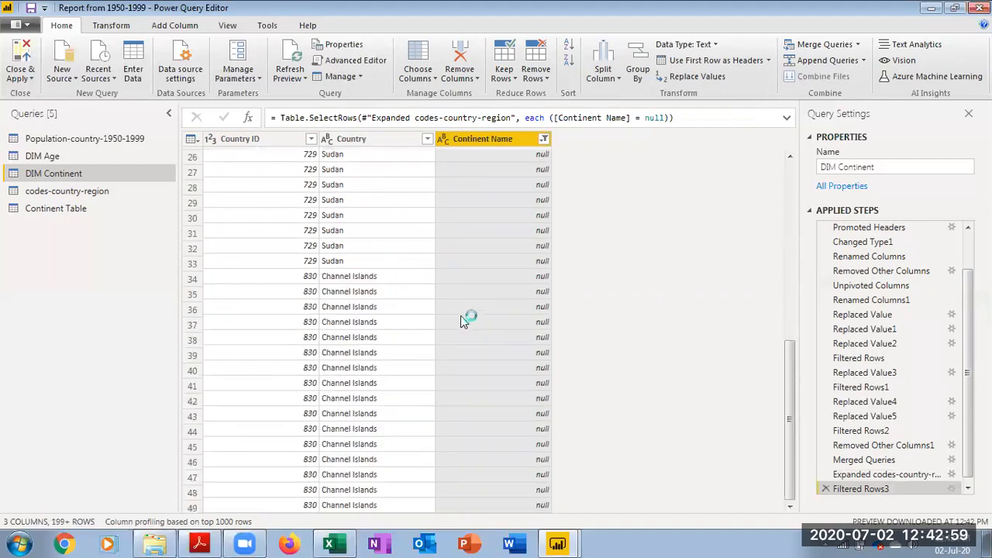
scroll(461, 315, "up", 8)
scroll(461, 315, "down", 8)
scroll(460, 315, "up", 8)
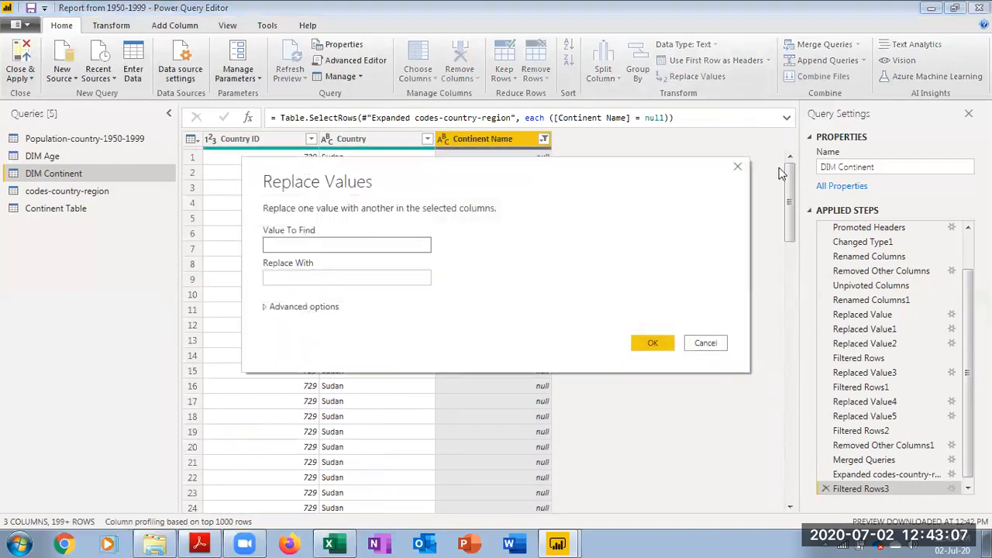
Try replacing null with Africa in the Continent Name column of the filtered rows
type("null")
key("Tab")
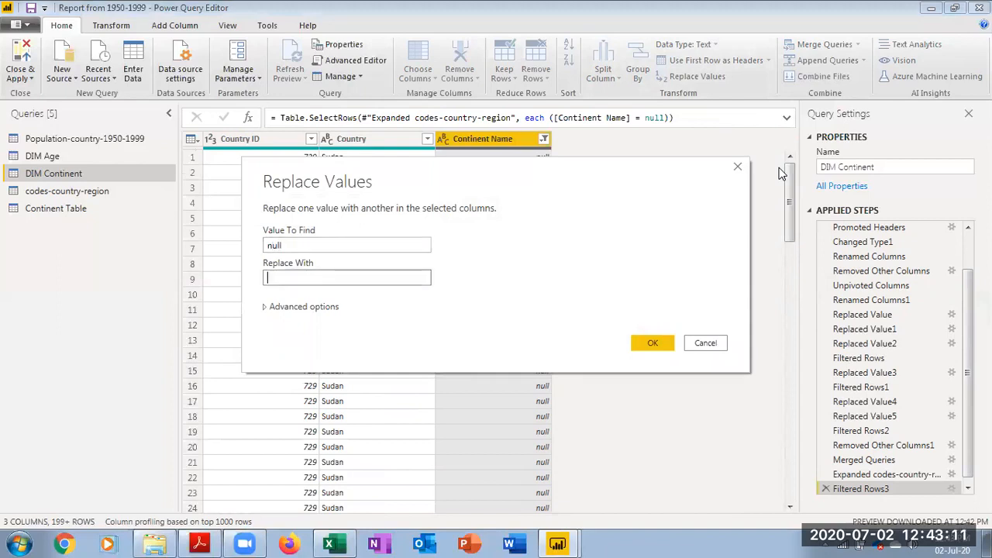
type("Africa")
left_click(648, 344)
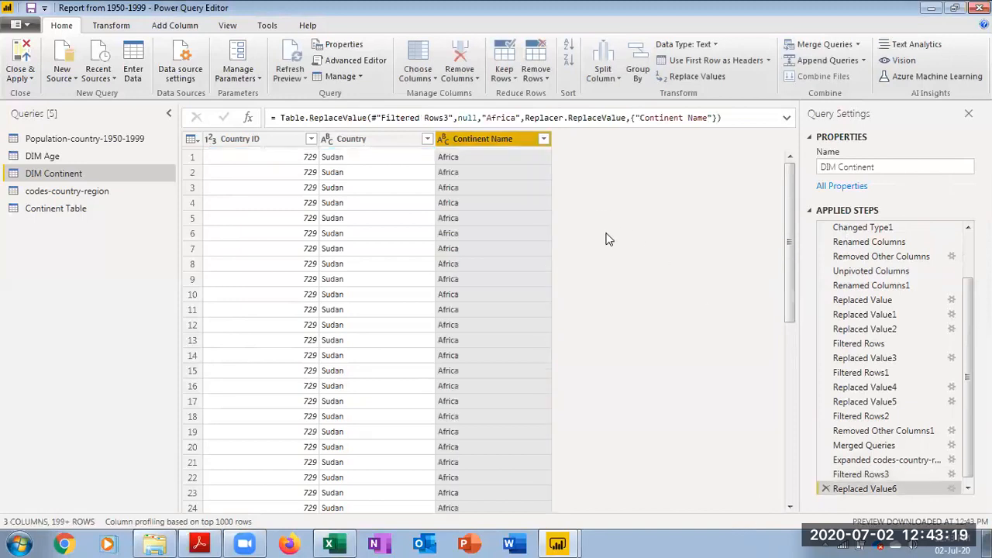
Check the full list of Continent Name filter values and delete the Replaced Value6 and Filtered Rows3 steps
left_click(543, 140)
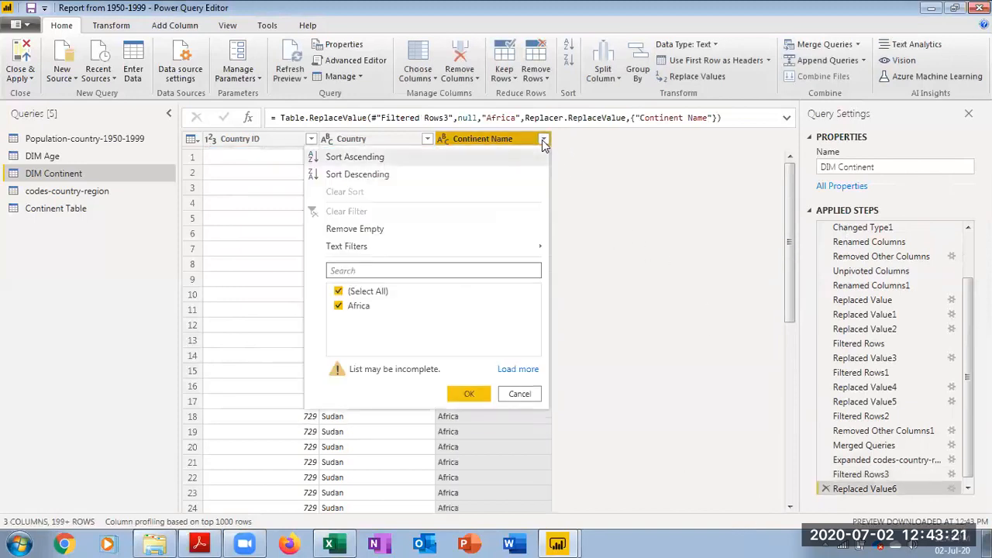
left_click(519, 394)
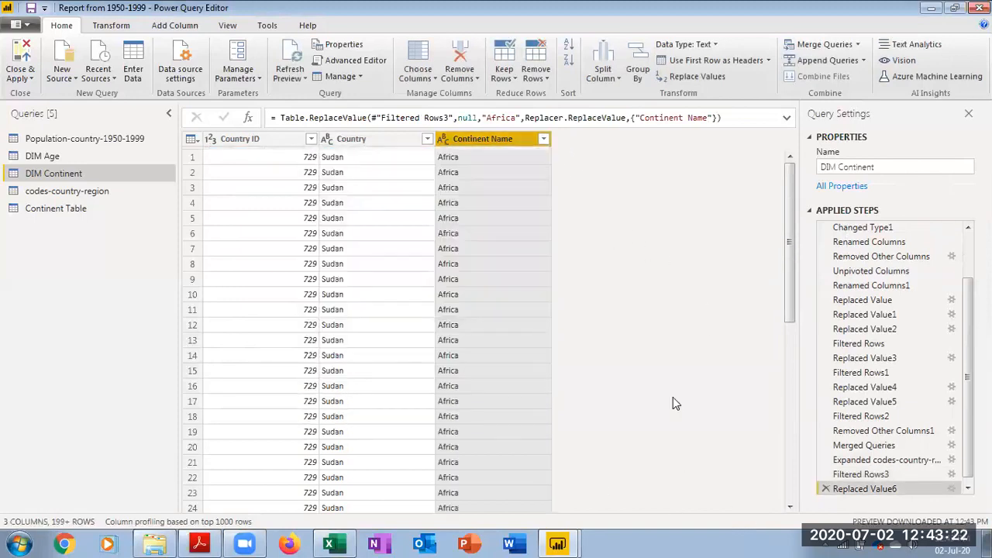
left_click(543, 142)
left_click(513, 369)
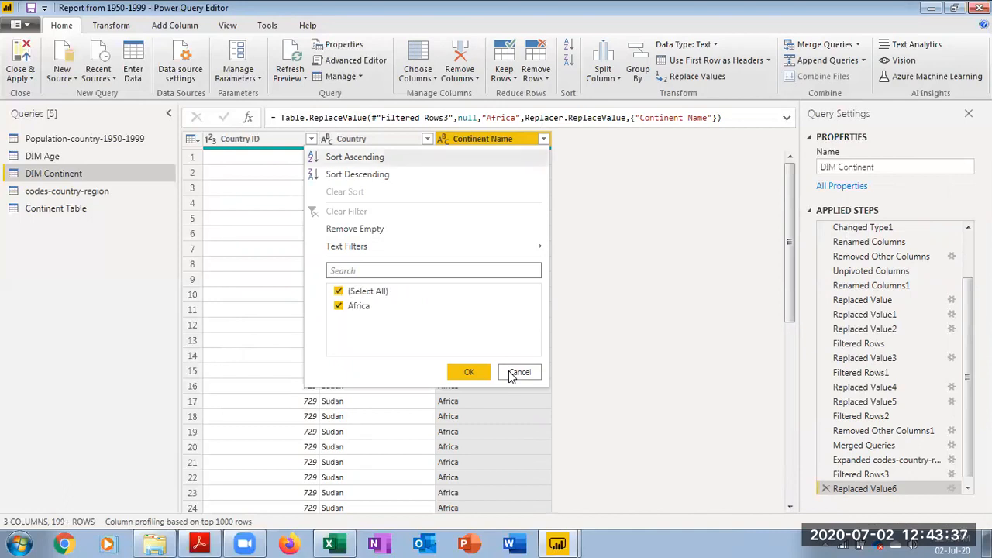
left_click(512, 375)
left_click(825, 488)
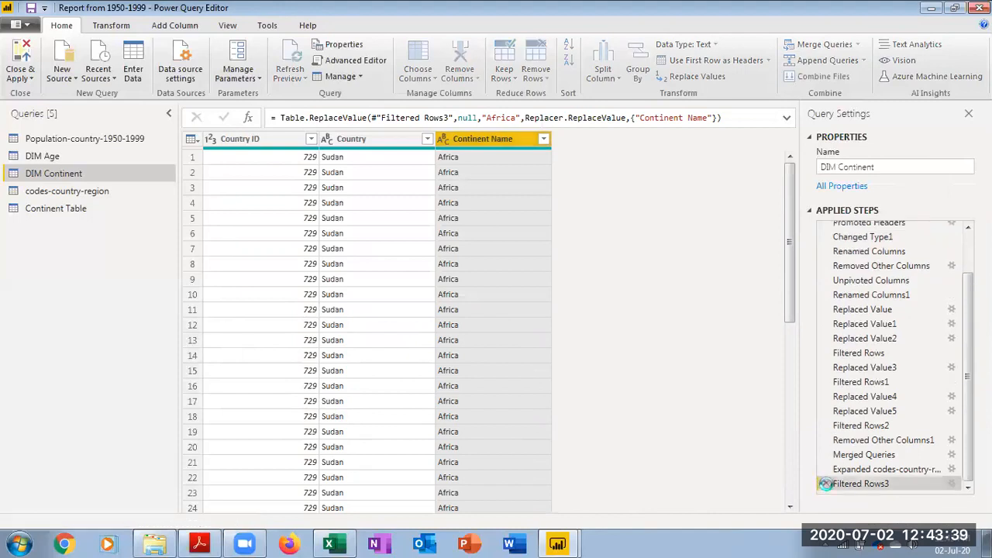
left_click(825, 483)
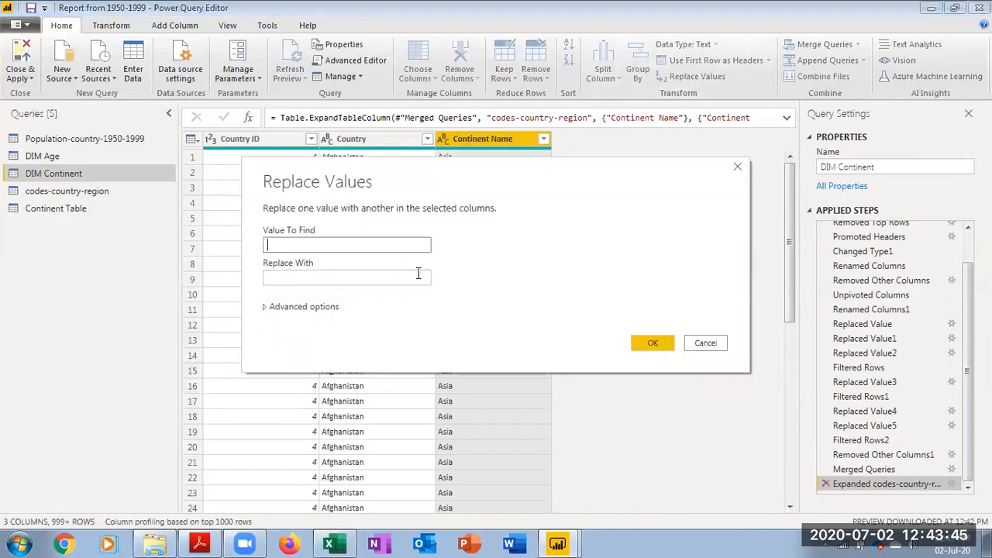
Replace null with Africa in the unfiltered Continent Name column of DIM Continent
type("null")
key("Tab")
type("Afr")
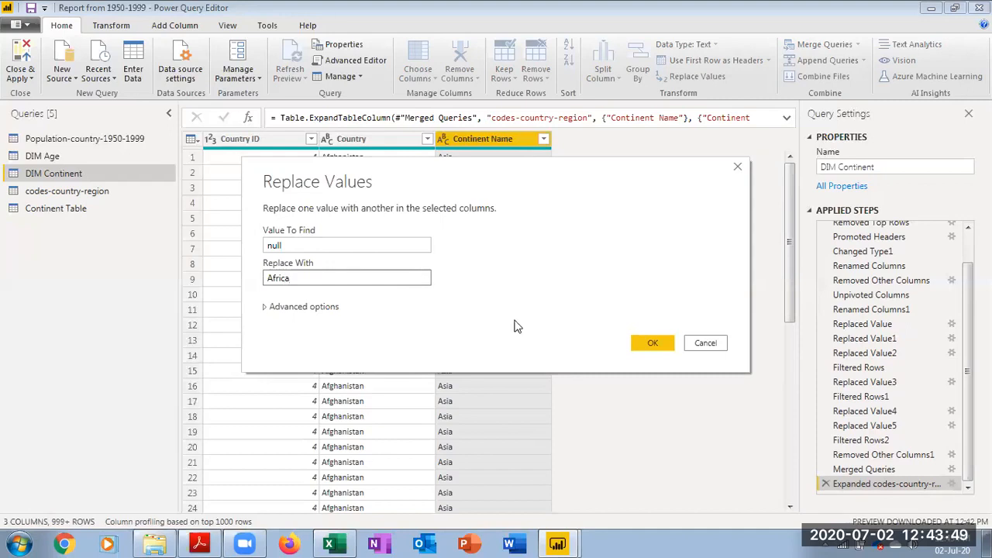
left_click(647, 339)
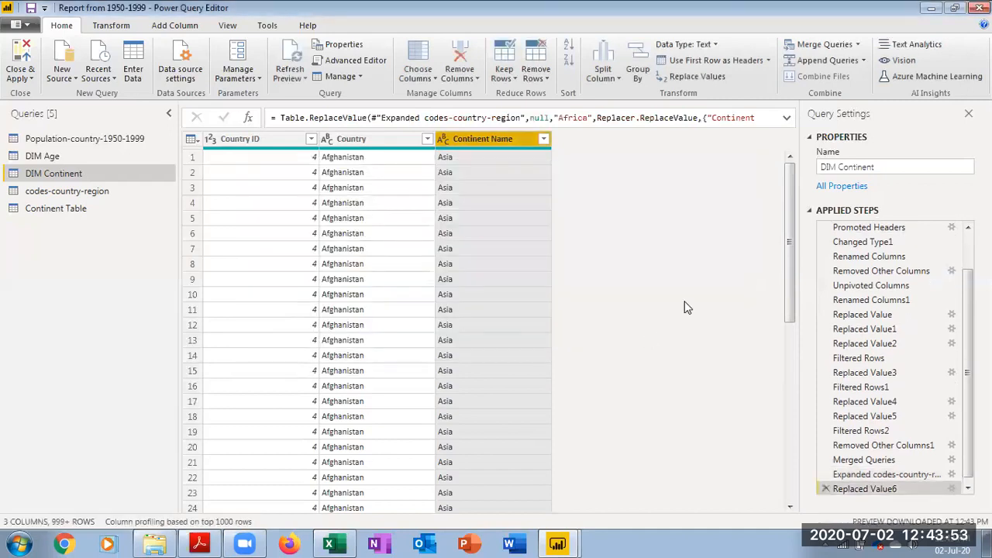
Load the full list of Continent Name filter values and apply the filter with all continents selected
left_click(544, 139)
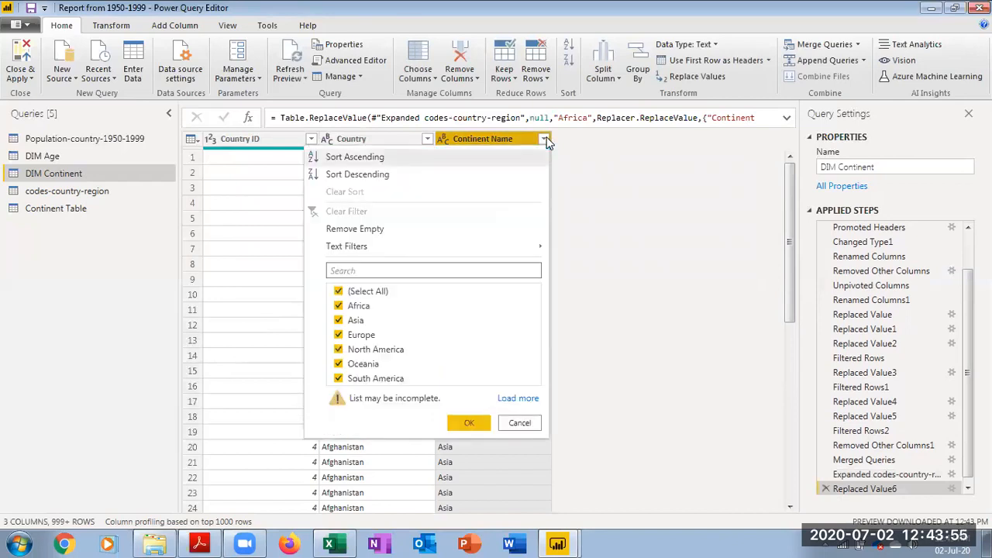
left_click(522, 398)
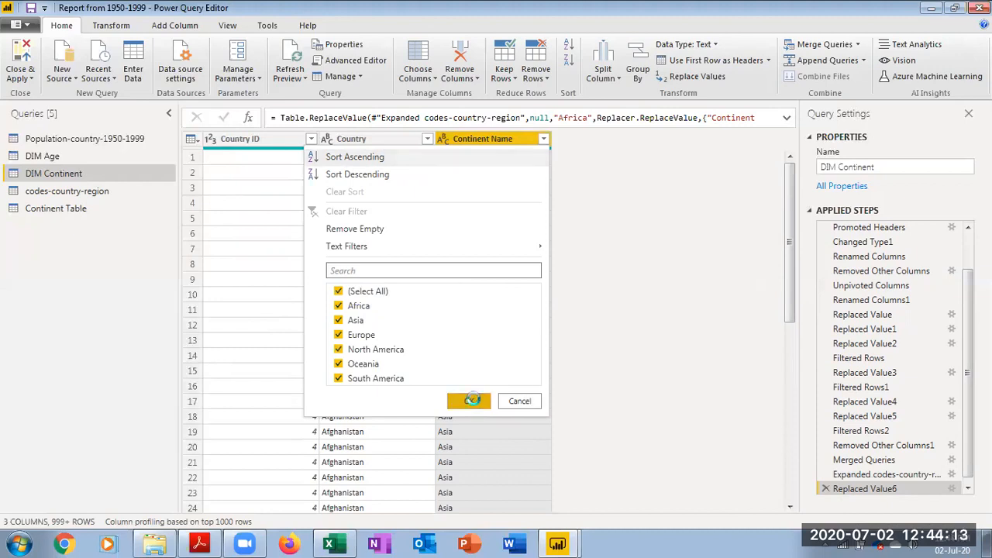
left_click(472, 400)
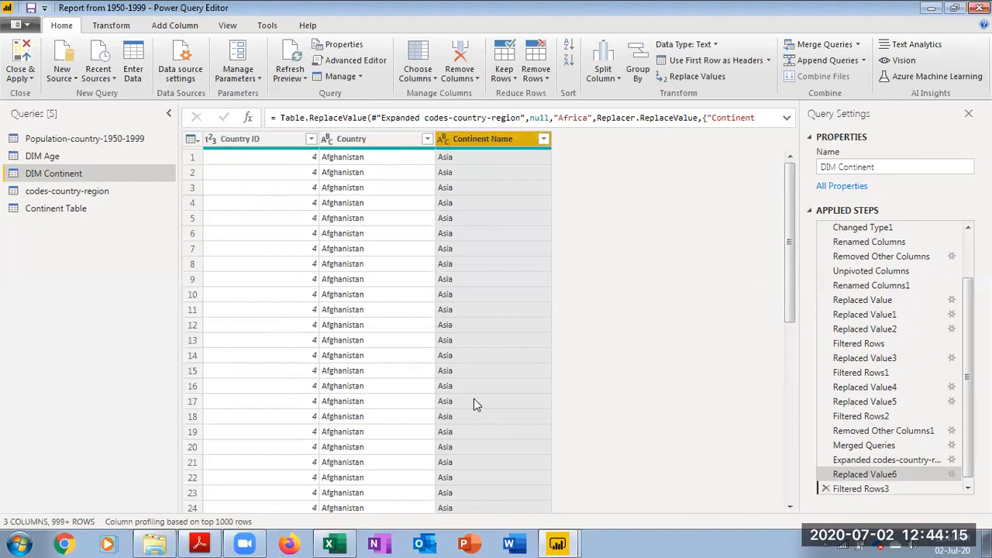
Check the star schema slide in Adobe Acrobat Reader for the required dimension columns and return to Power Query Editor
left_click(197, 543)
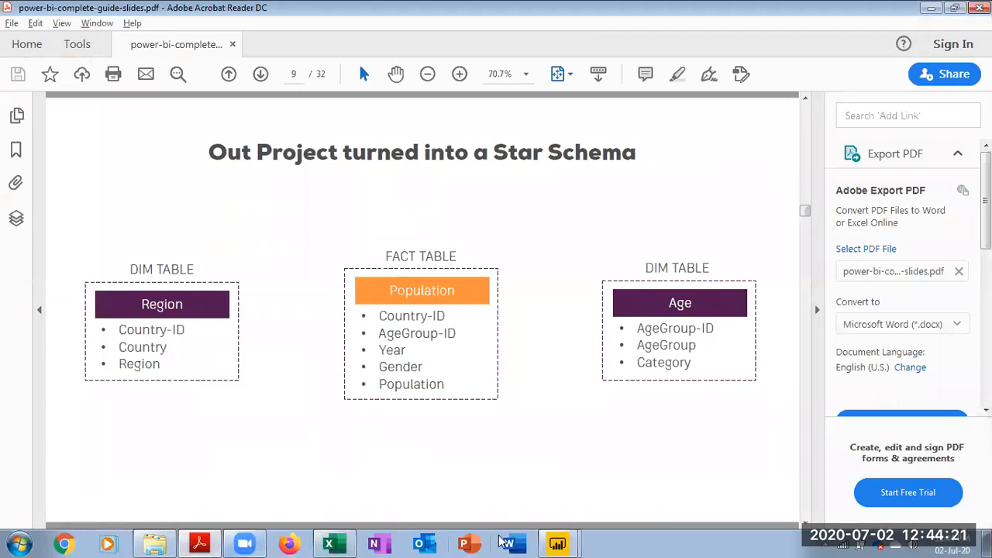
mouse_move(557, 543)
left_click(572, 513)
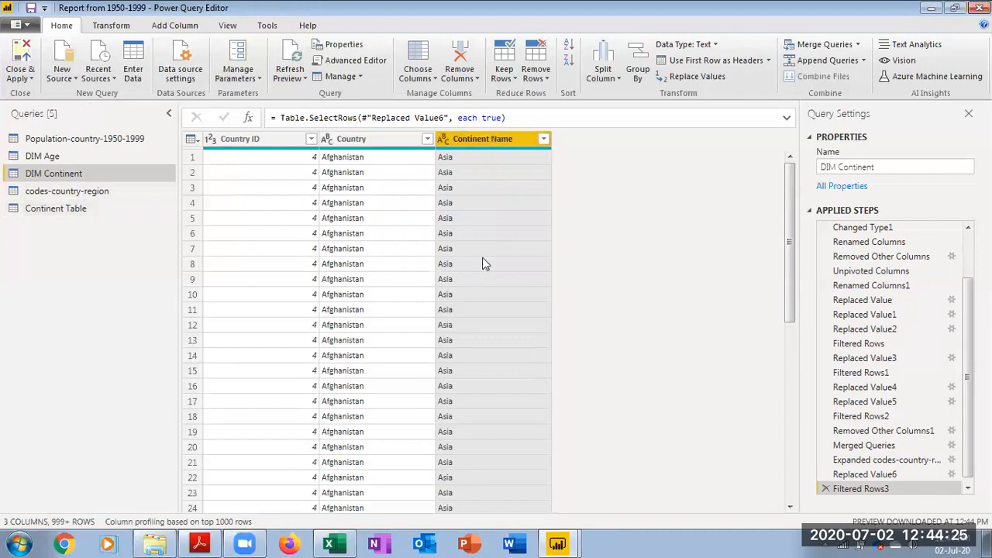
Disable loading to the report for the codes-country-region and Continent Table queries
left_click(121, 197)
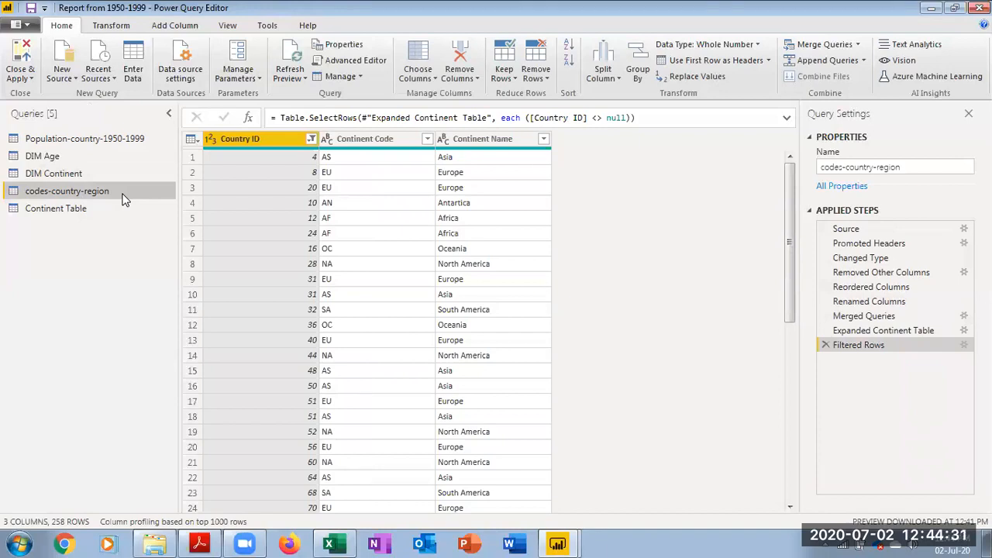
right_click(122, 196)
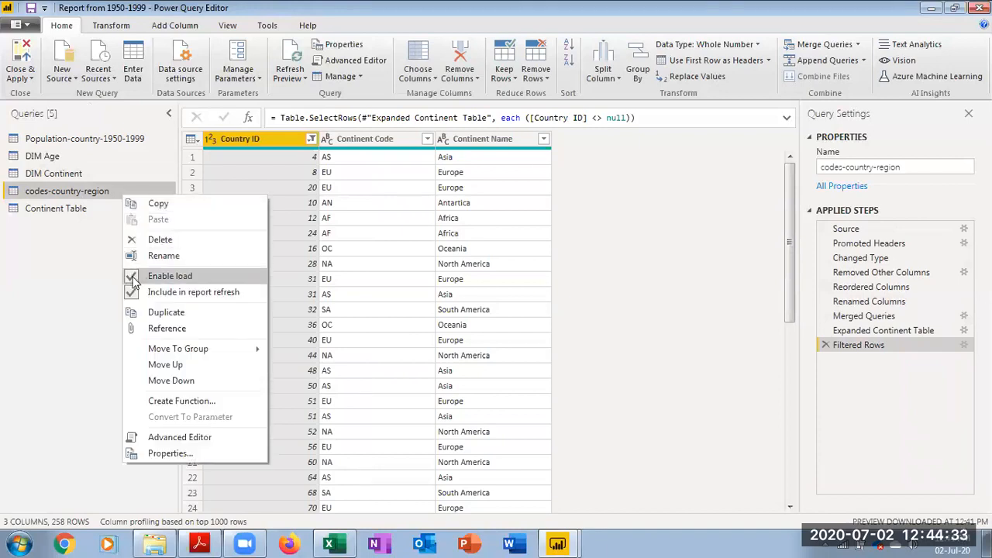
left_click(133, 279)
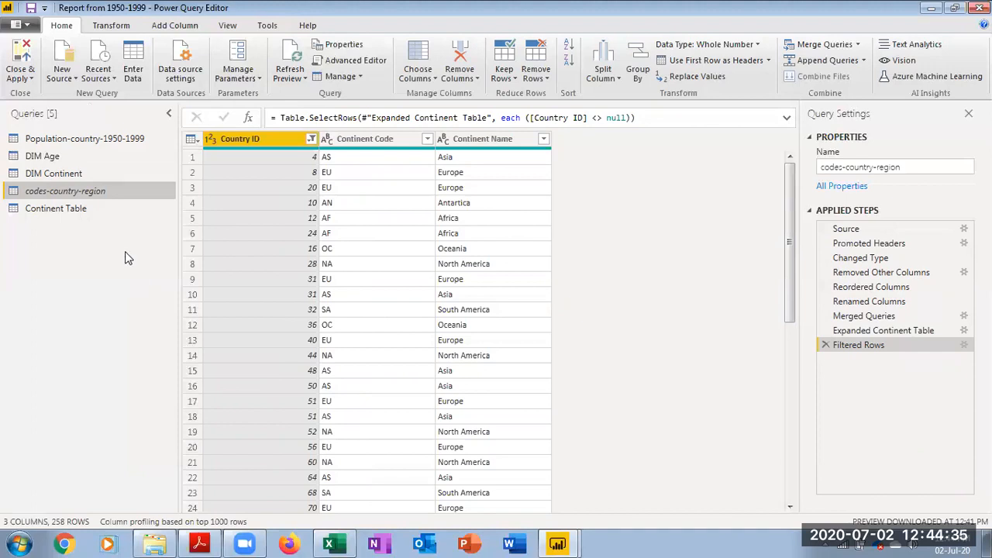
right_click(82, 207)
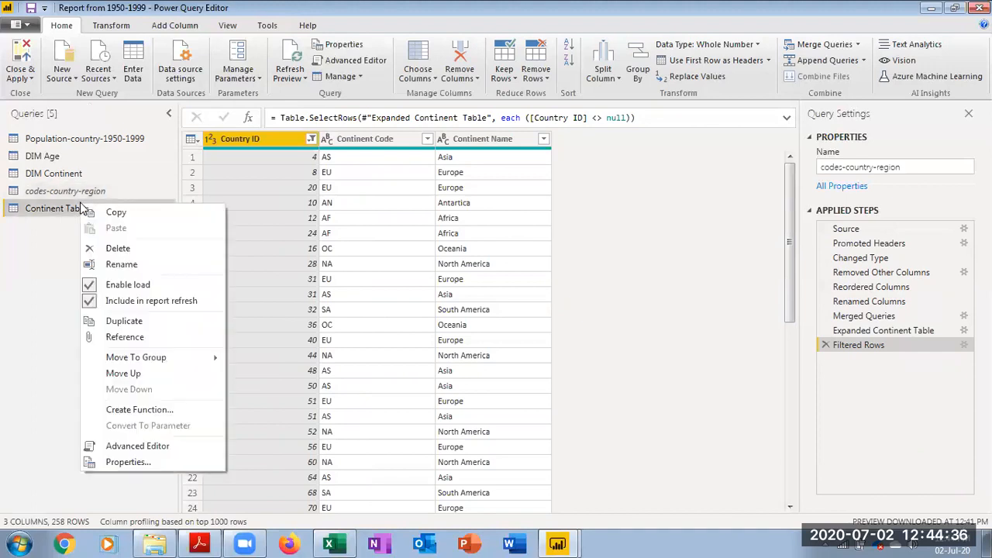
left_click(108, 285)
Apply the query changes to the data model and switch to the Power BI Desktop report
left_click(29, 78)
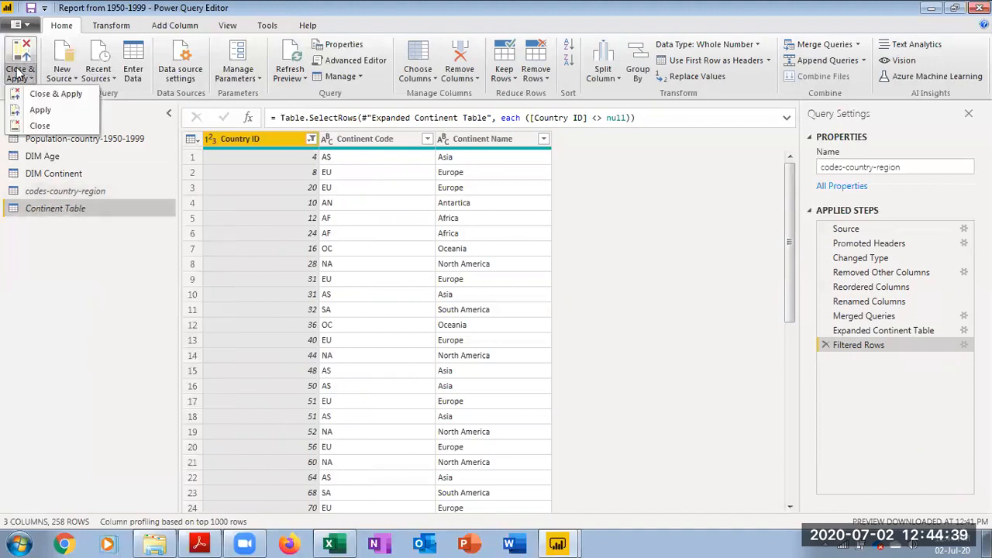
left_click(23, 107)
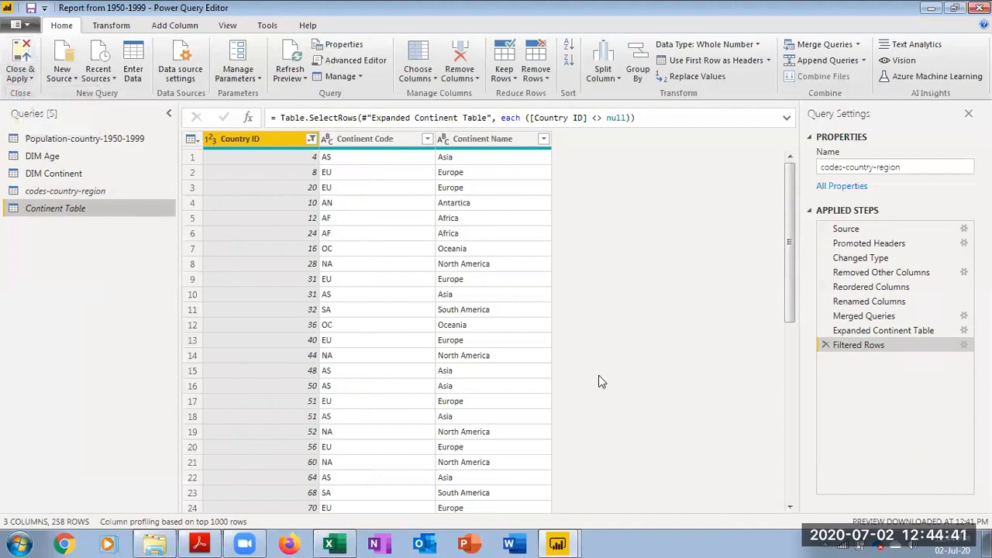
key("alt+Tab")
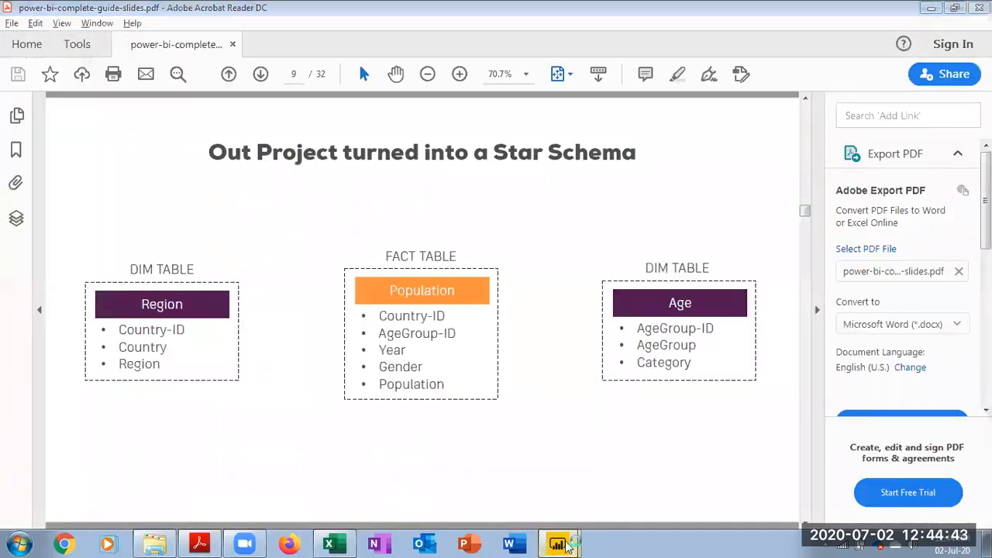
mouse_move(558, 543)
left_click(571, 496)
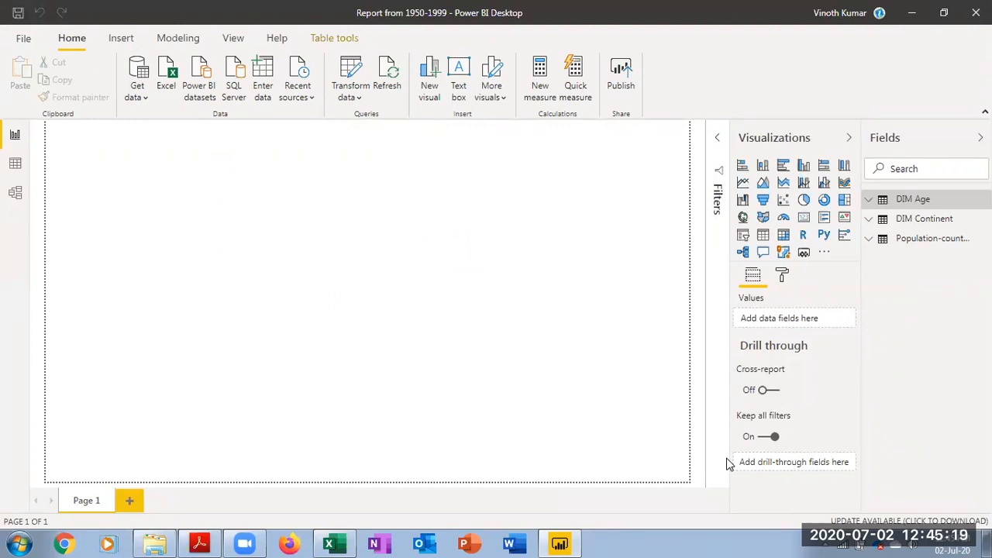
Add three blank report pages, Page 2 to Page 4, and return to Page 1
left_click(128, 502)
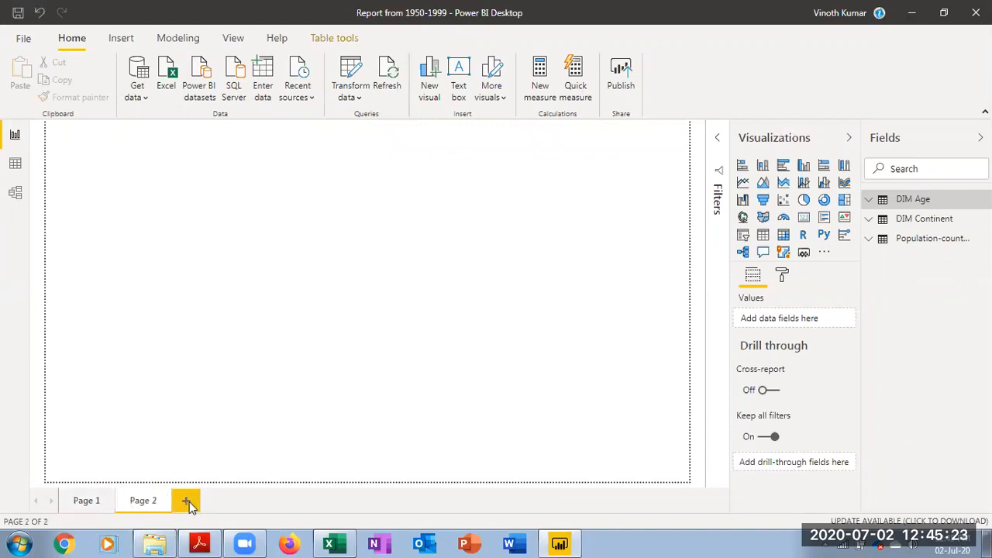
left_click(189, 502)
left_click(244, 505)
left_click(95, 501)
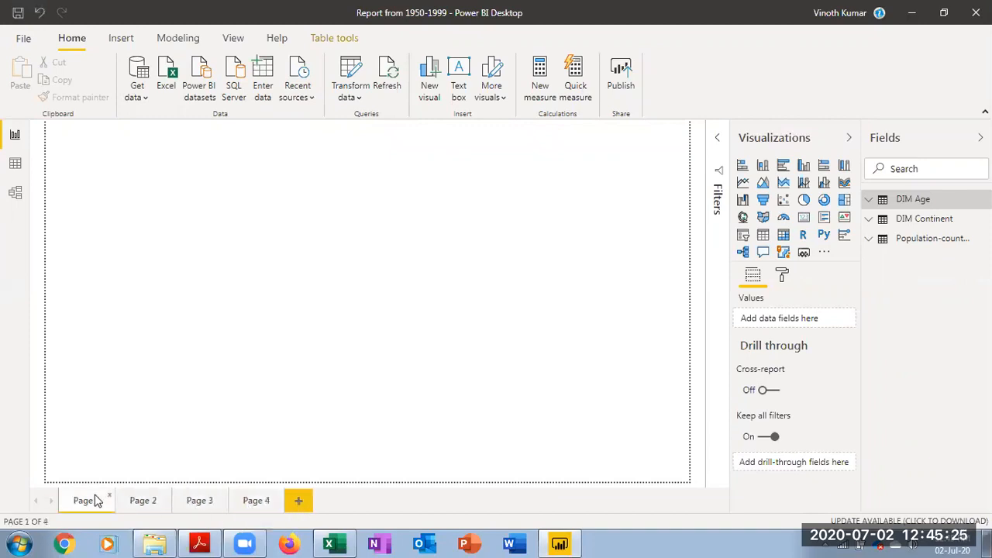
Create a stacked column chart of Population by Country and enlarge it to the full page height over the left half of Page 1
left_click(869, 239)
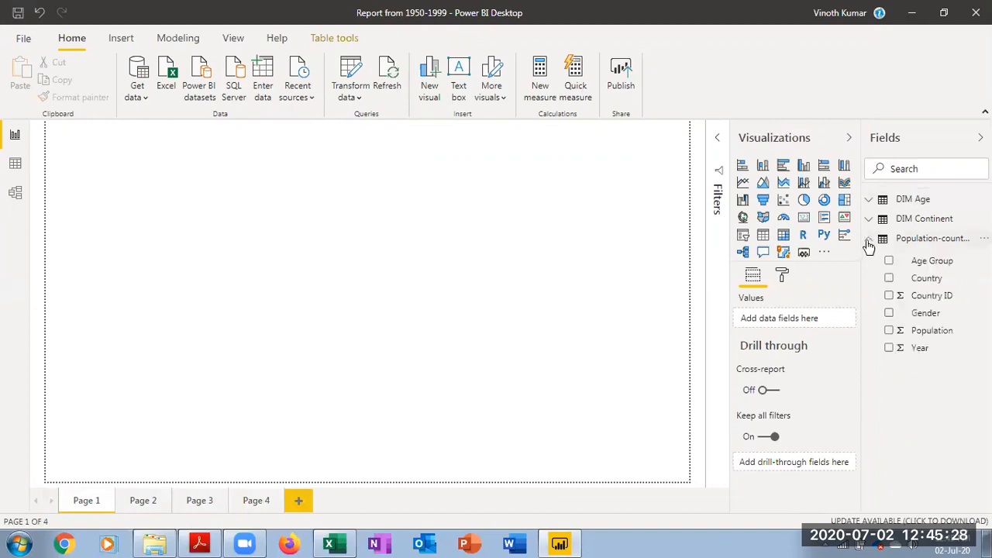
left_click(889, 279)
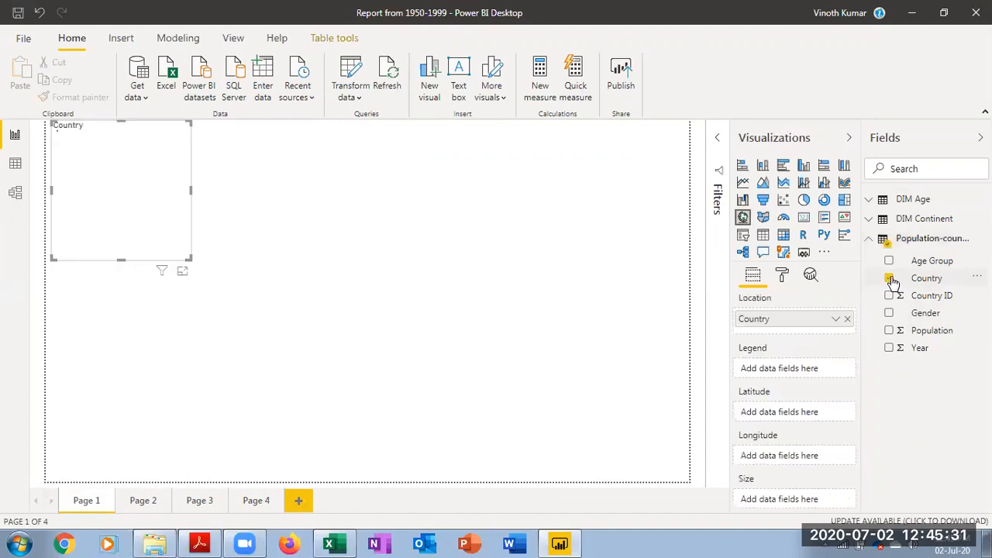
left_click(889, 330)
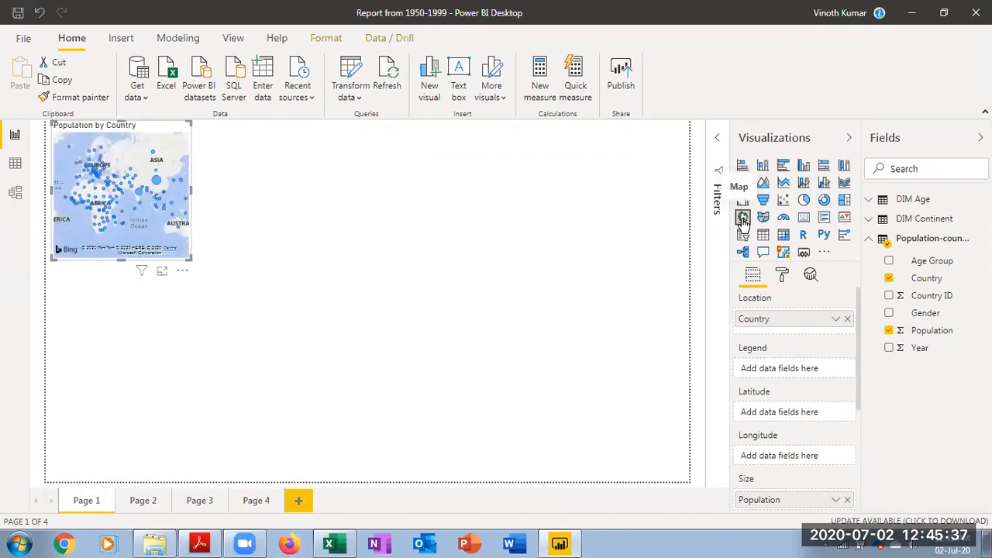
left_click(764, 169)
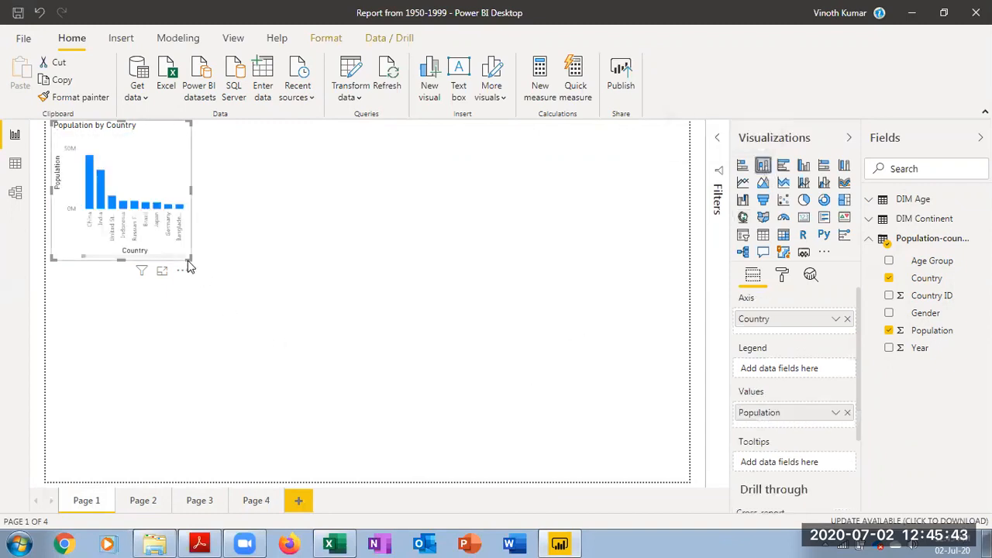
left_click_drag(193, 256, 447, 493)
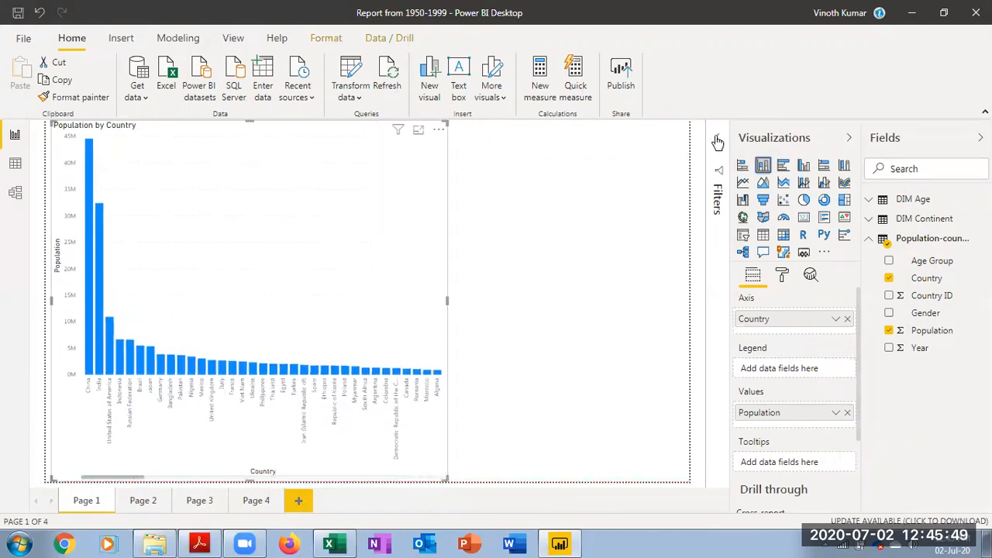
Apply a Top N filter on Country to the column chart, showing the top 10 by Population
left_click(717, 142)
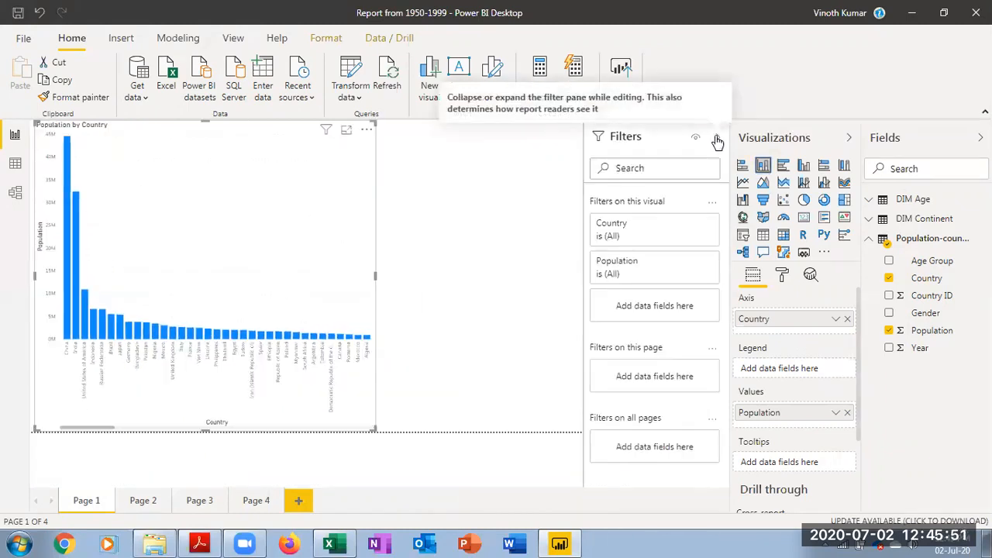
left_click(687, 226)
left_click(701, 275)
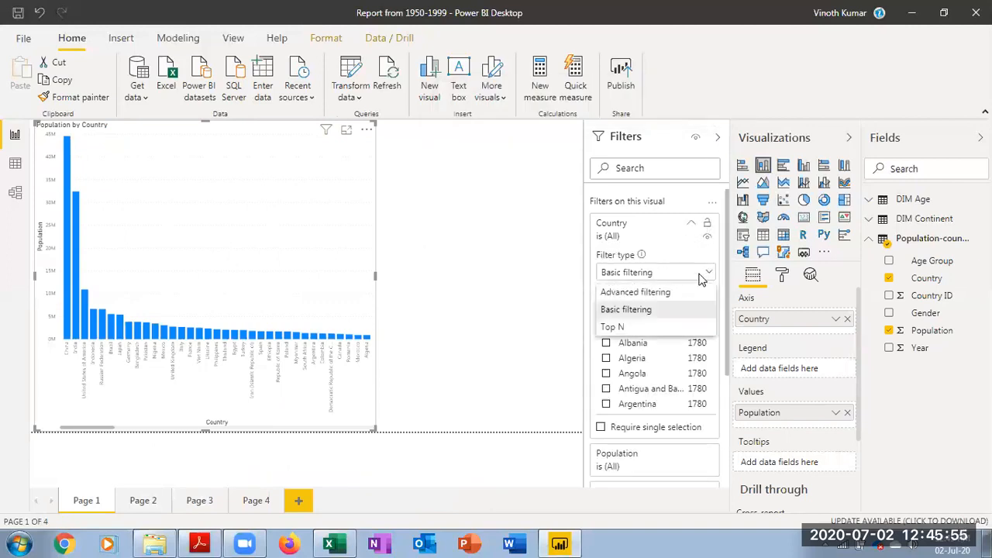
left_click(636, 326)
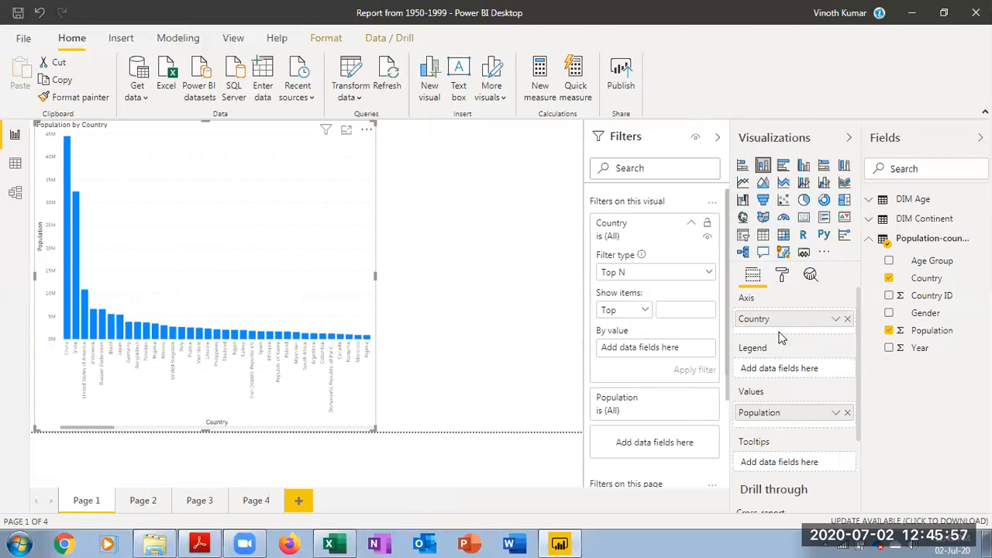
left_click_drag(936, 332, 667, 352)
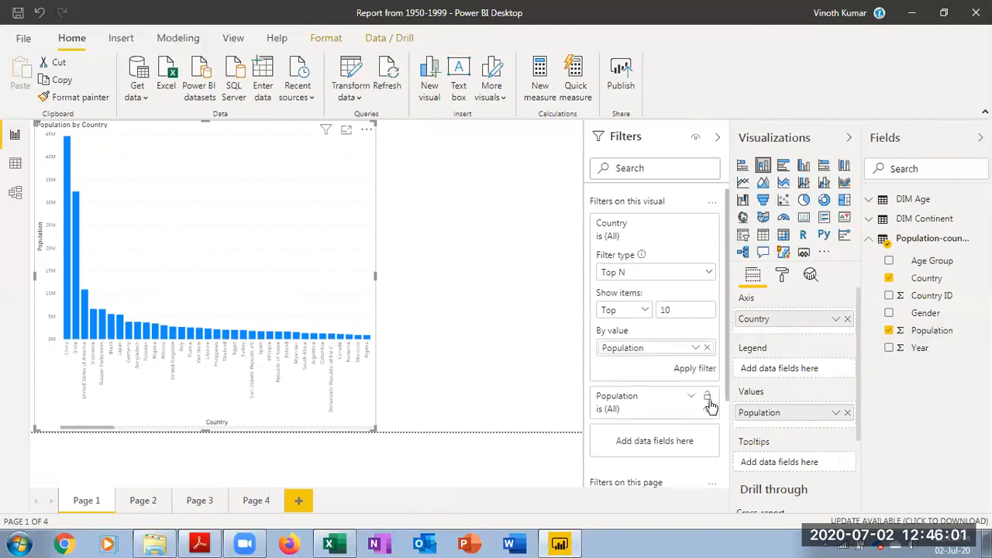
left_click(690, 372)
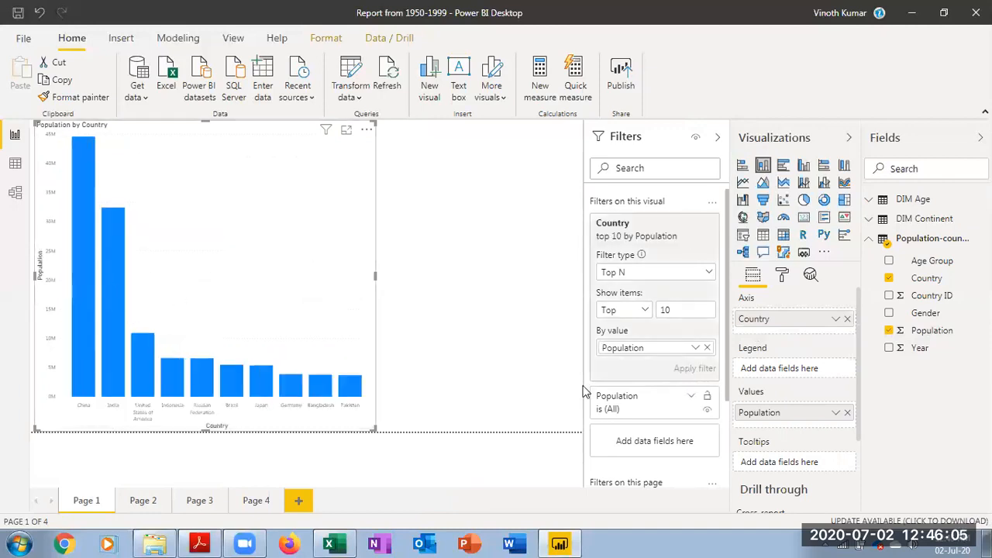
Turn on data labels for the Population by Country chart and enlarge the label text
left_click(784, 278)
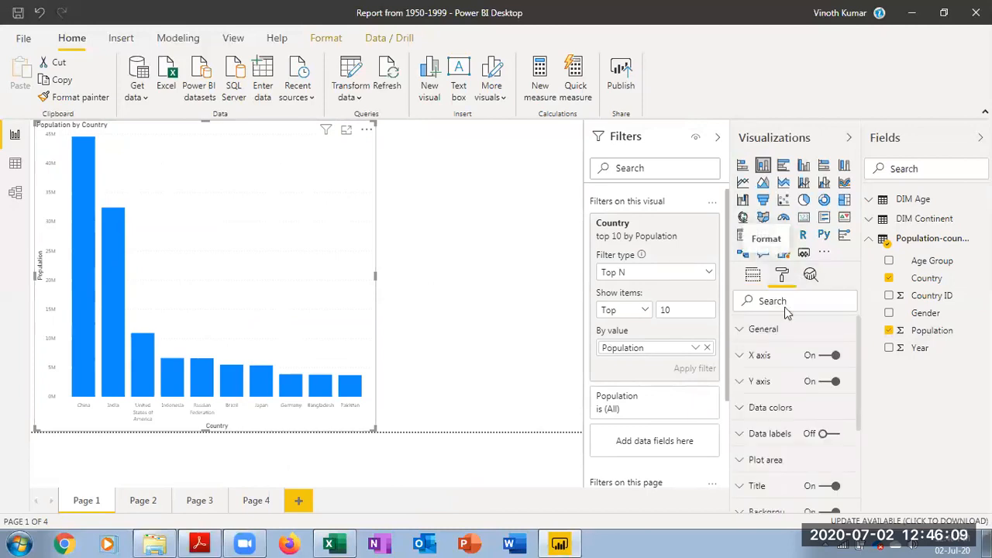
left_click(827, 435)
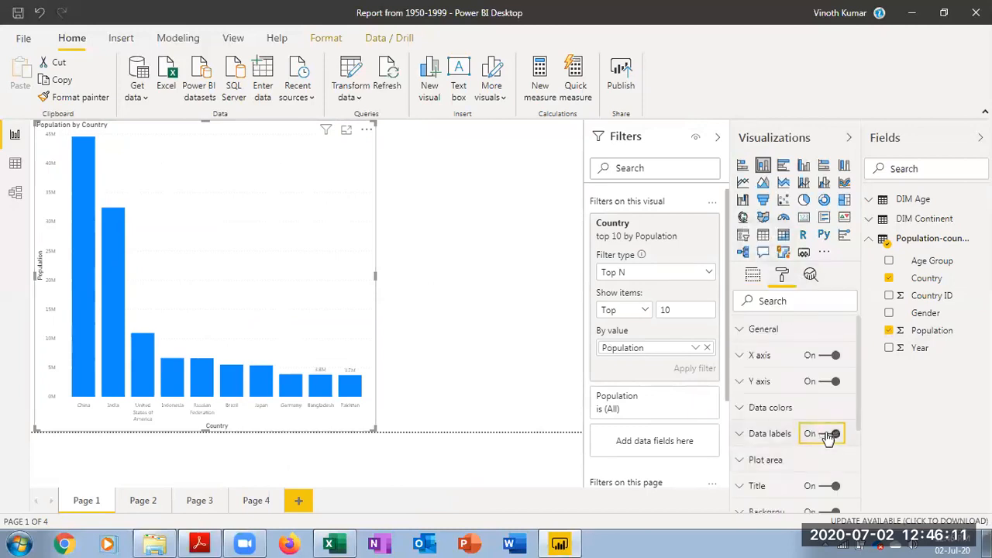
left_click(781, 438)
scroll(787, 436, "down", 3)
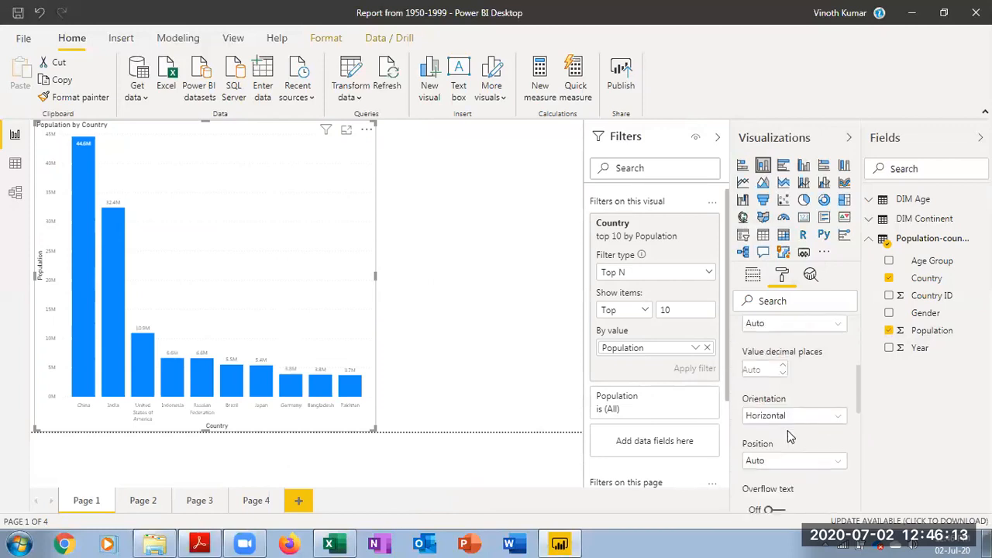
scroll(788, 428, "down", 3)
left_click(783, 393)
left_click(783, 393)
left_click(784, 392)
left_click(784, 393)
left_click(783, 393)
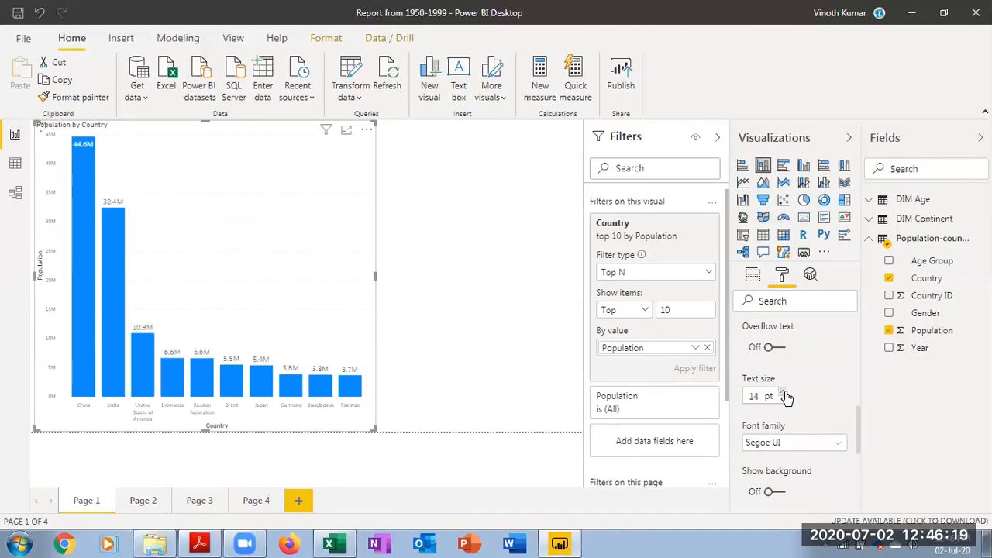
left_click(785, 402)
Center the title of the Population by Country chart and set its text size to 15 pt
scroll(790, 398, "up", 8)
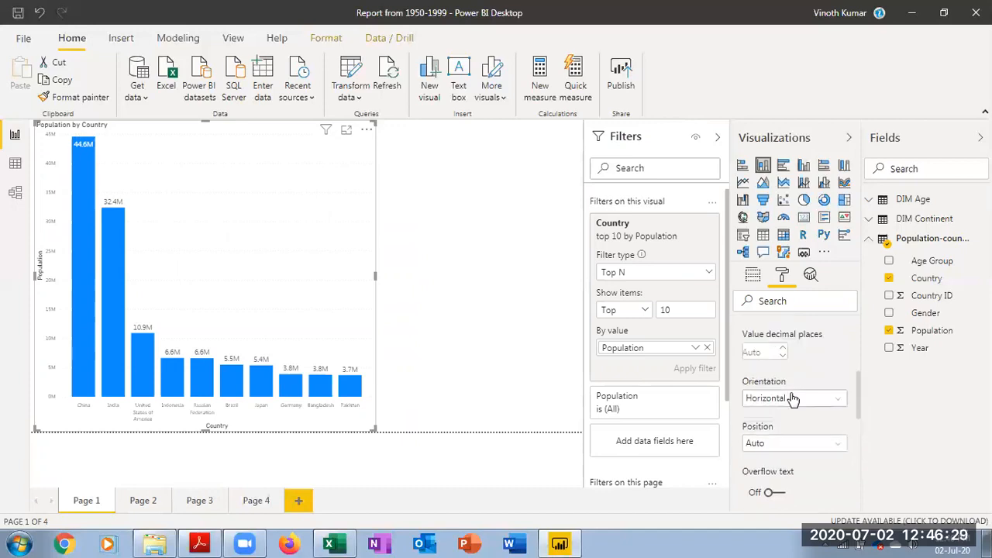
left_click(795, 441)
scroll(795, 442, "down", 3)
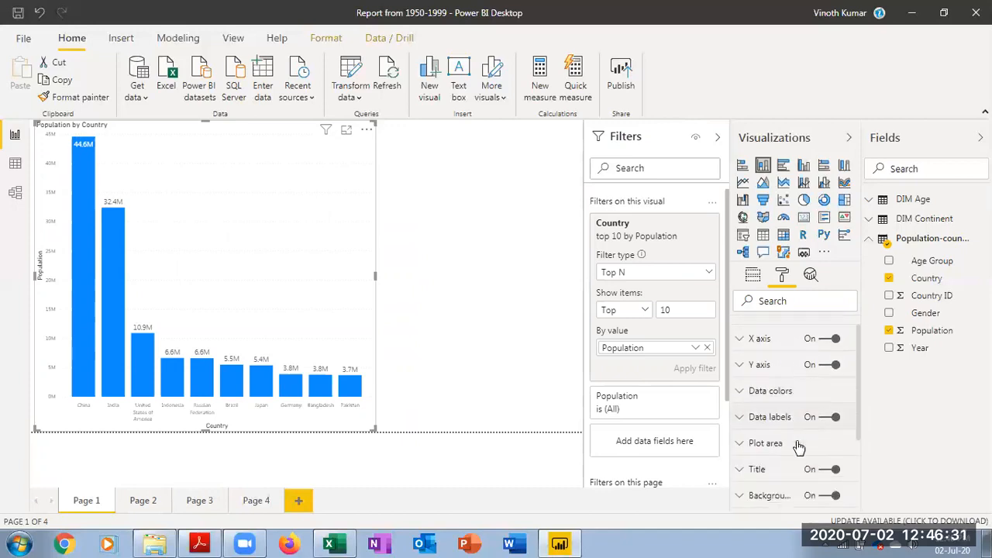
left_click(778, 344)
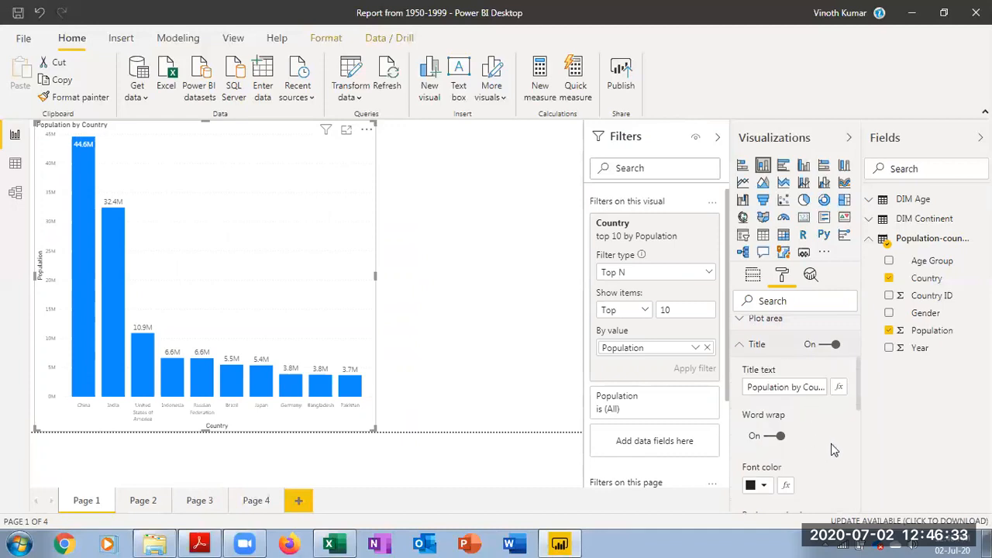
scroll(831, 443, "down", 2)
left_click(768, 435)
left_click(781, 482)
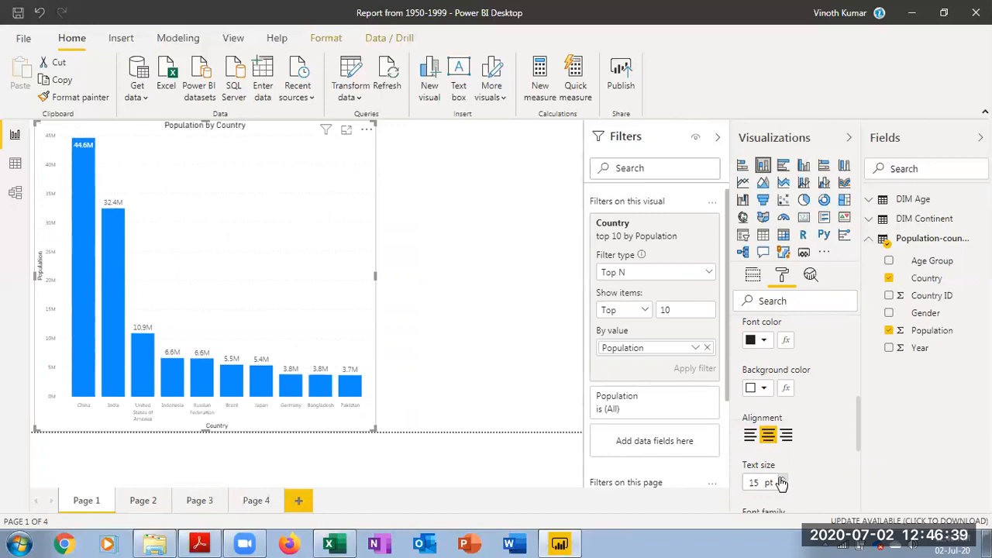
Create a clustered bar chart of Population by DIM Age Category beside the column chart and shorten it to about half the page height
left_click(517, 315)
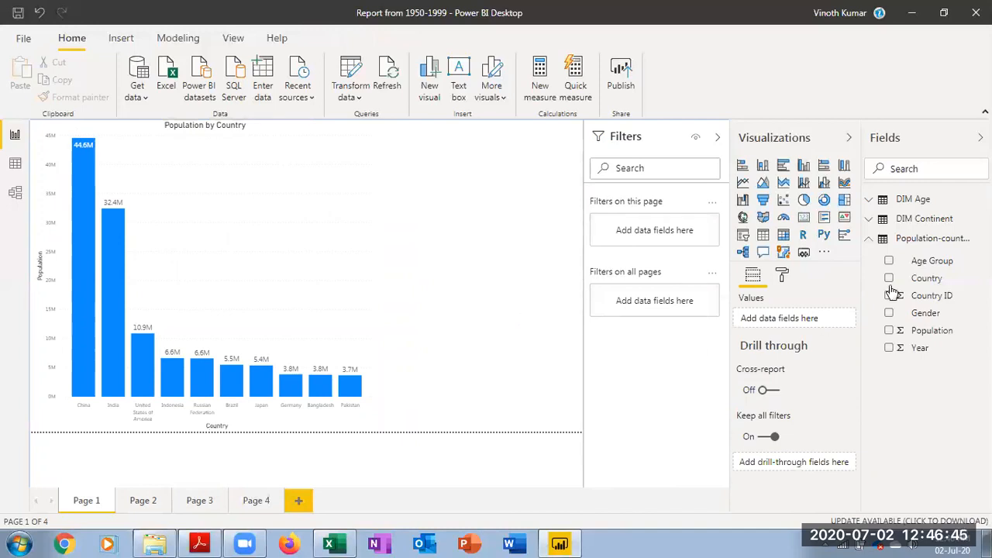
left_click(871, 218)
left_click(870, 216)
left_click(876, 202)
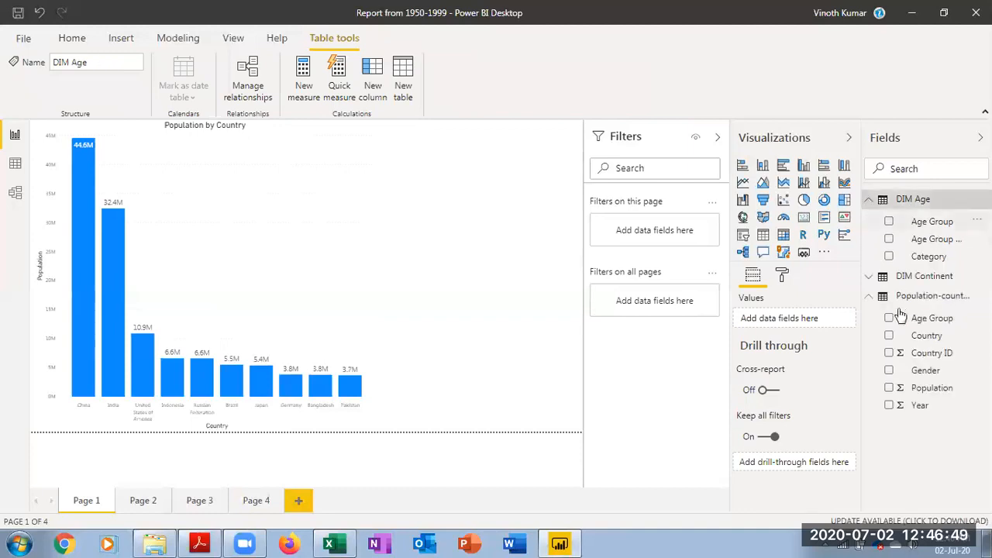
left_click(890, 257)
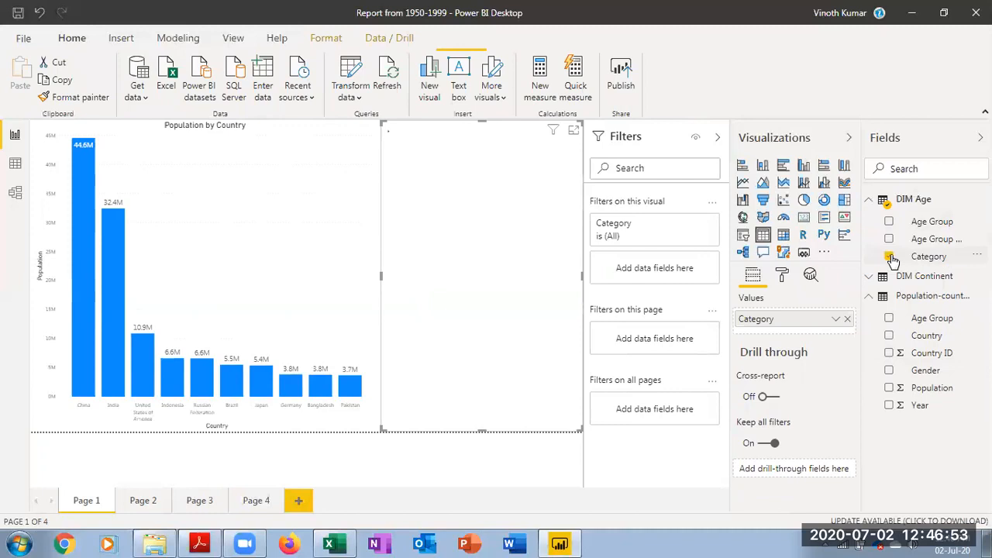
left_click(890, 388)
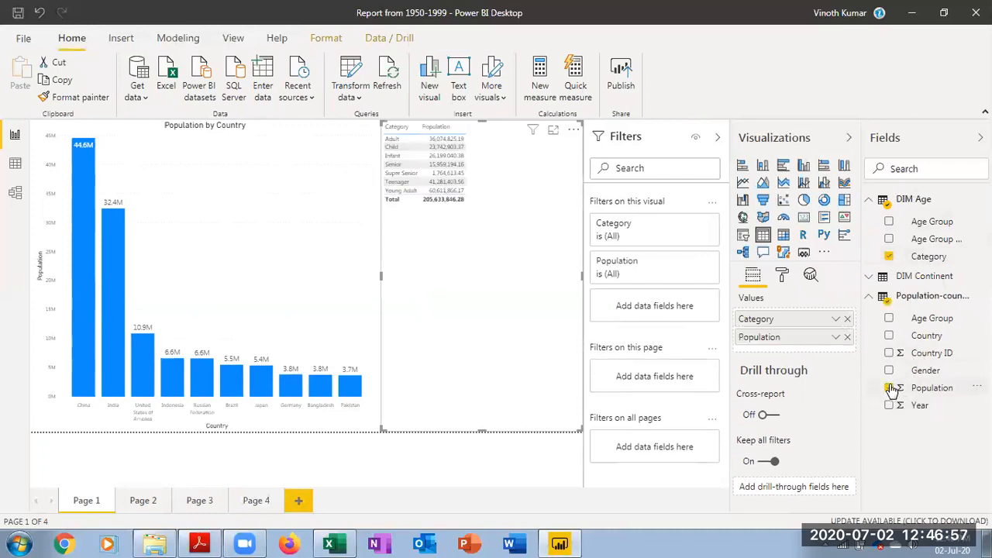
left_click(783, 166)
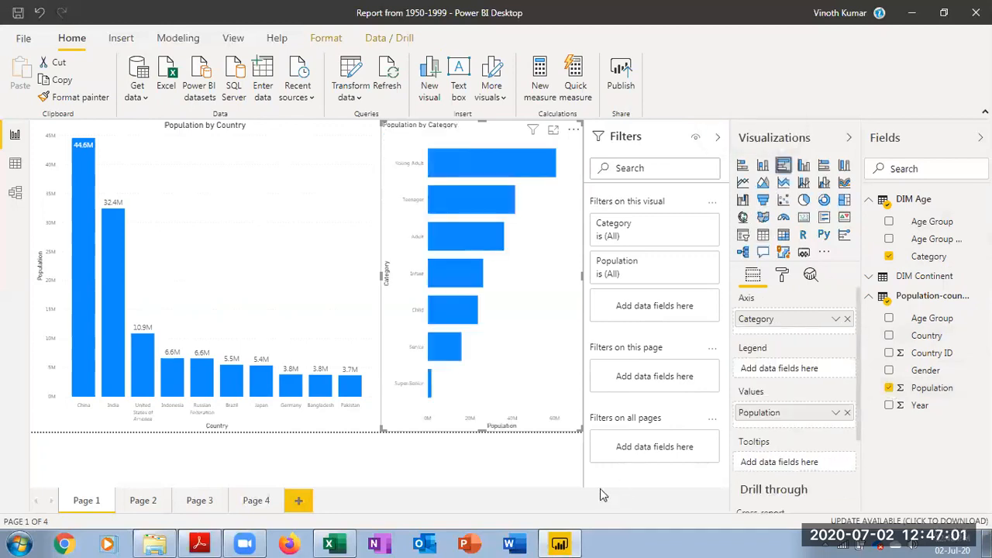
left_click_drag(575, 427, 580, 292)
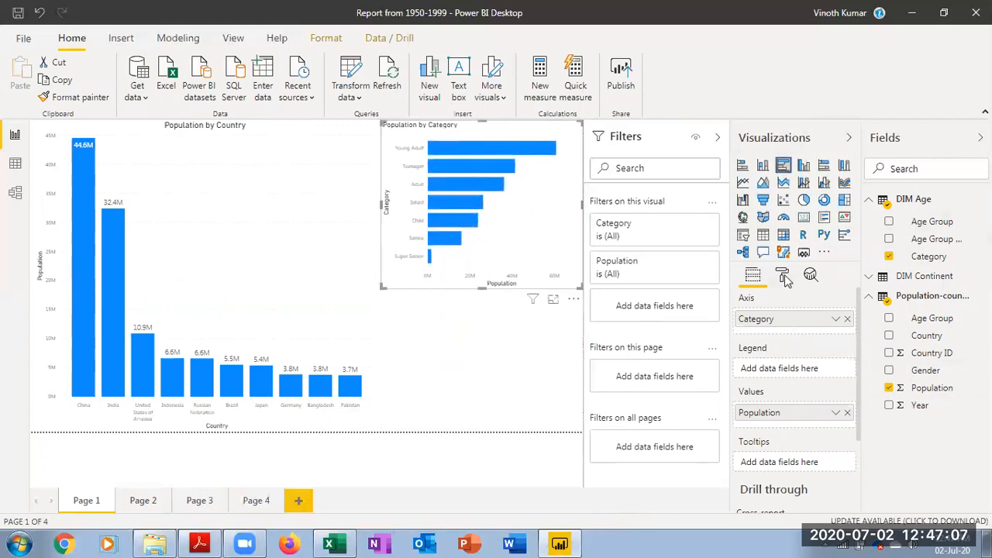
Turn on data labels for the Population by Category chart and set their text size to 11 pt
left_click(782, 275)
left_click(825, 434)
left_click(774, 436)
scroll(799, 453, "down", 5)
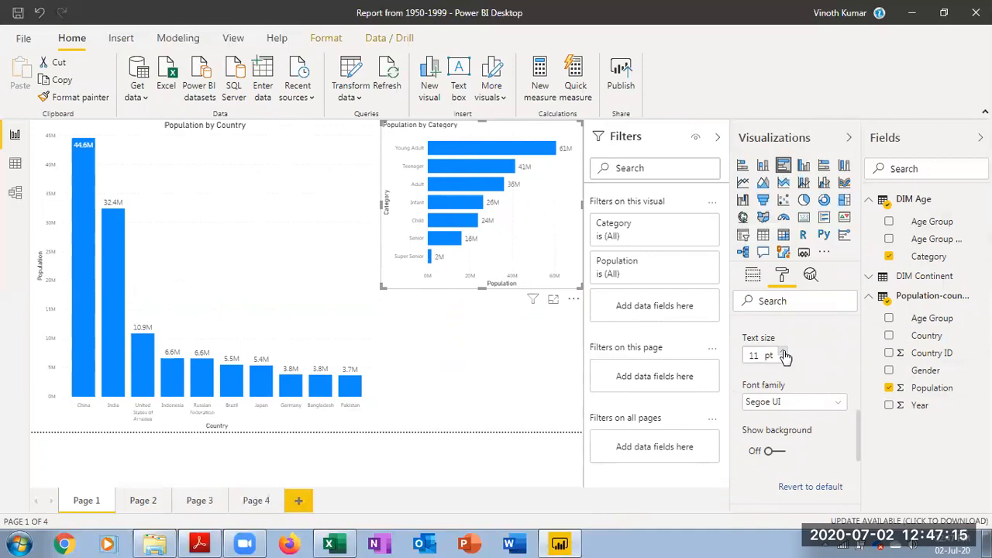
left_click(501, 370)
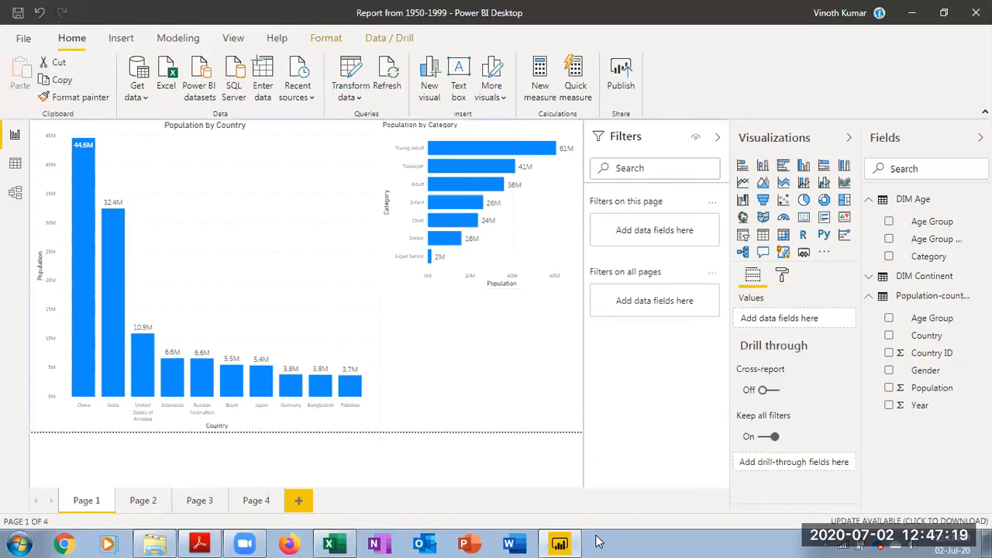
Create a stacked column chart of Population by DIM Continent Continent Name below the Population by Category chart
left_click(870, 201)
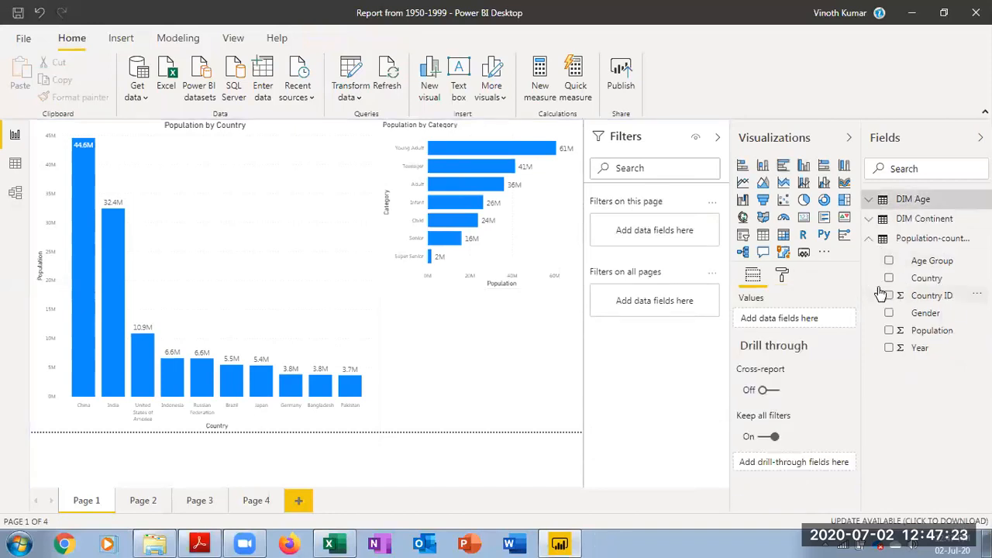
left_click(872, 220)
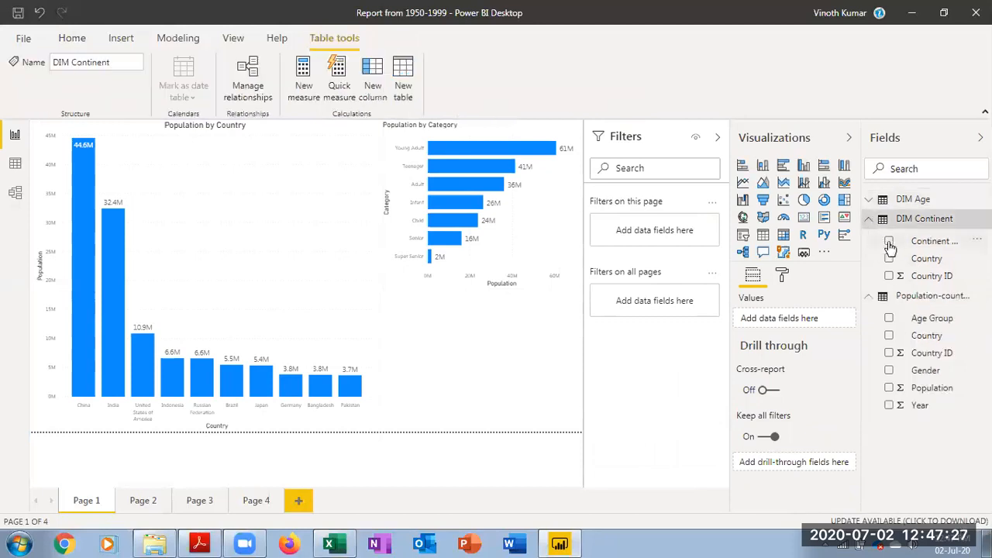
left_click(889, 243)
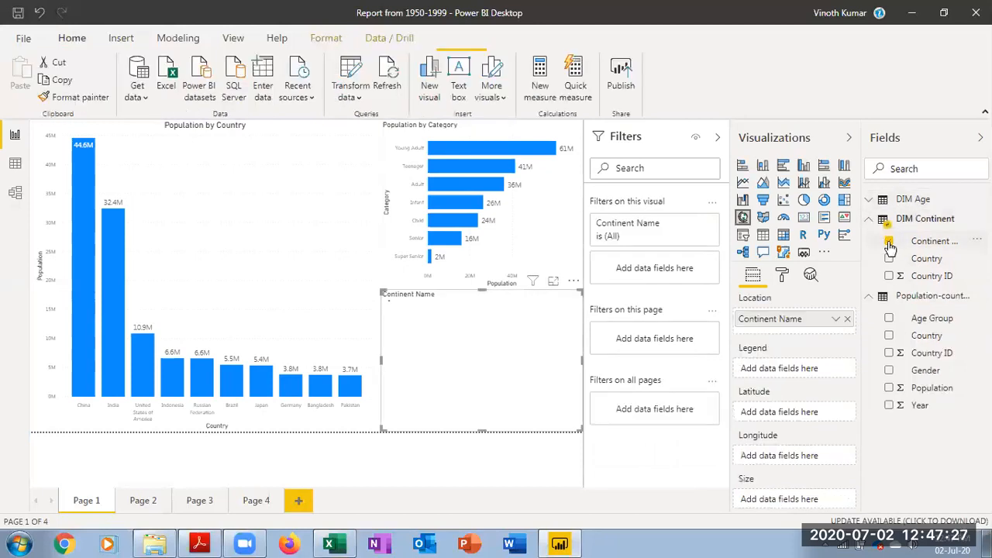
left_click(889, 388)
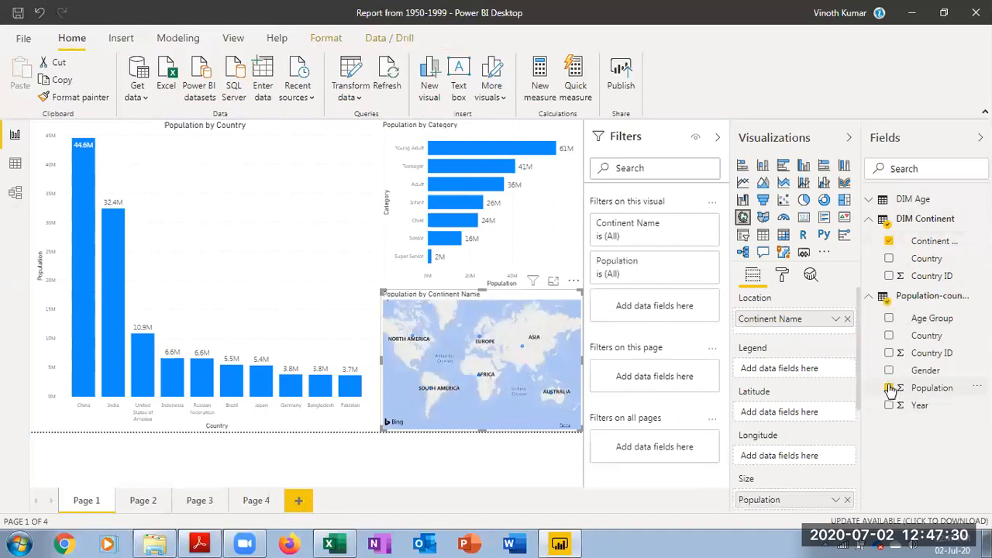
left_click(764, 166)
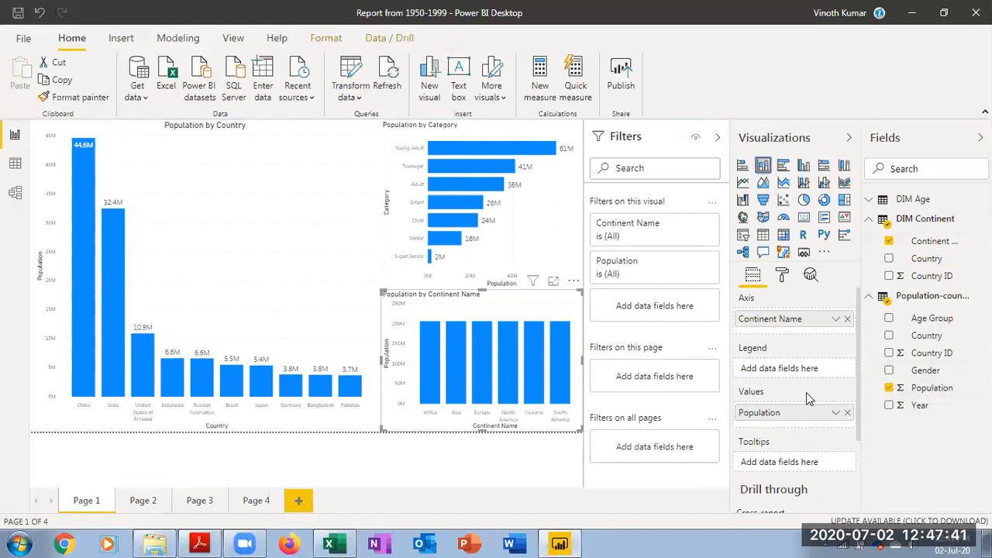
Move DIM Continent below DIM Age in the model and relate its Country ID many-to-many to Country ID in Population-country-1950-1999
left_click(16, 195)
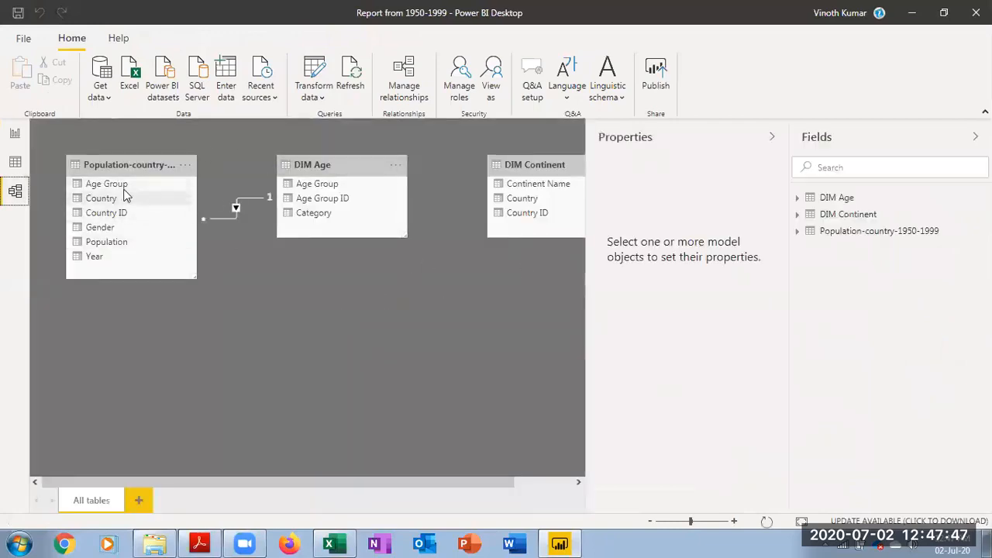
left_click_drag(533, 168, 330, 300)
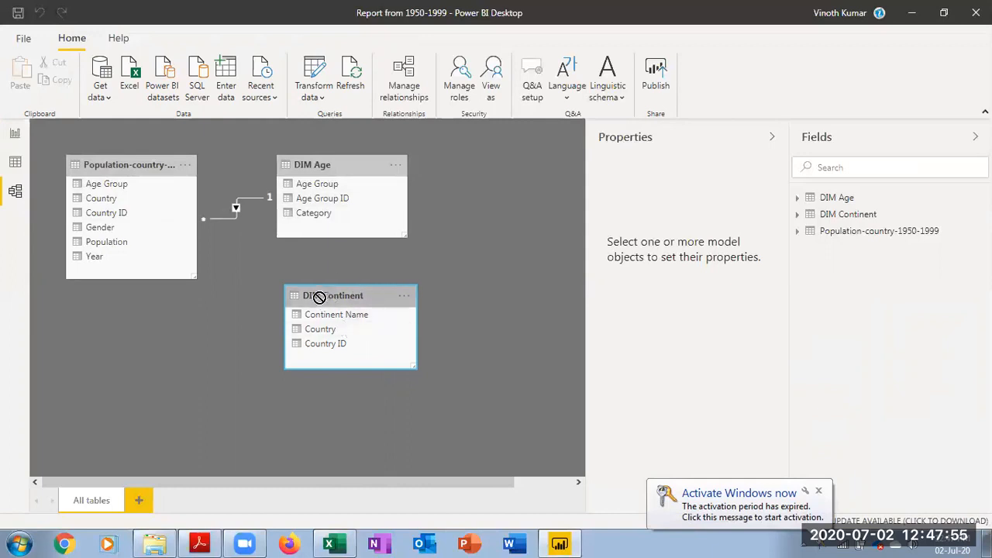
left_click_drag(319, 298, 306, 291)
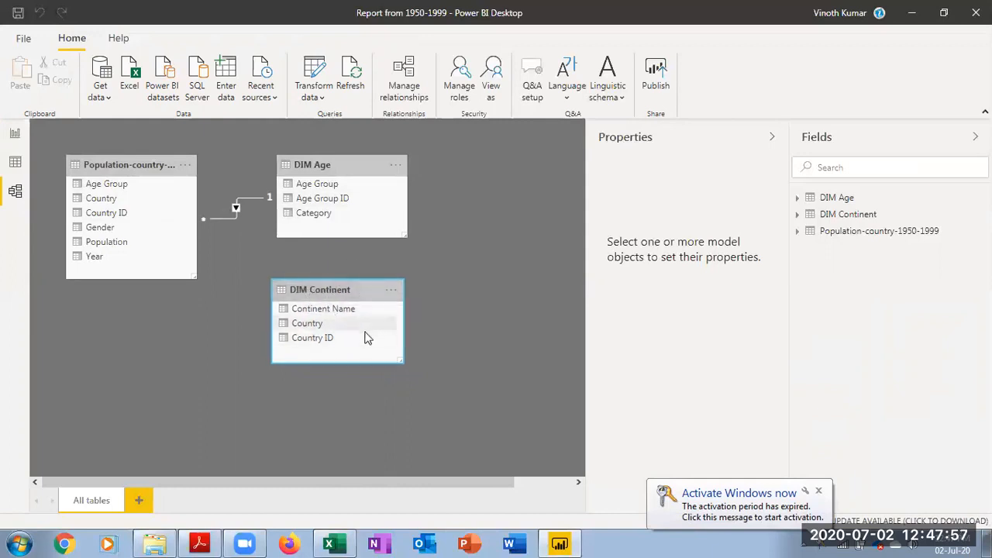
left_click_drag(315, 338, 106, 220)
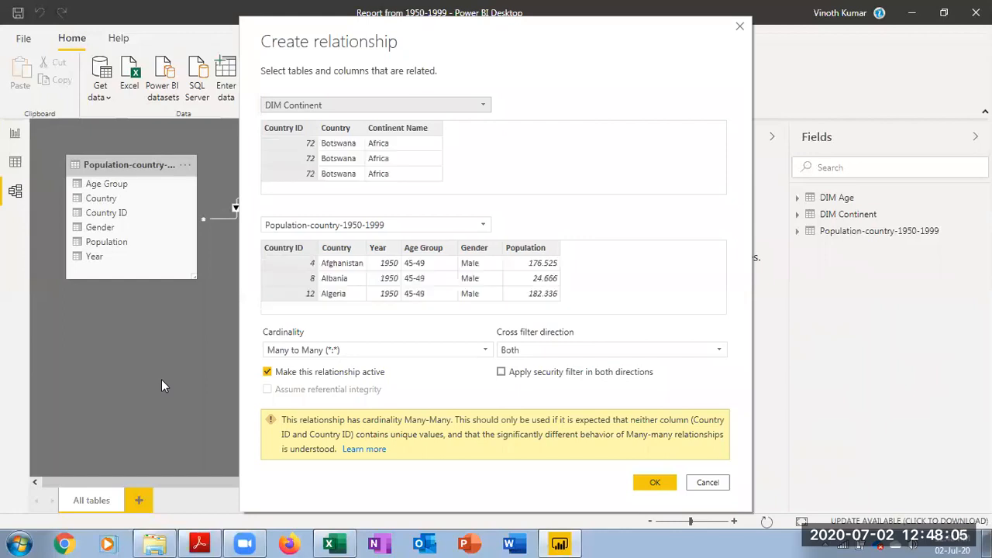
left_click(646, 482)
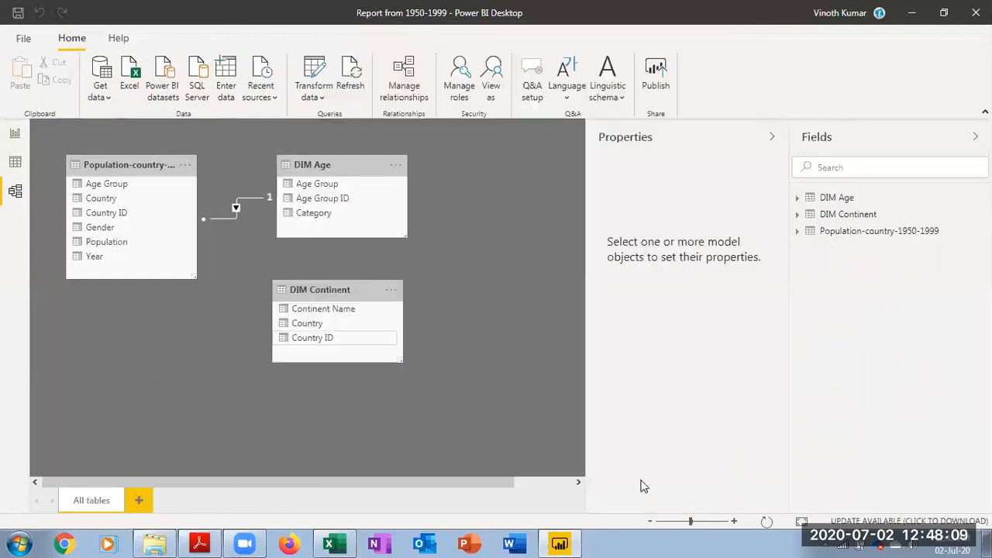
Turn on data labels for the report's Population by Continent Name chart and set their text size to 12 pt
left_click(15, 133)
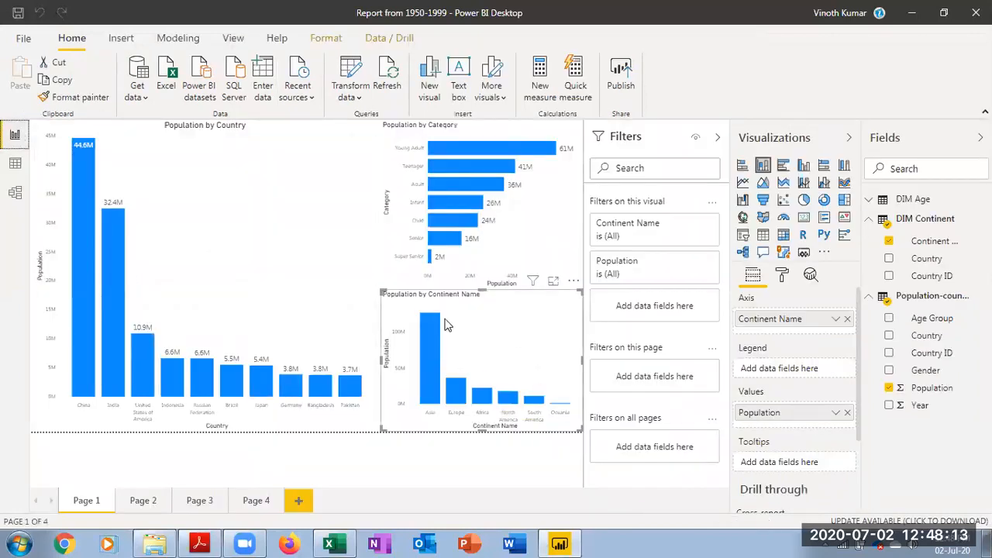
left_click(782, 276)
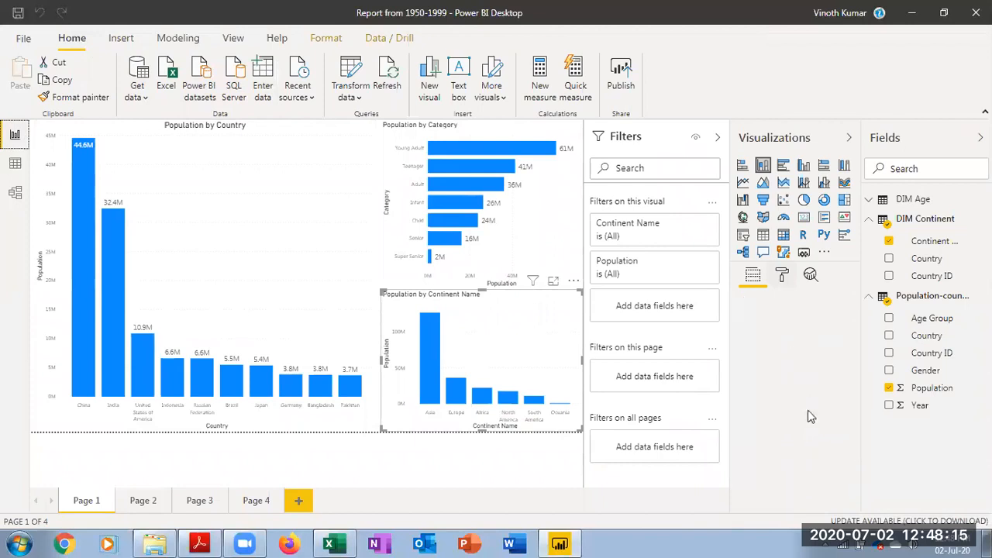
left_click(802, 435)
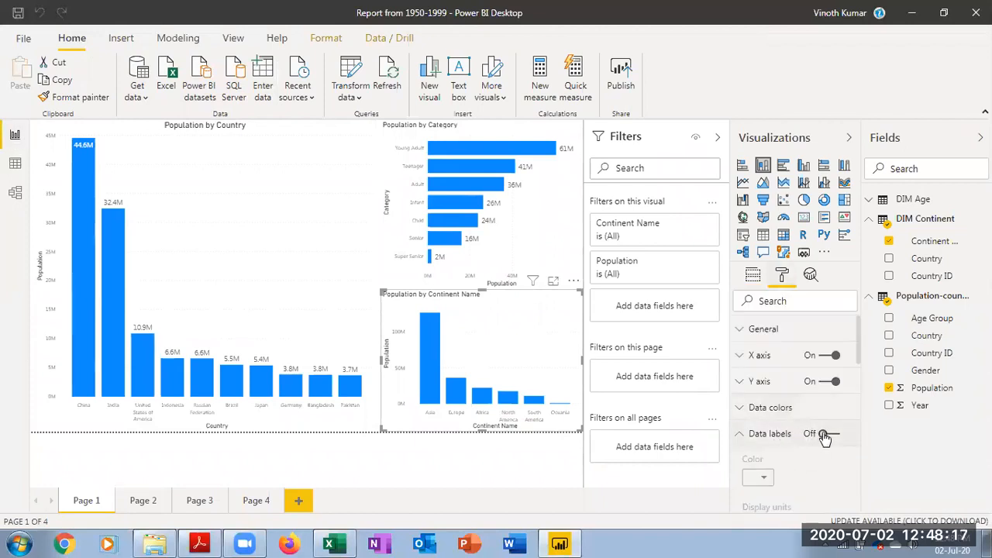
left_click(824, 435)
scroll(824, 436, "down", 5)
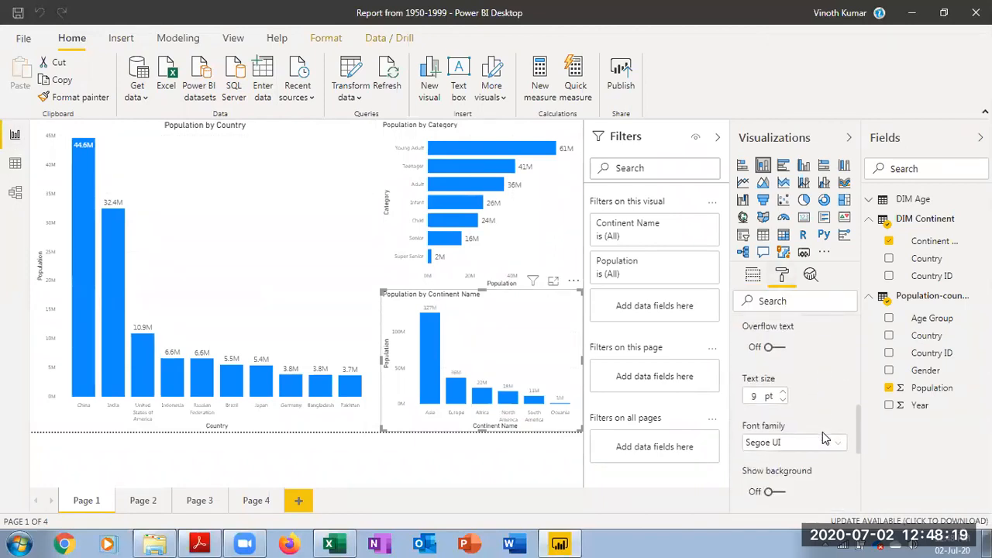
left_click(783, 396)
left_click(782, 393)
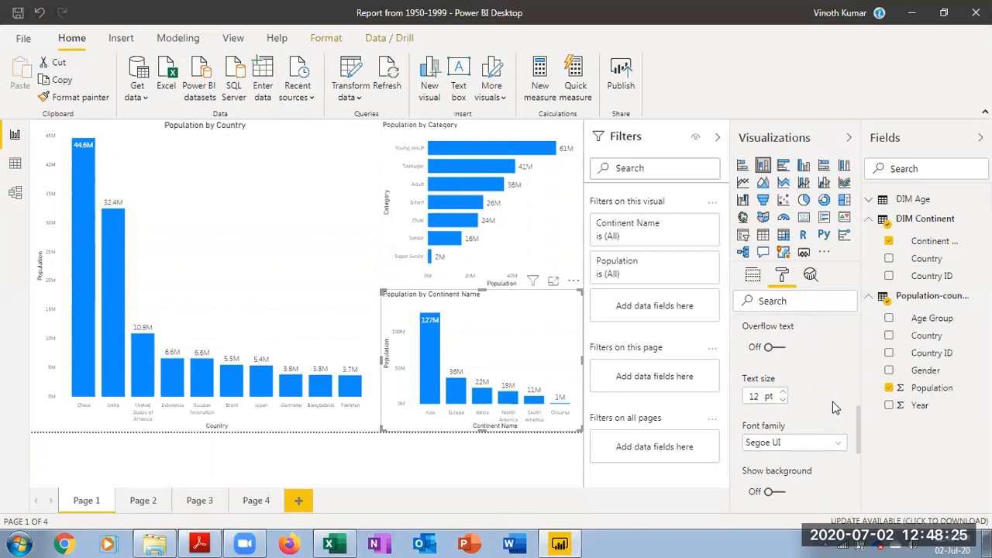
Set the default column color of the Population by Continent Name chart to dark red
scroll(783, 403, "up", 5)
left_click(783, 407)
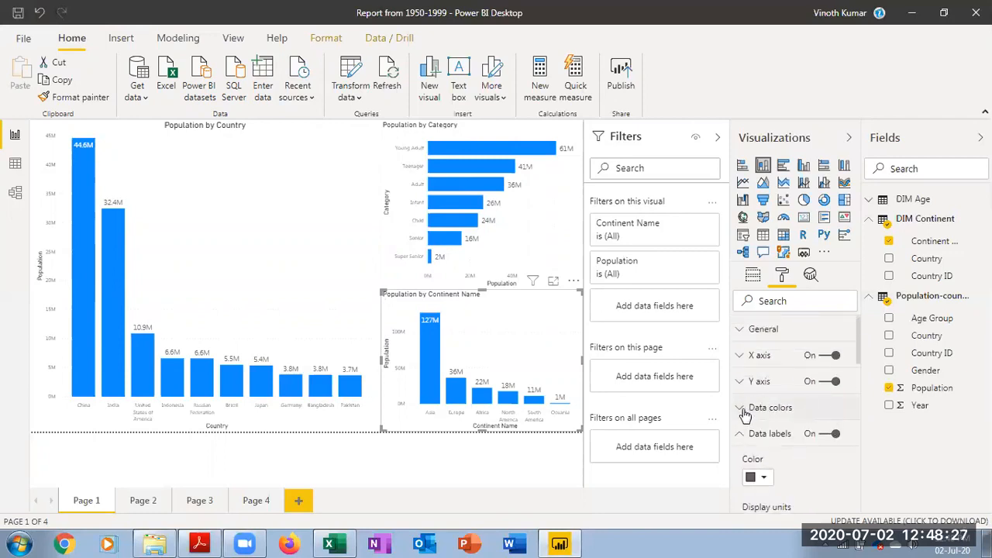
left_click(763, 452)
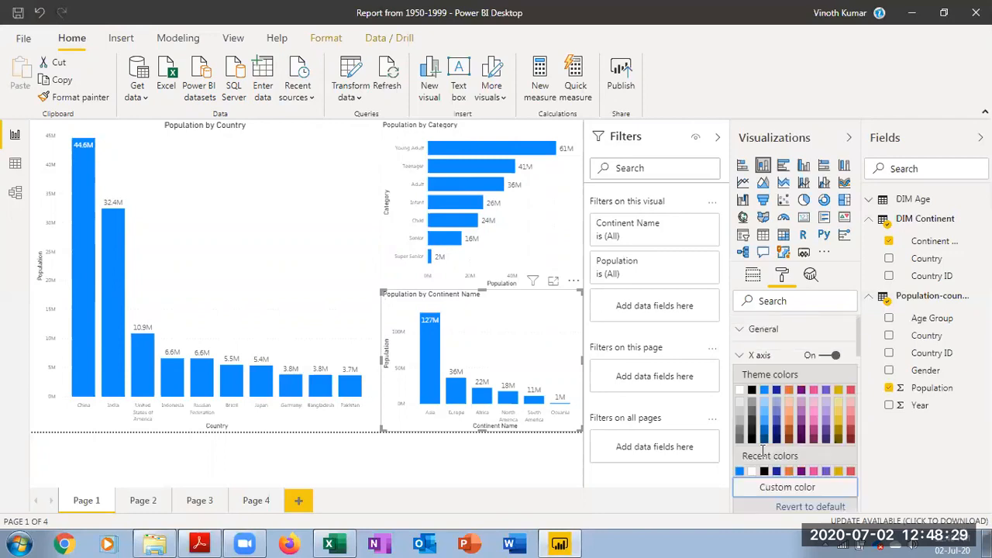
left_click(852, 438)
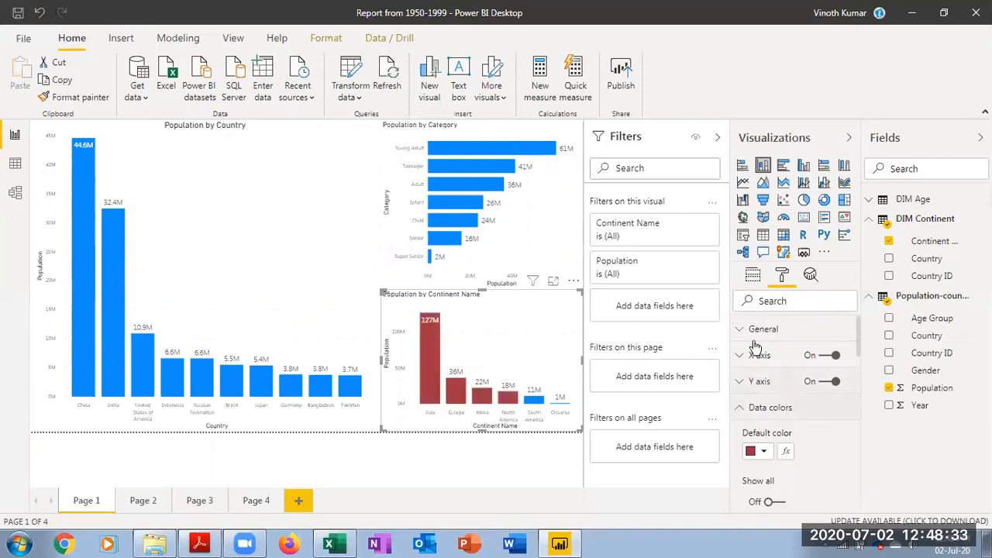
Set the data label color of the Population by Category chart to pink
left_click(561, 213)
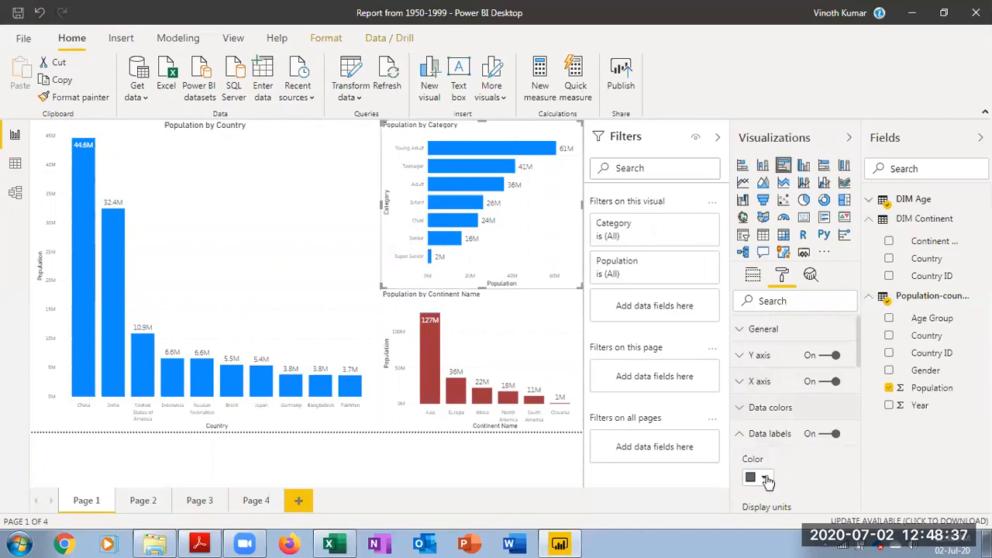
left_click(762, 477)
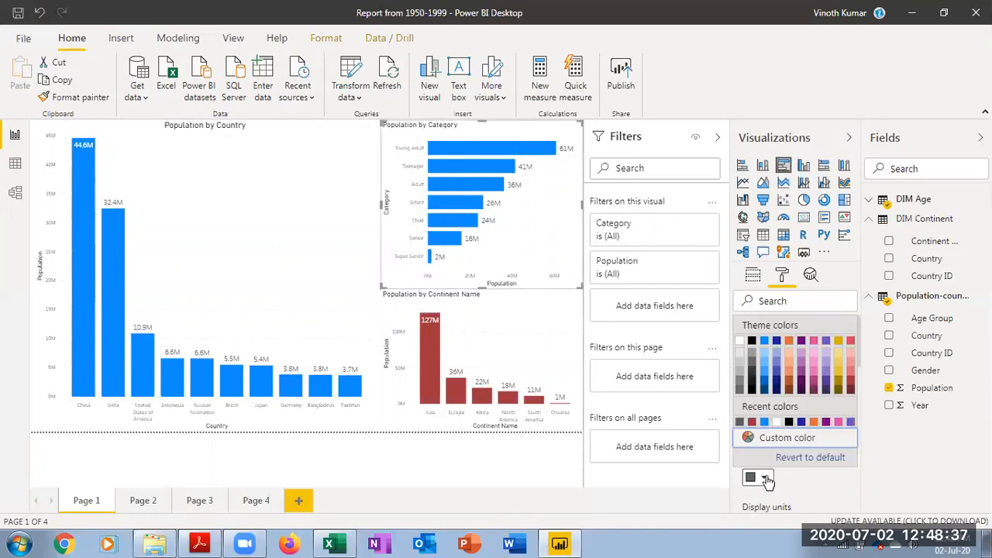
left_click(815, 378)
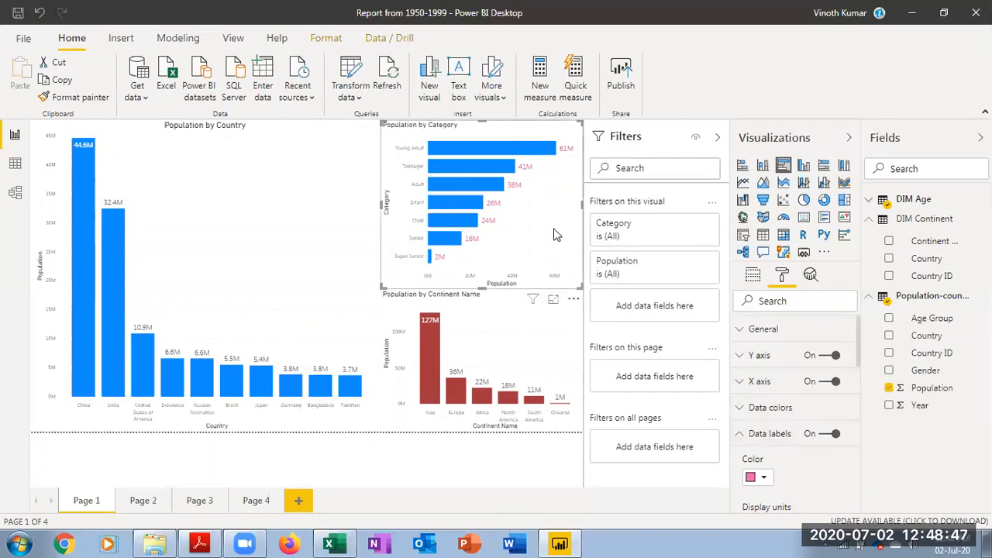
Recolor the Population by Country columns dark pink and the Population by Category bars dark yellow
left_click(368, 374)
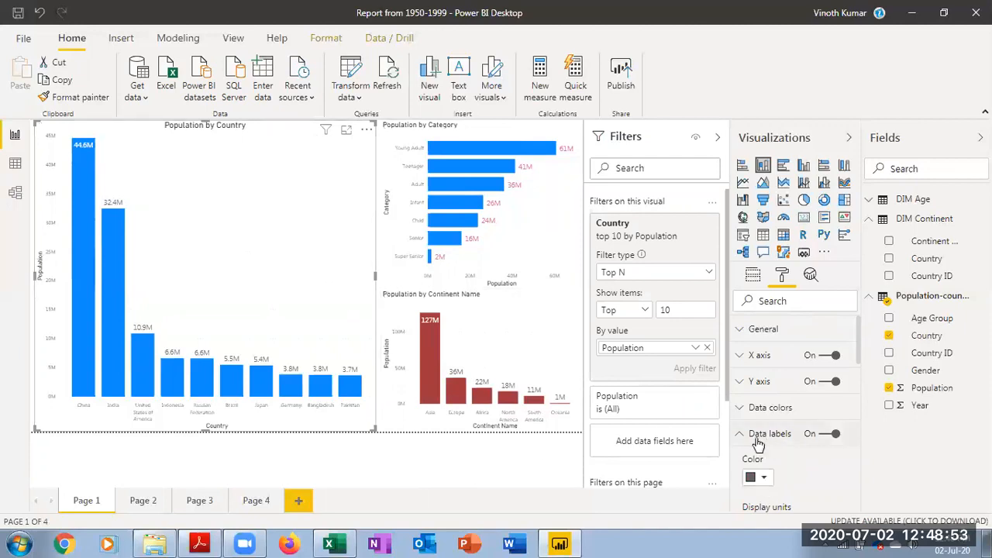
left_click(747, 408)
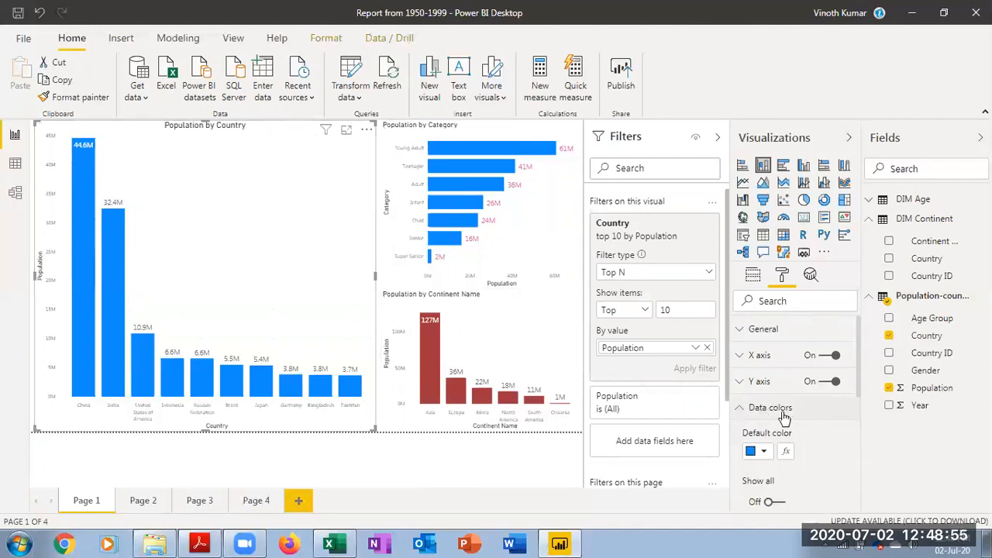
left_click(764, 451)
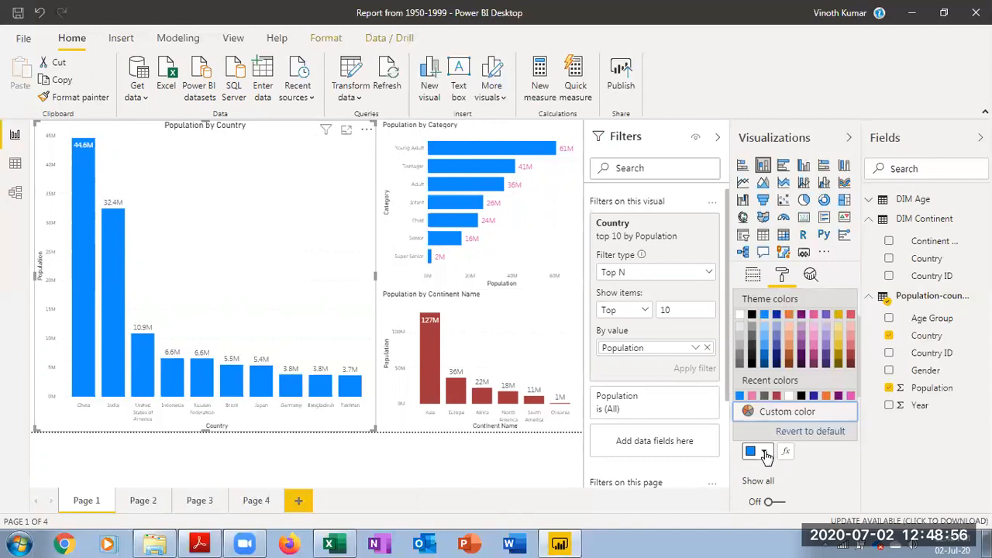
left_click(813, 358)
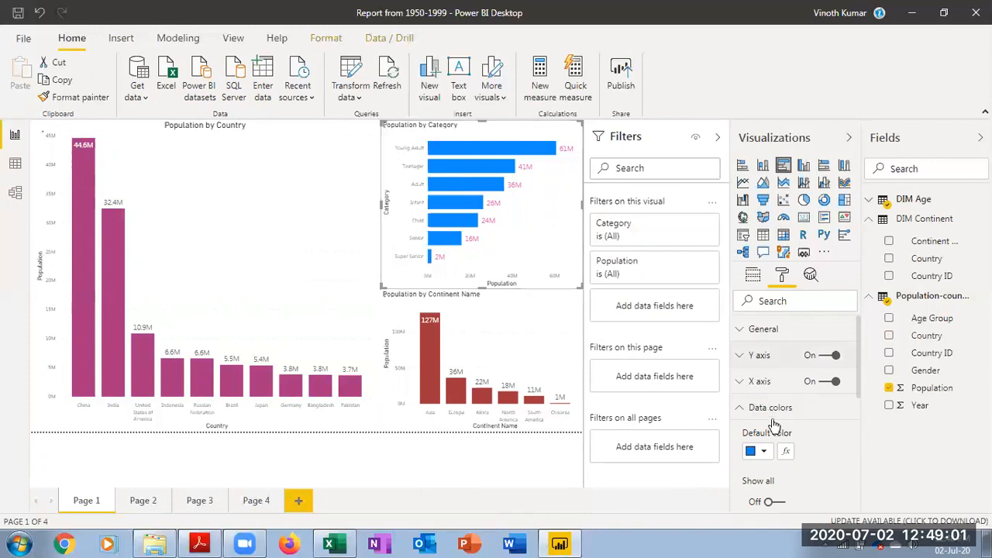
left_click(765, 452)
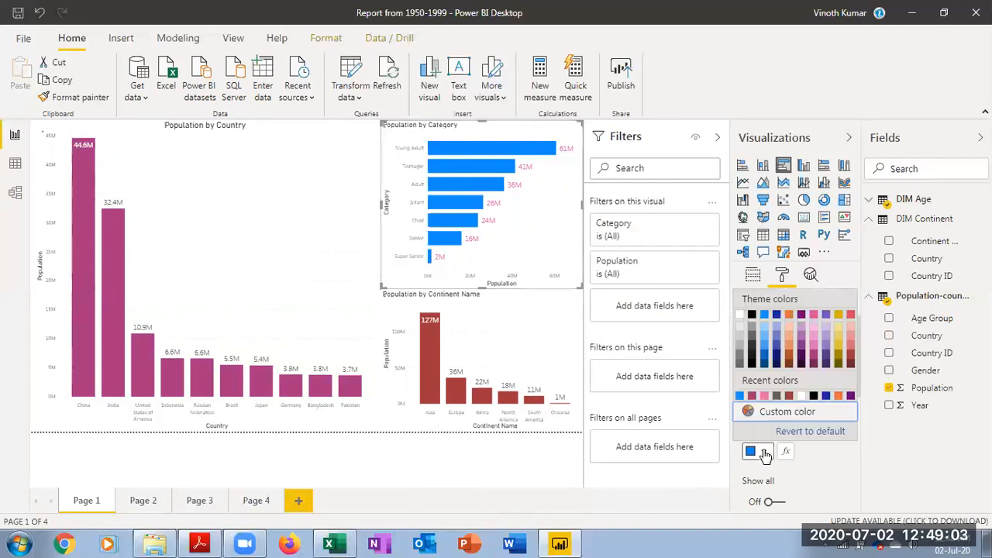
left_click(838, 358)
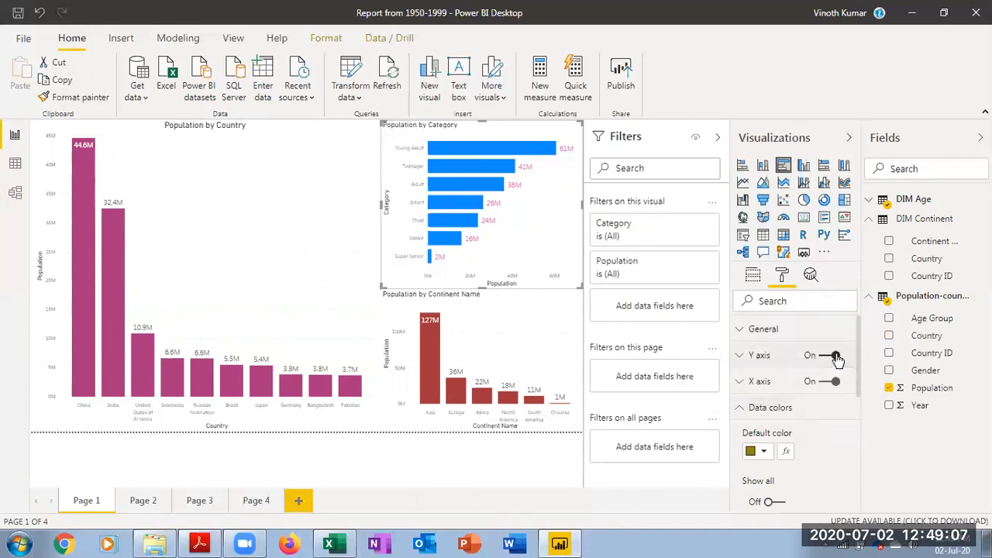
Collapse the Filters, Visualizations and Fields panes to give the report page more room
left_click(716, 137)
left_click(850, 138)
left_click(980, 137)
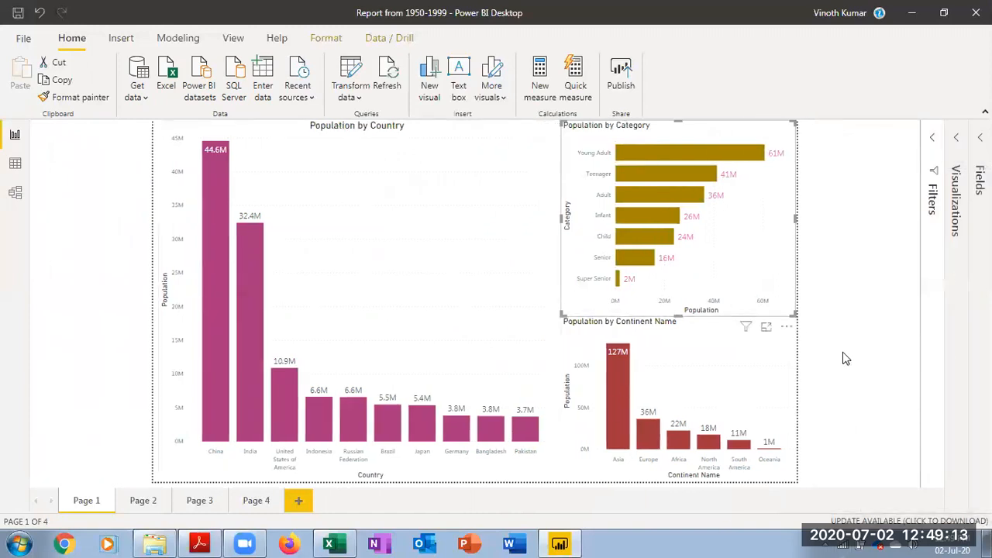
Copy the Population by Country chart to Page 2 and widen it to fill the page
left_click(391, 157)
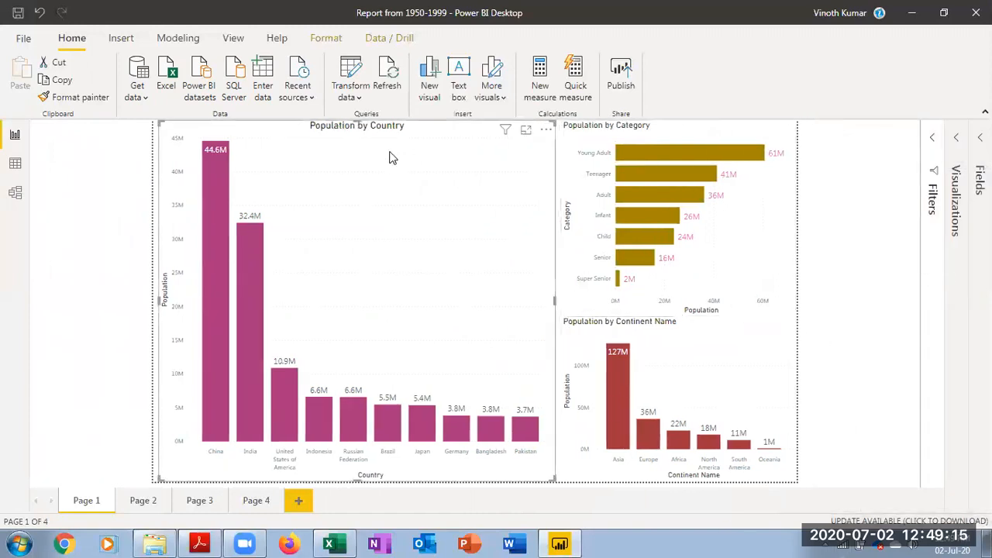
left_click(145, 501)
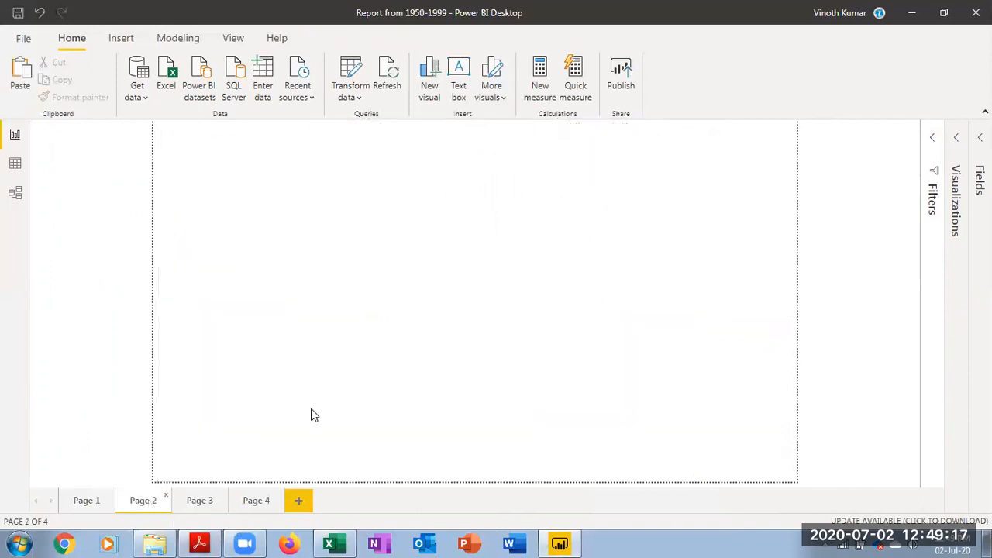
key("ctrl+v")
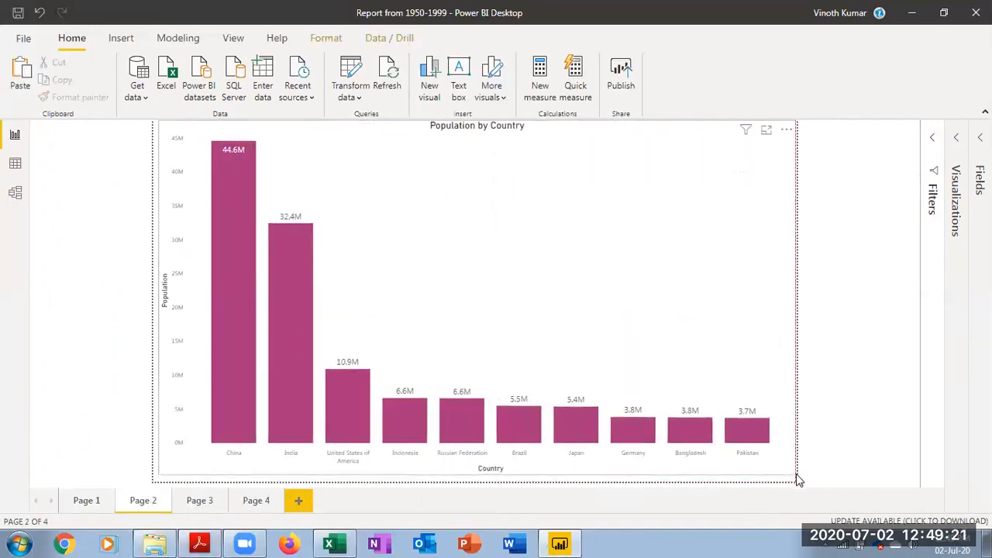
Copy the Population by Category chart from Page 1 to Page 3 and enlarge it to fill the page
left_click(88, 503)
left_click(659, 213)
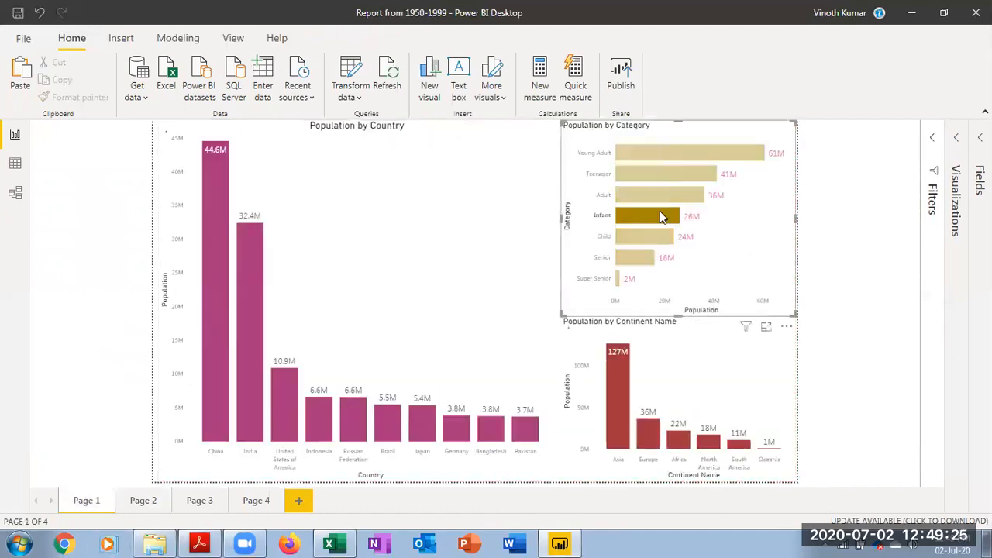
left_click(756, 220)
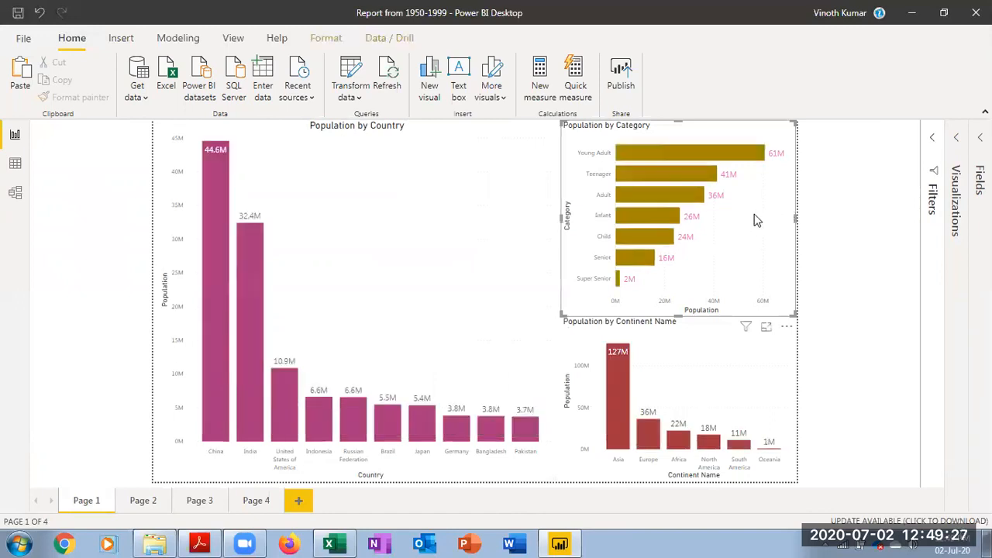
left_click(215, 503)
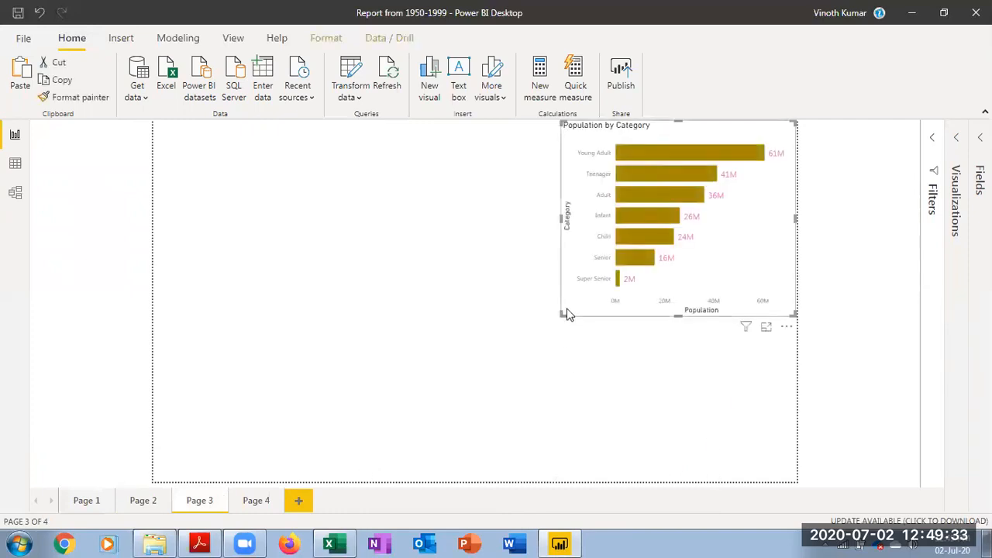
left_click(560, 315)
left_click_drag(564, 315, 147, 488)
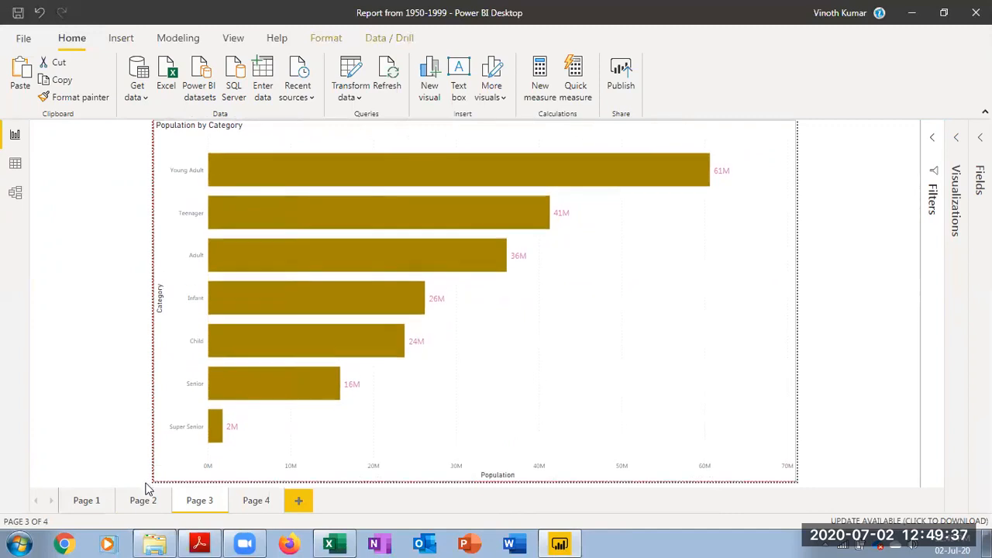
Copy the Population by Continent Name chart from Page 1 to Page 4 and enlarge it to fill the page
left_click(104, 503)
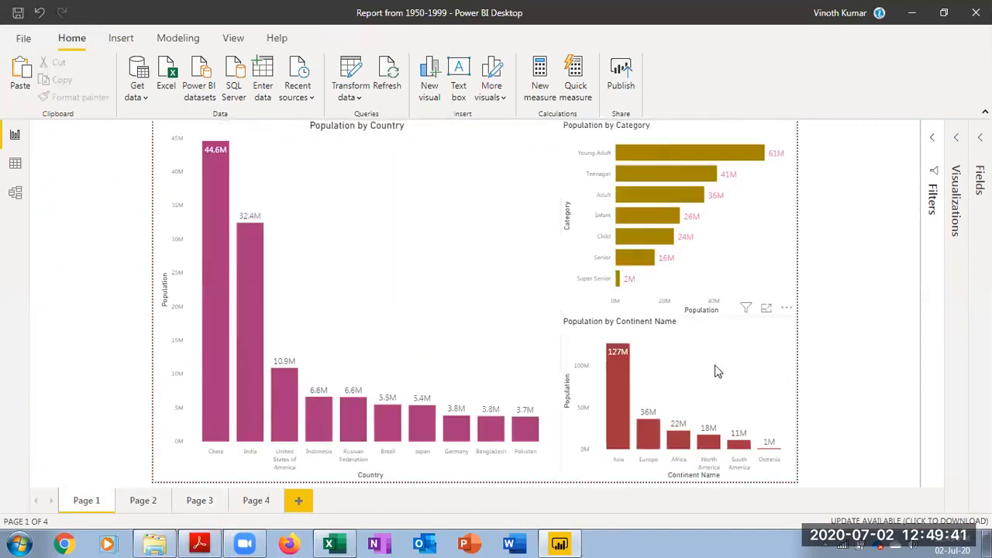
left_click(716, 371)
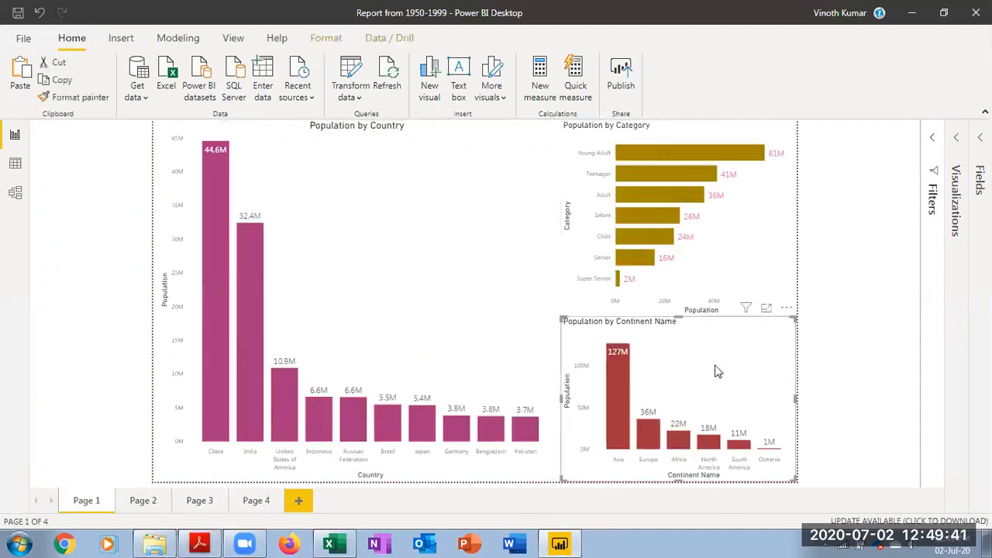
left_click(299, 500)
key("ctrl+v")
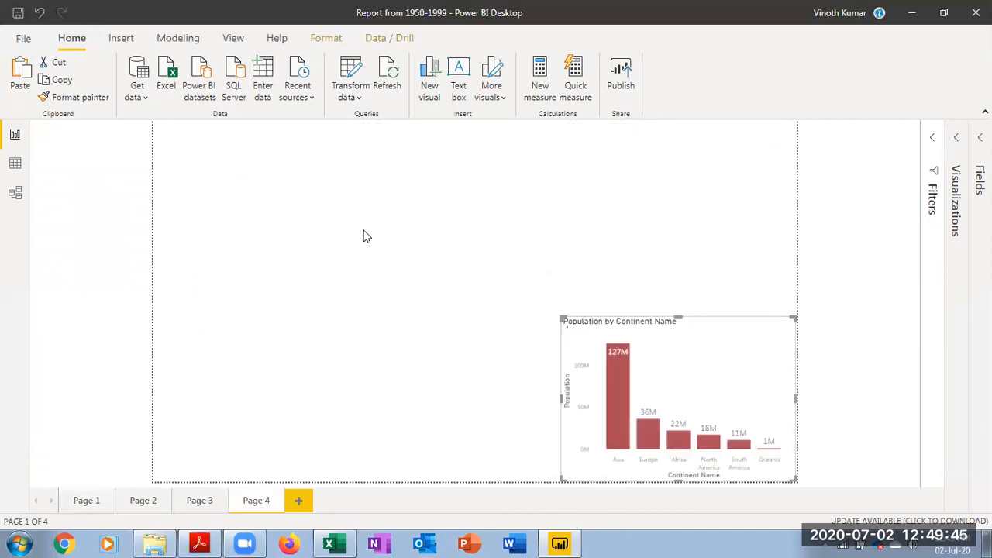
left_click_drag(557, 313, 155, 126)
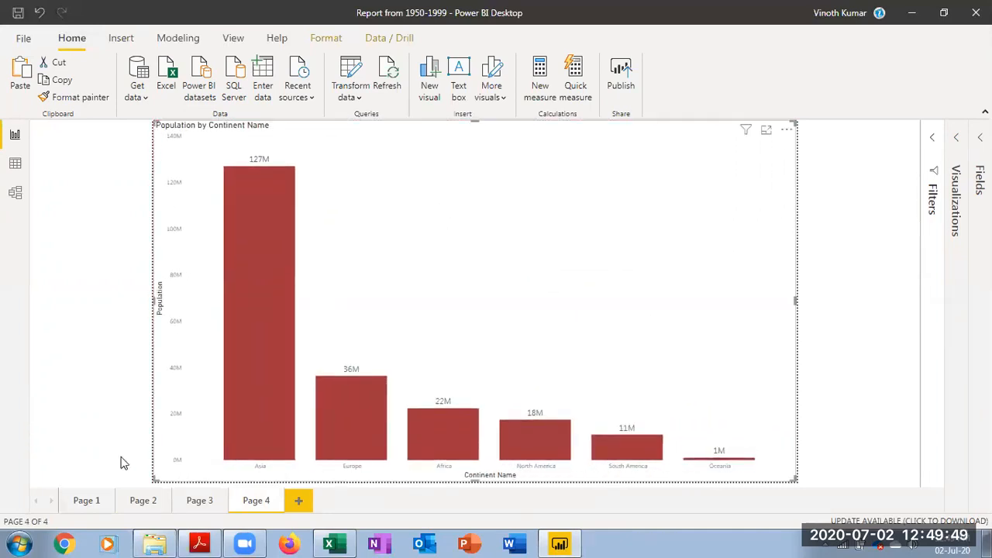
Center the title of the Population by Category chart on Page 3 and increase its text size
left_click(140, 502)
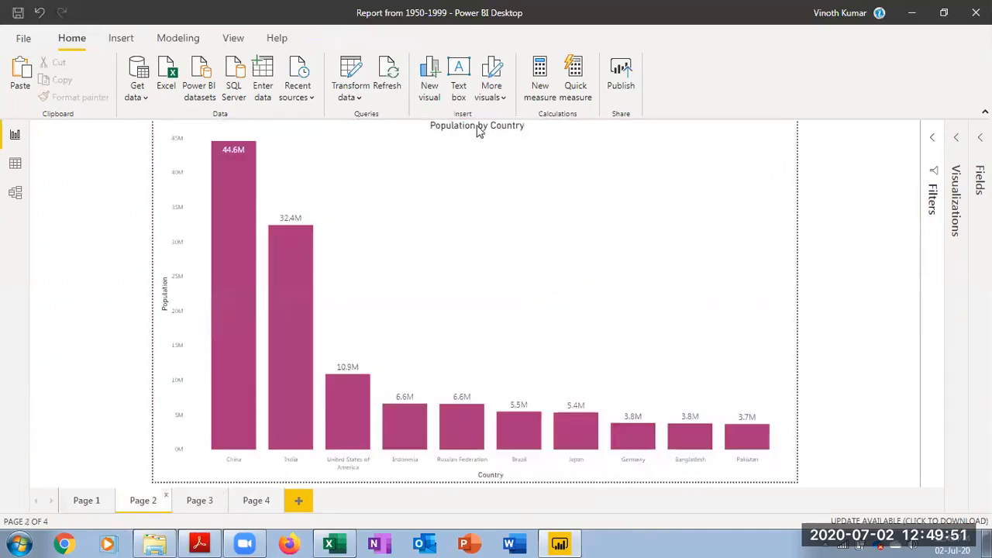
left_click(88, 502)
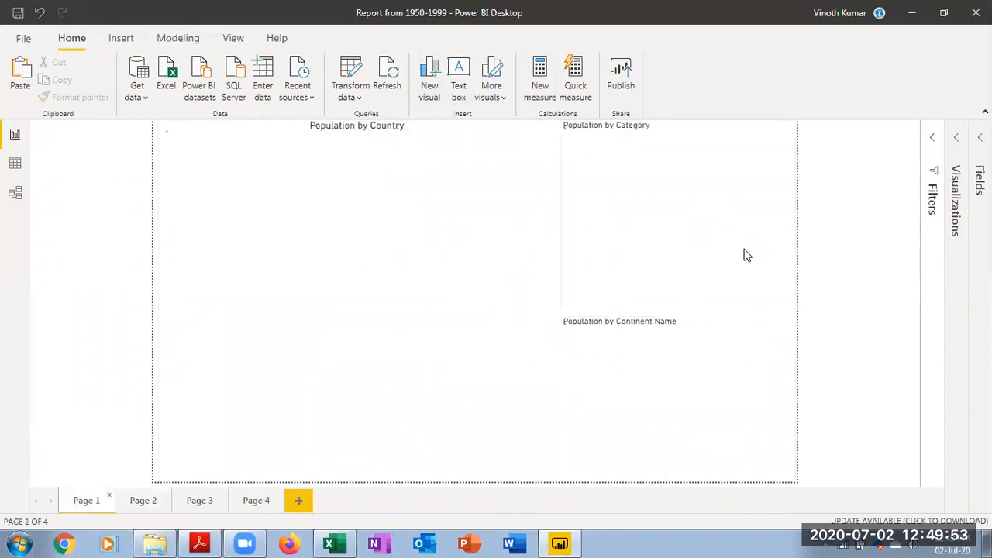
left_click(200, 501)
left_click(703, 224)
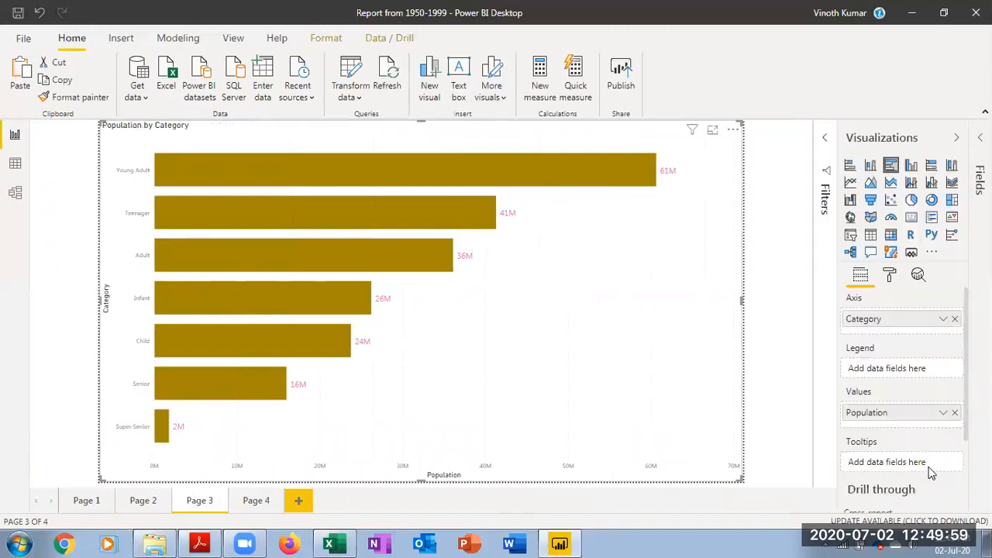
left_click(888, 275)
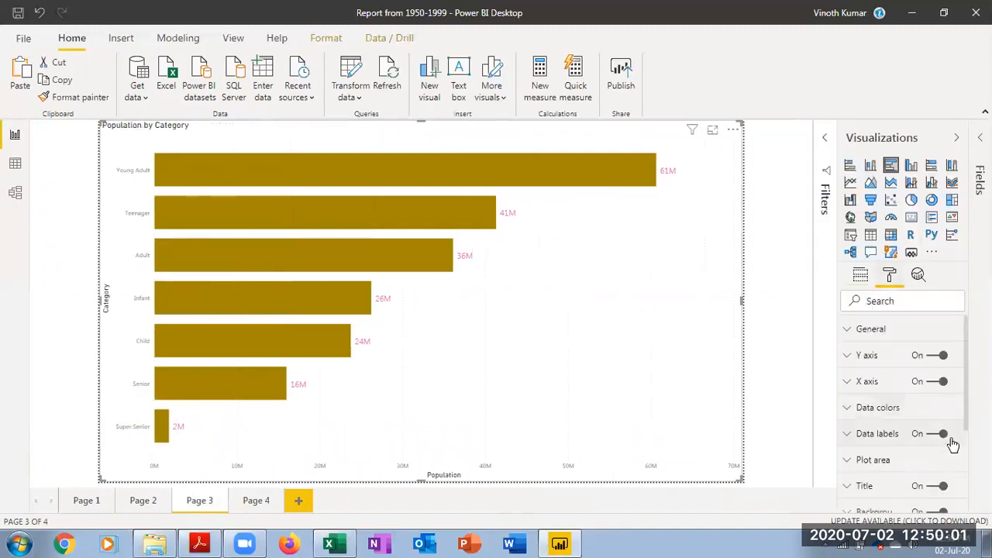
scroll(950, 440, "down", 3)
left_click(882, 346)
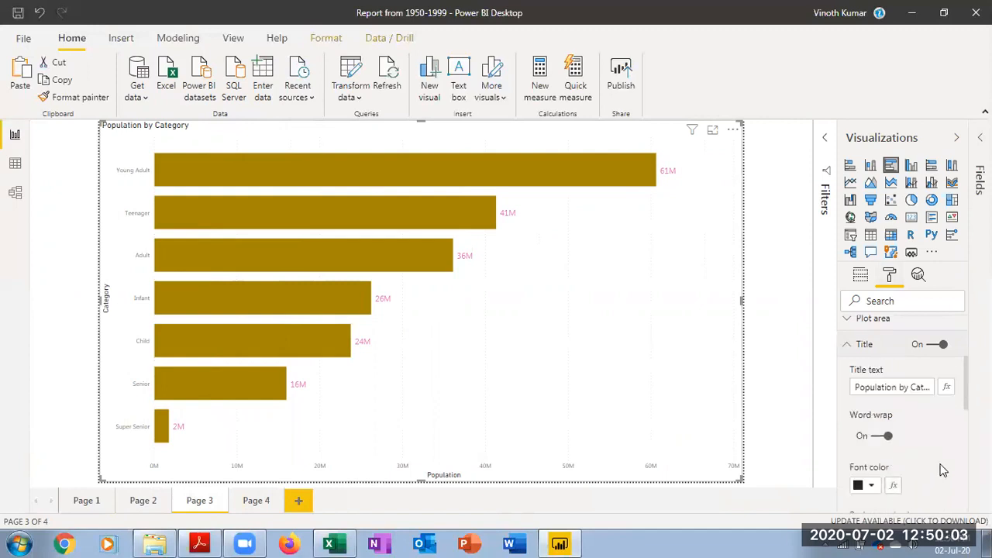
scroll(938, 467, "down", 2)
left_click(876, 363)
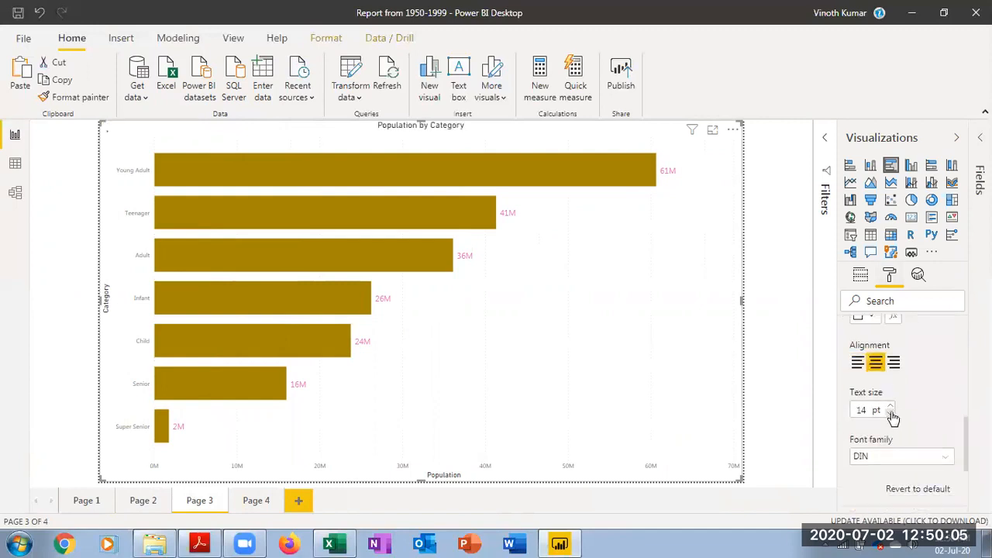
left_click(892, 406)
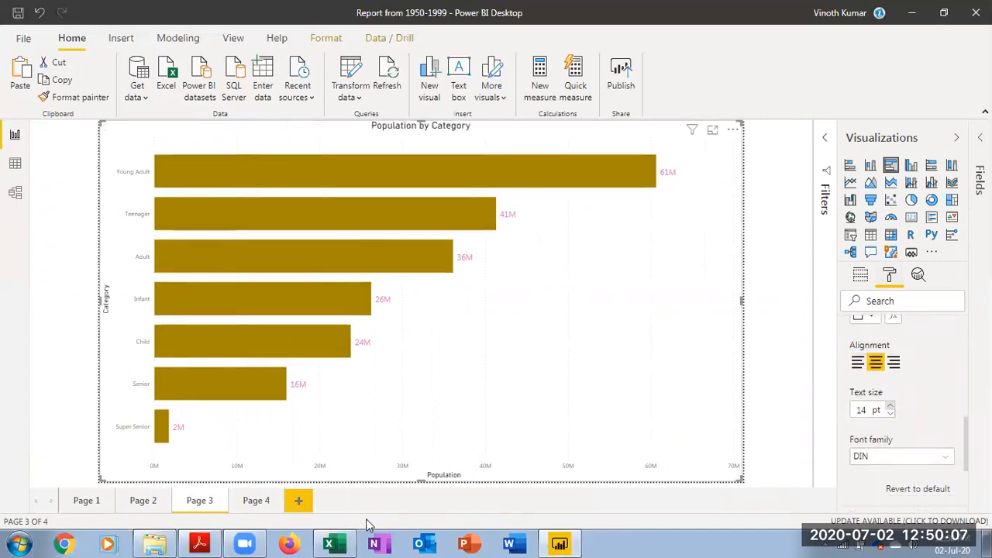
Center the title of the Population by Continent Name chart on Page 4 and set its text size to 16 pt
left_click(259, 502)
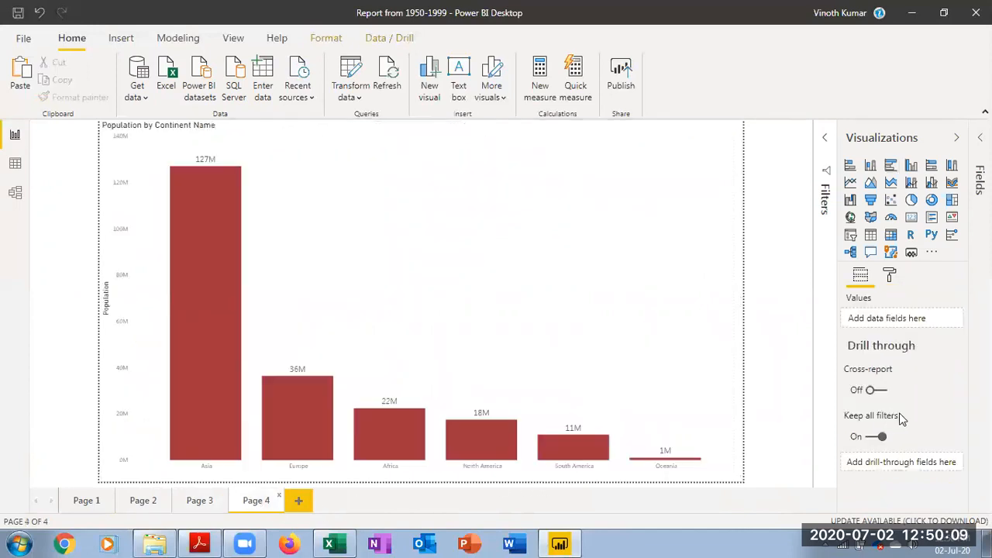
left_click(888, 275)
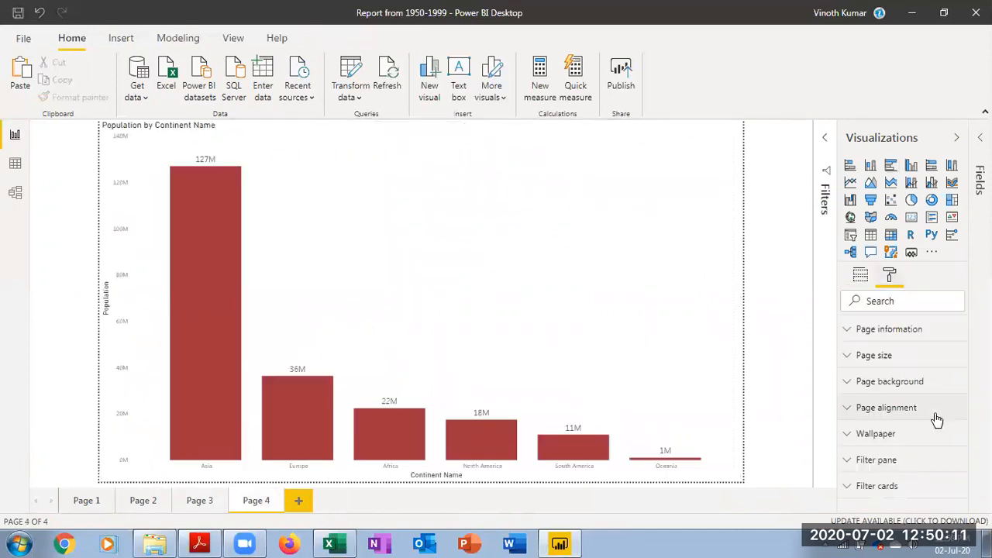
left_click(581, 326)
scroll(931, 425, "down", 3)
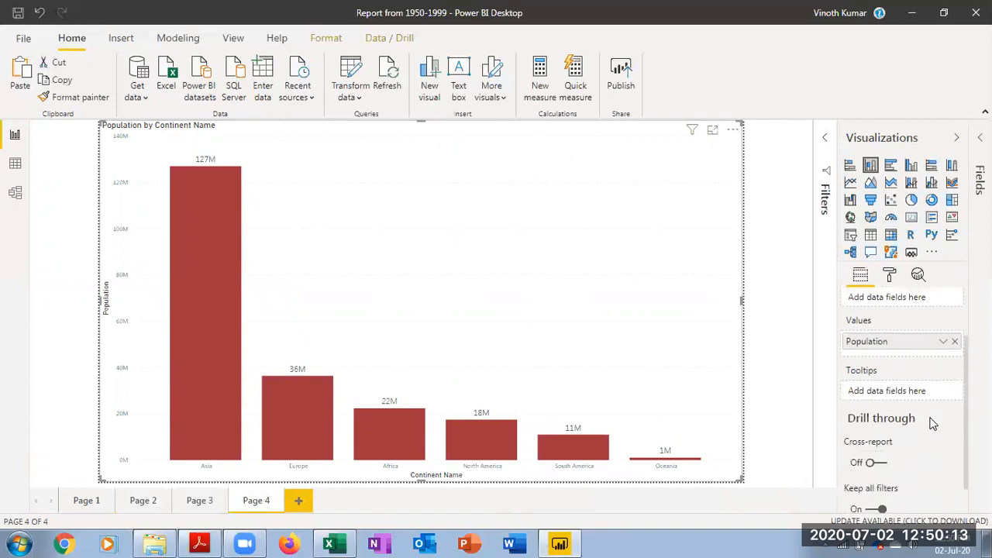
left_click(888, 275)
scroll(935, 414, "down", 3)
scroll(933, 418, "up", 3)
left_click(960, 477)
scroll(944, 445, "down", 3)
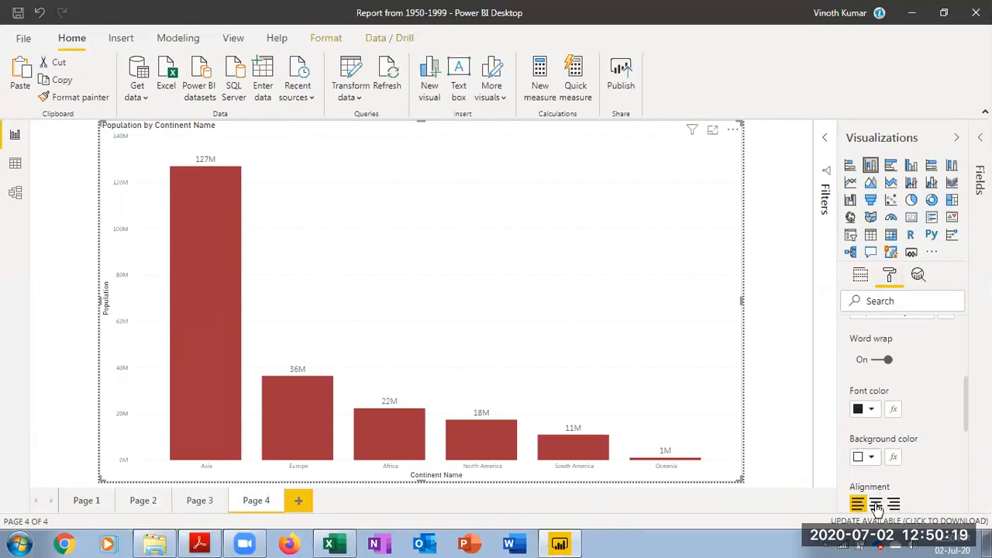
left_click(877, 503)
scroll(899, 434, "down", 3)
left_click(891, 330)
left_click(890, 329)
Center the title of the Population by Category chart on Page 1 and increase its text size
left_click(98, 502)
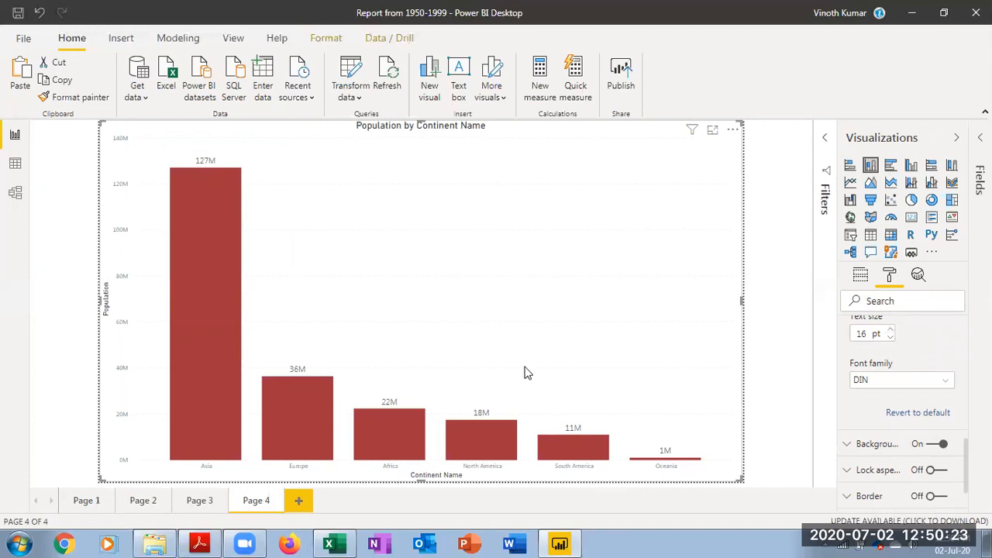
left_click(666, 134)
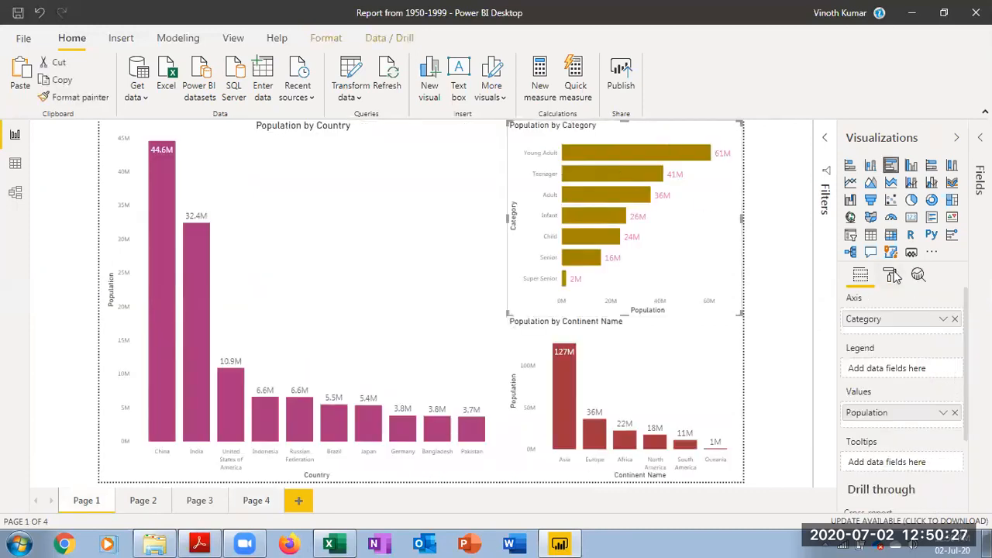
left_click(890, 275)
scroll(887, 438, "down", 4)
left_click(878, 351)
scroll(940, 451, "down", 3)
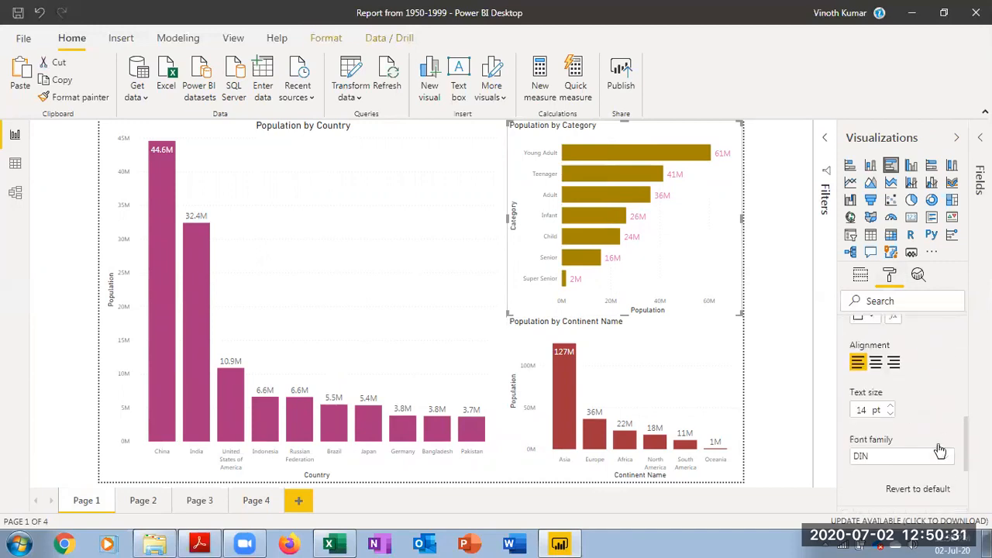
left_click(875, 362)
left_click(890, 406)
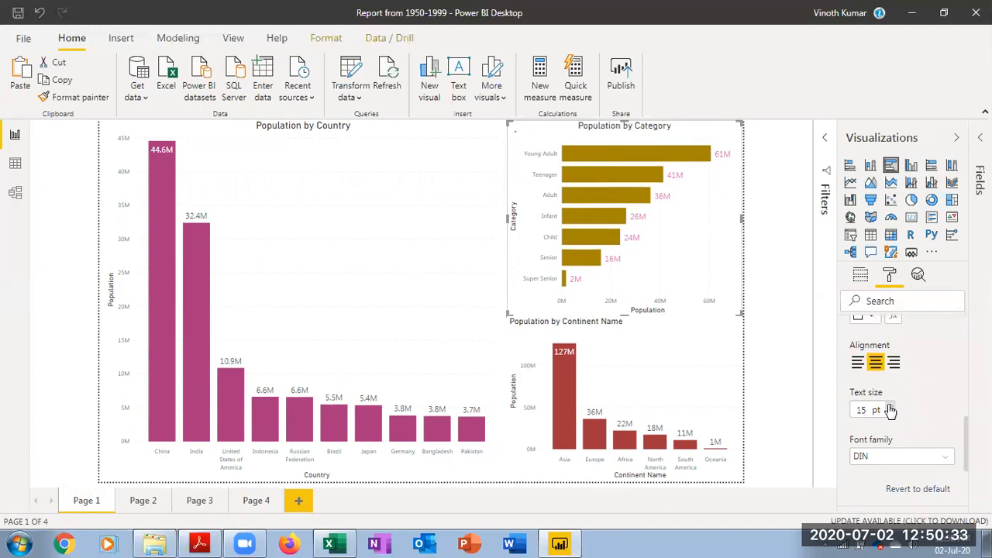
Center the Population by Continent Name title on Page 1 at 16 pt, and collapse the Visualizations pane
left_click(699, 379)
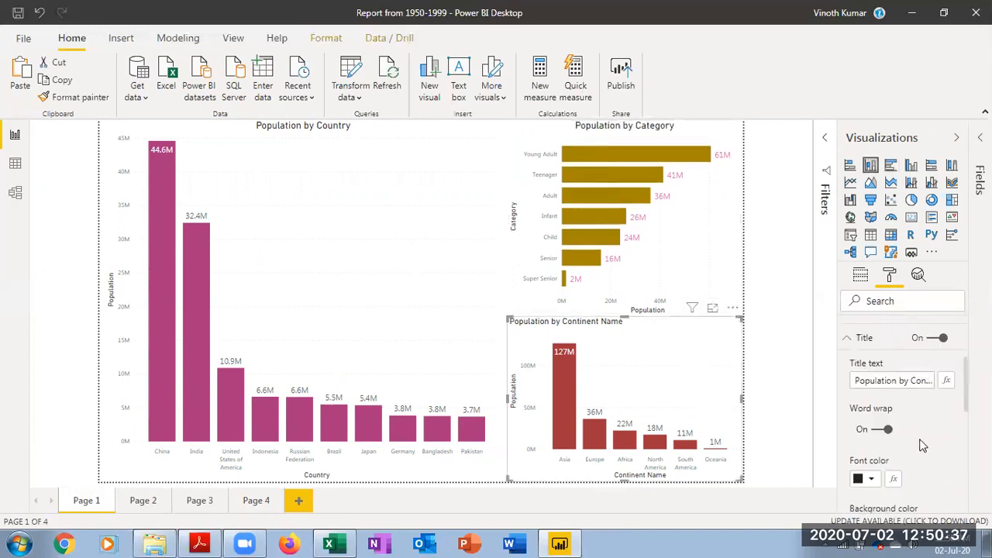
scroll(924, 450, "down", 2)
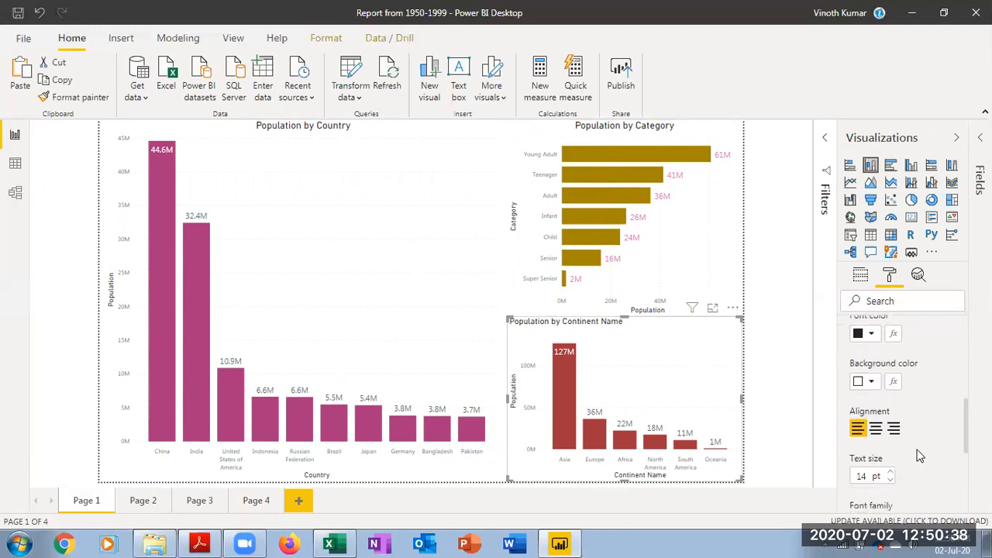
left_click(875, 429)
double_click(891, 472)
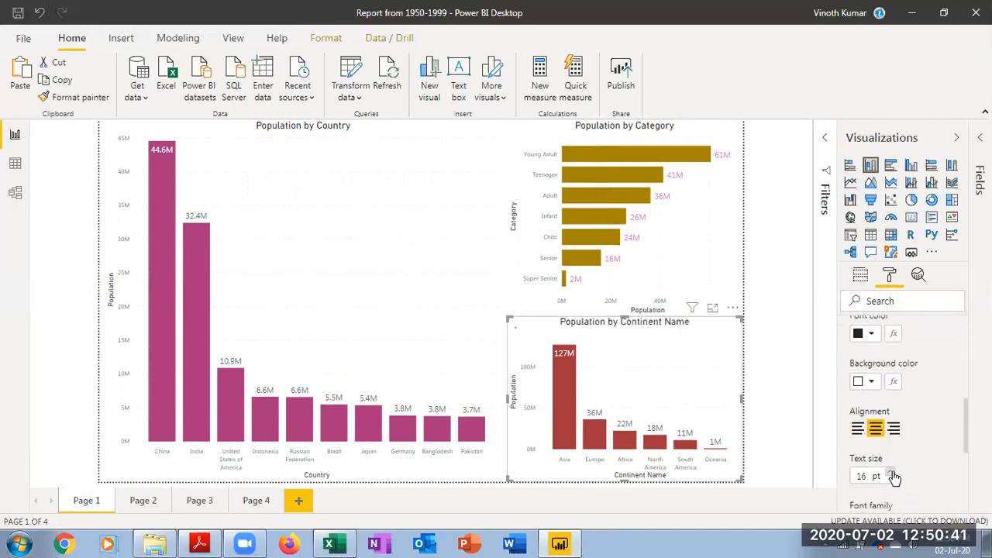
left_click(956, 137)
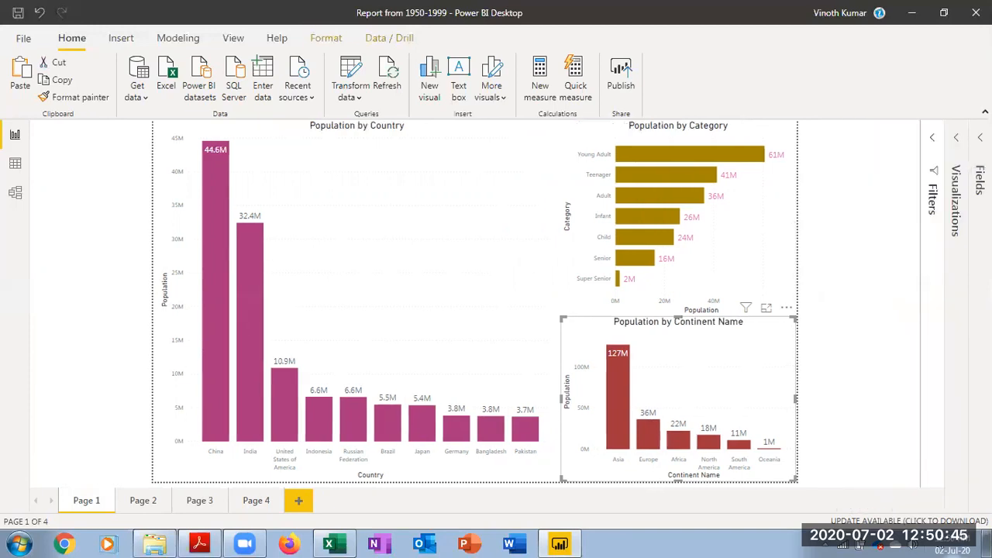
left_click(822, 302)
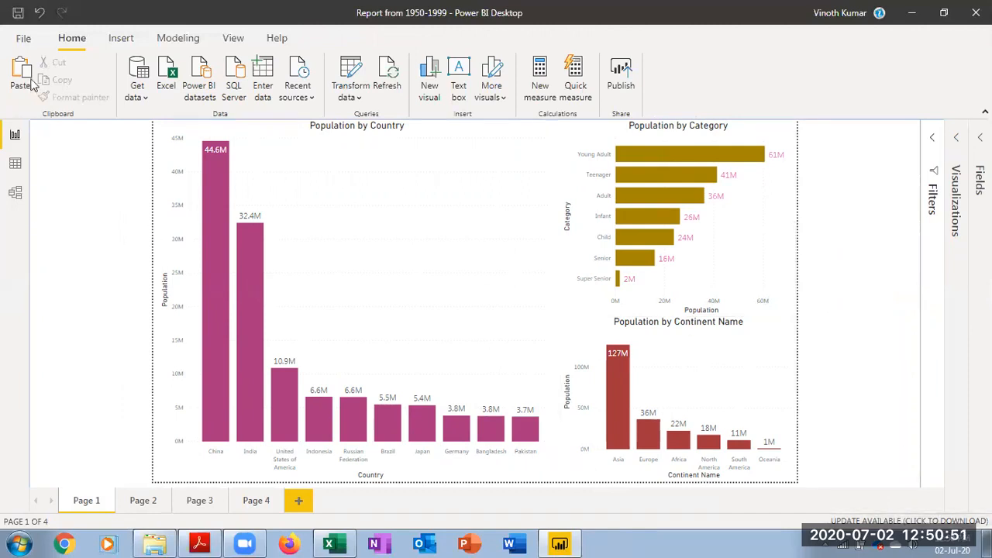
Export the report to PDF
left_click(23, 39)
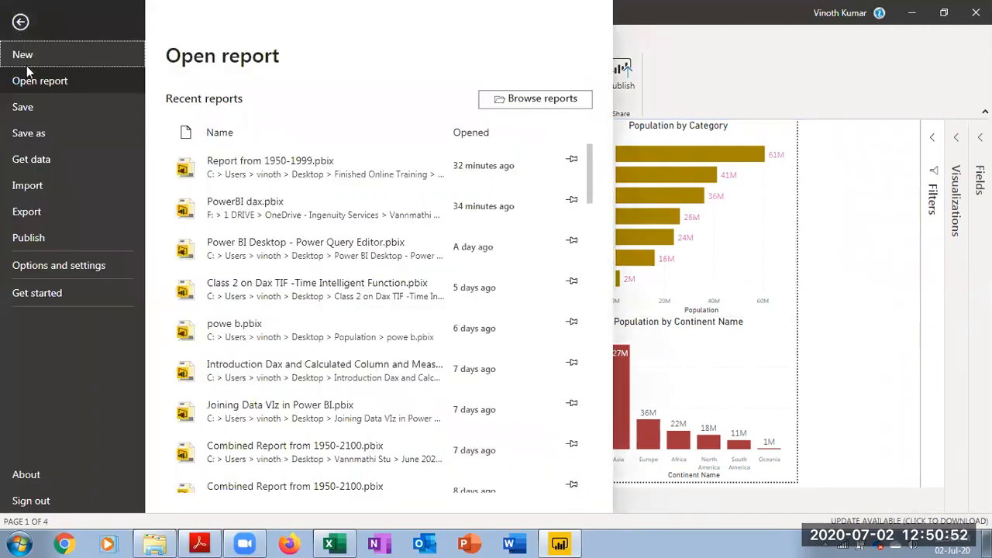
left_click(41, 209)
left_click(244, 138)
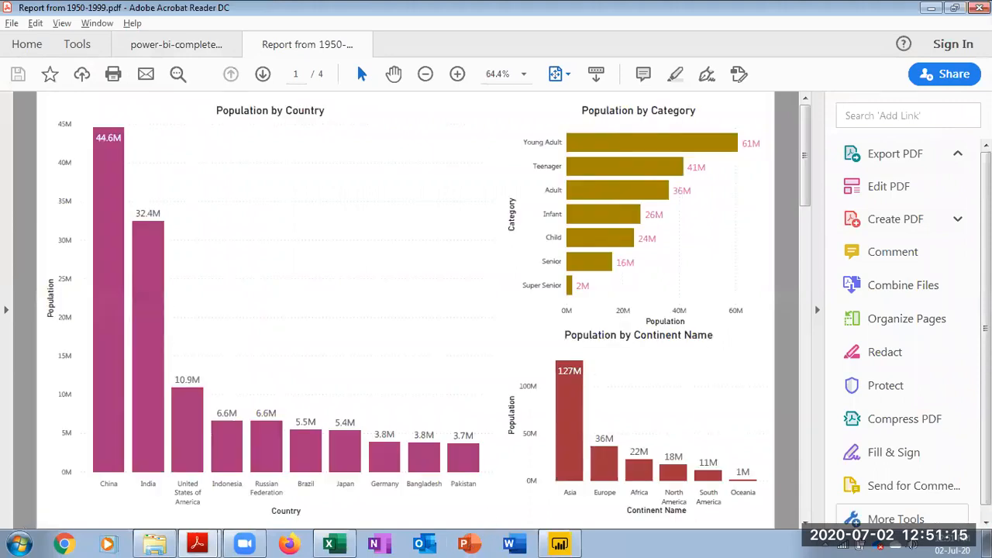
Review the pages of the exported PDF from first to last and back, and switch to the title sheet in Excel
left_click(805, 522)
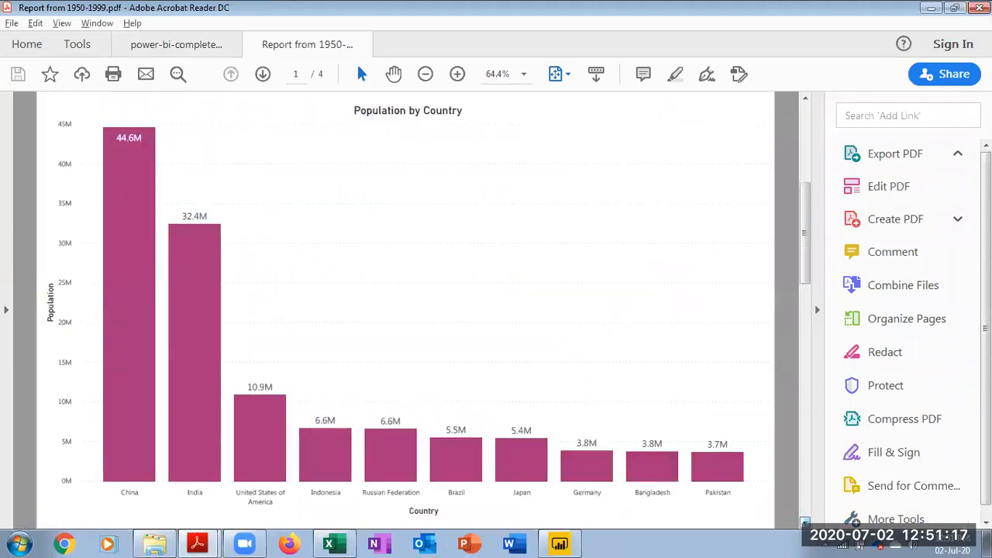
left_click(804, 522)
left_click(804, 522)
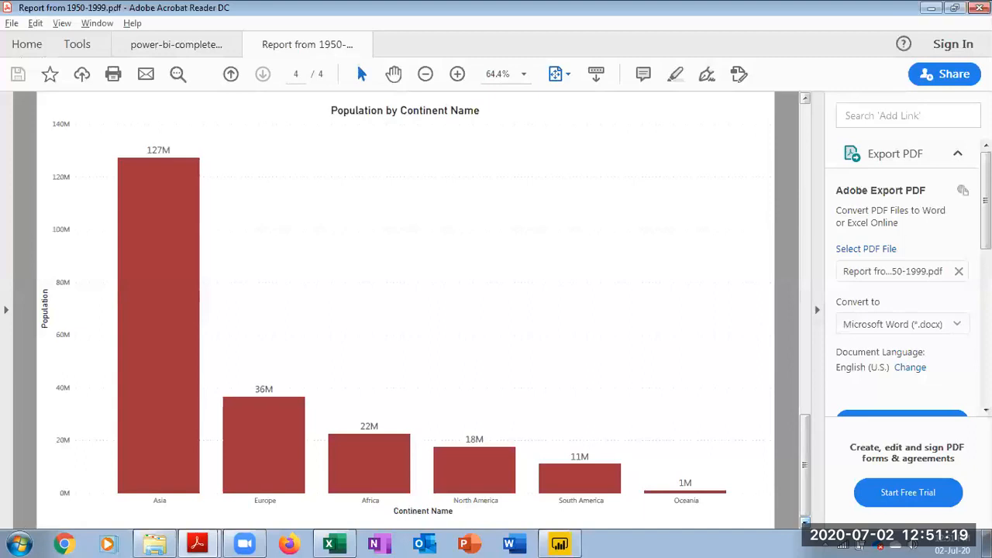
left_click(805, 99)
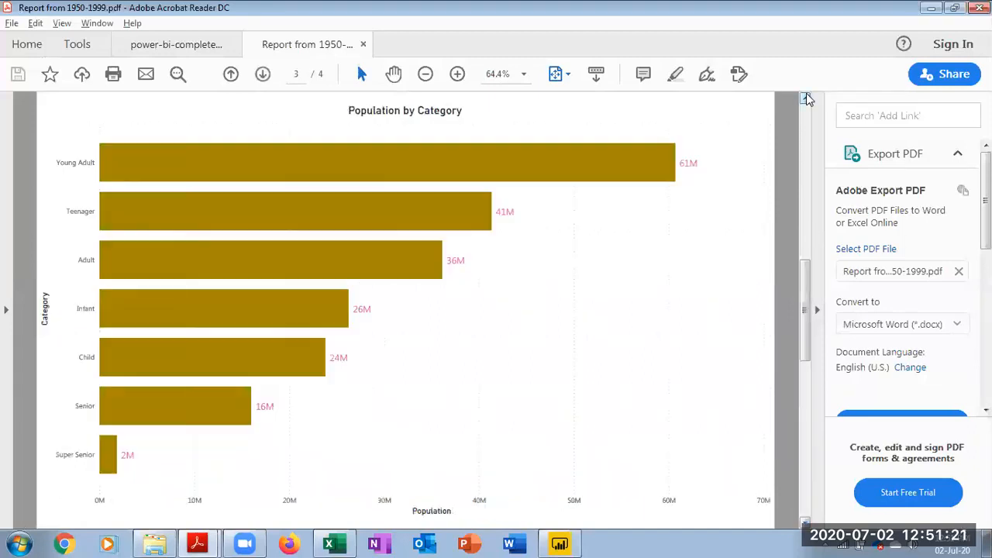
left_click(804, 99)
left_click(805, 98)
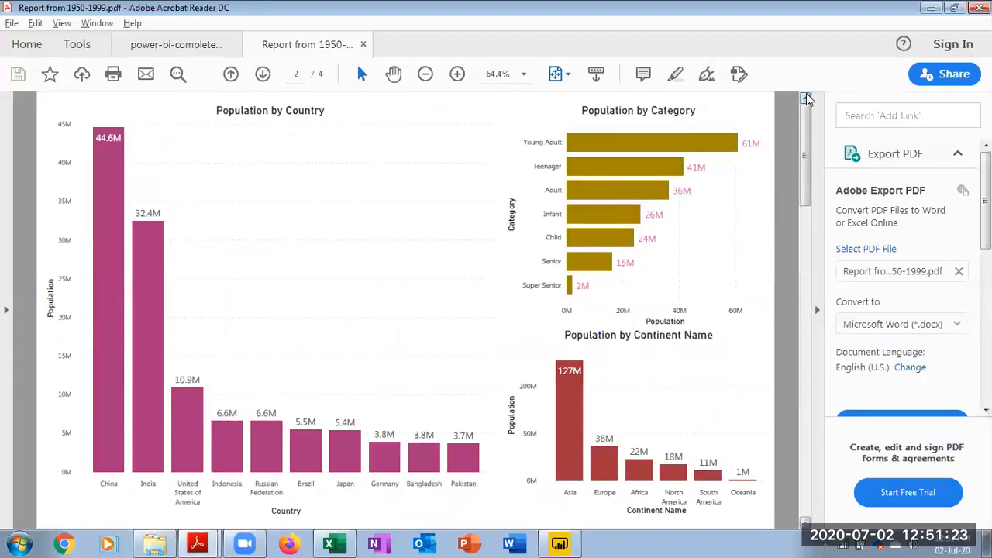
left_click(330, 543)
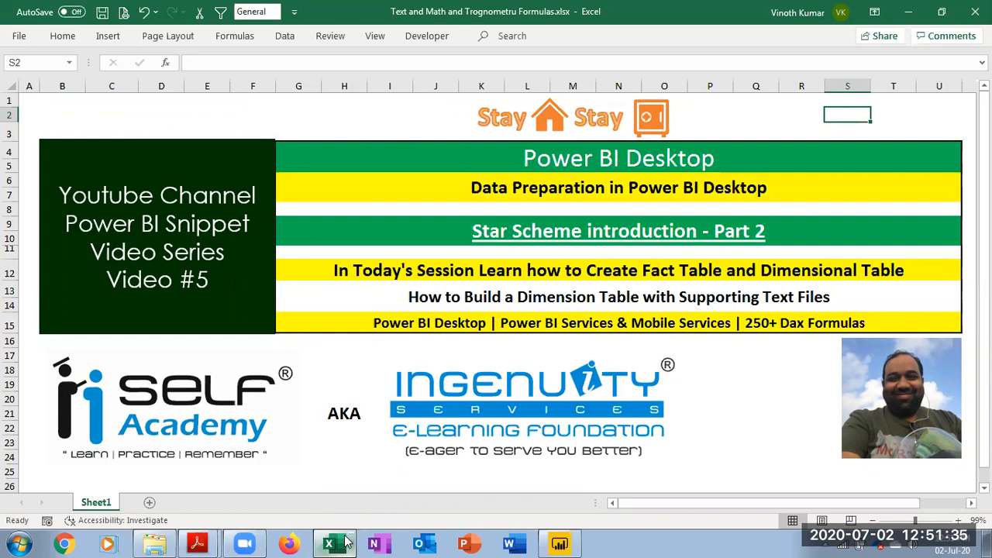
Compare the Power BI report with Report from 1950-1999.pdf, paging to the last chart and back to Population by Country, and return to Excel
left_click(555, 543)
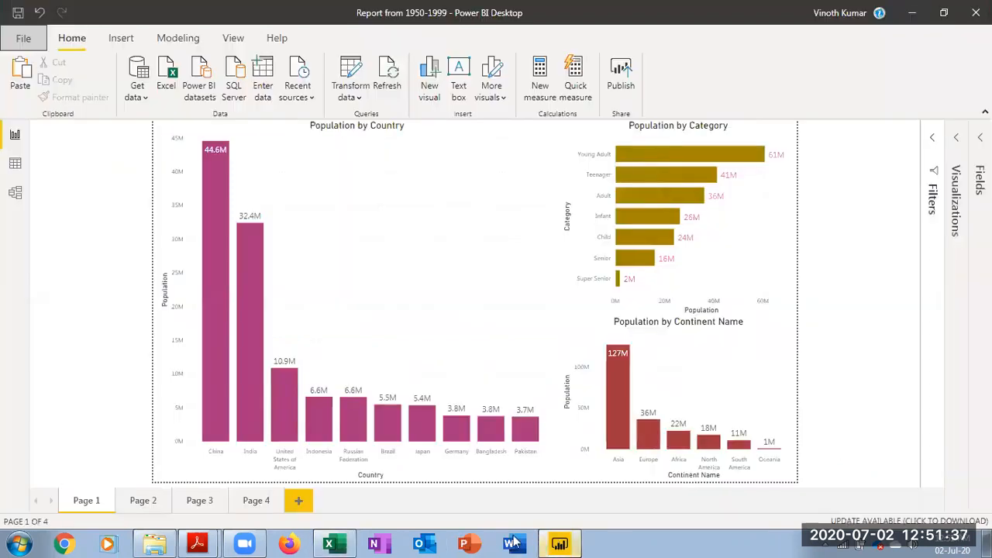
mouse_move(197, 543)
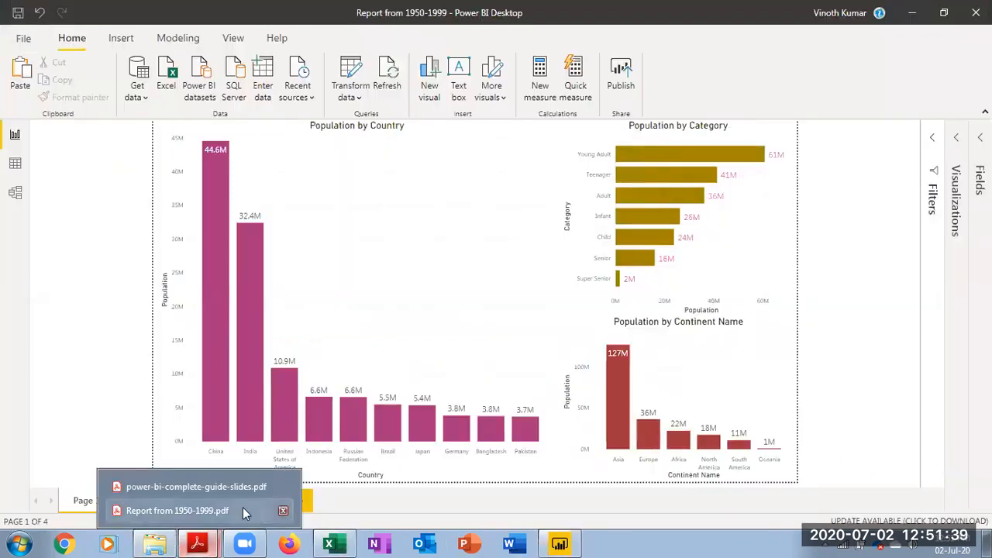
left_click(243, 509)
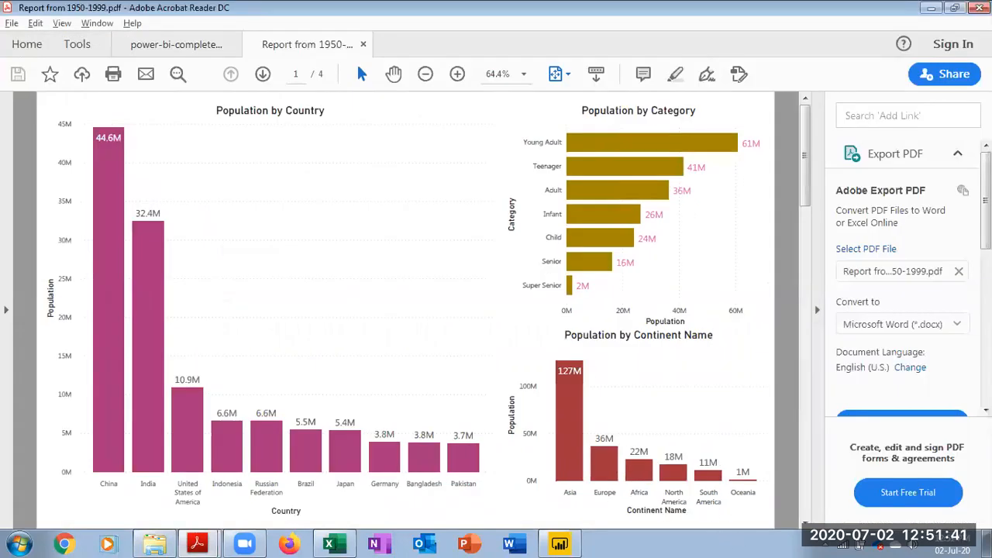
left_click(805, 522)
left_click(805, 523)
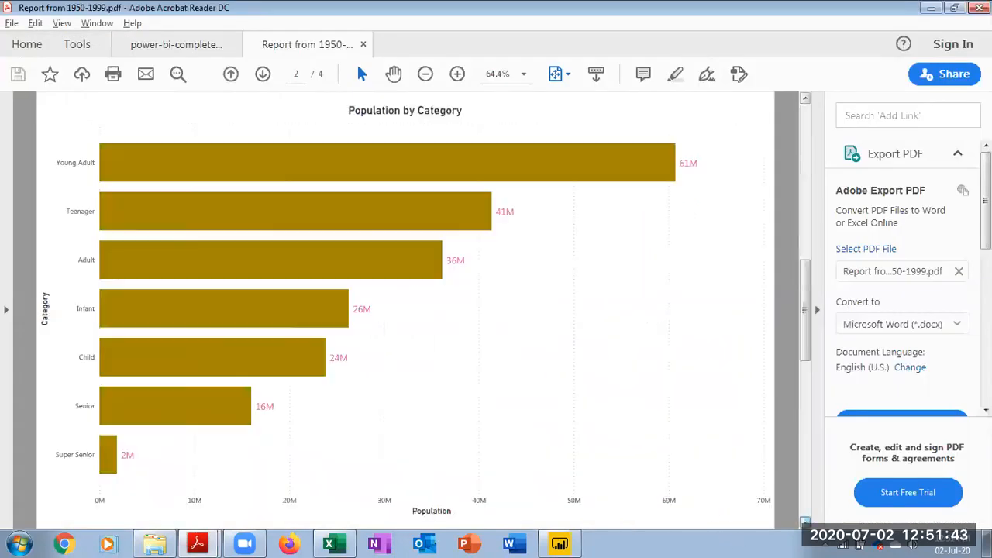
left_click(806, 523)
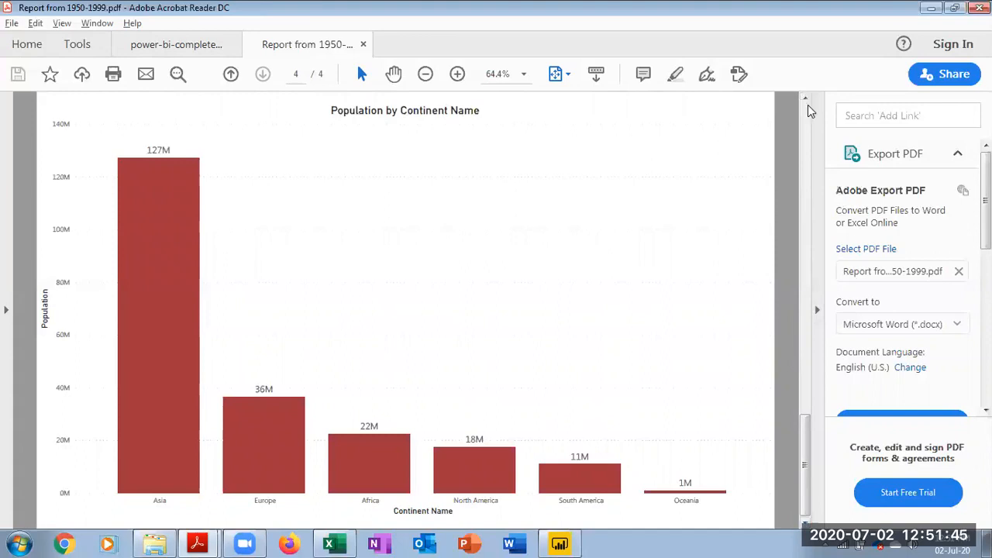
left_click(806, 100)
left_click(806, 100)
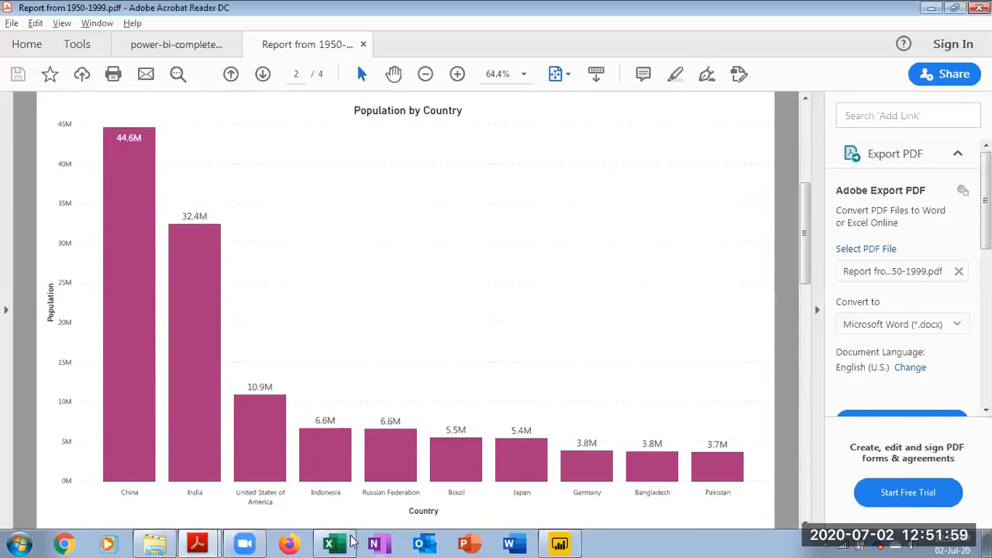
left_click(332, 542)
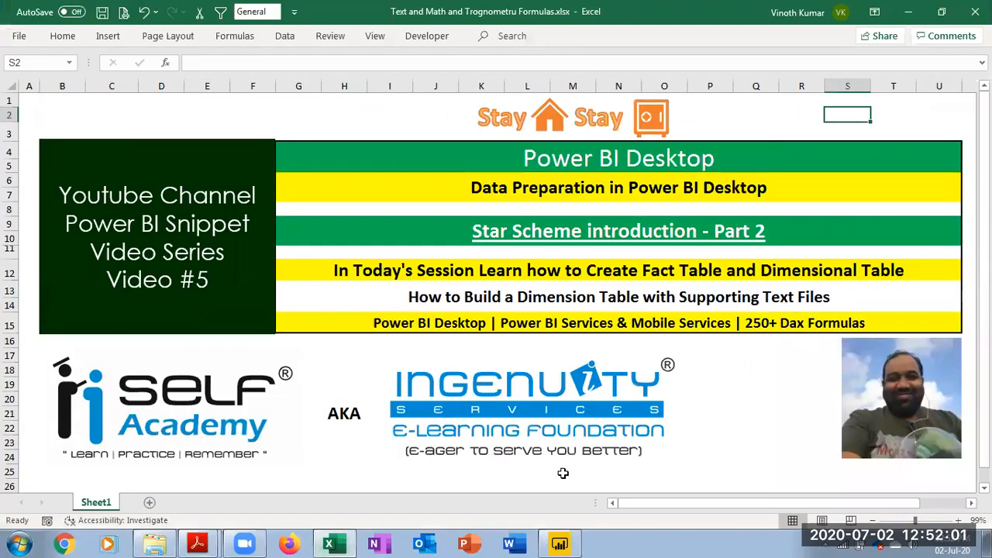